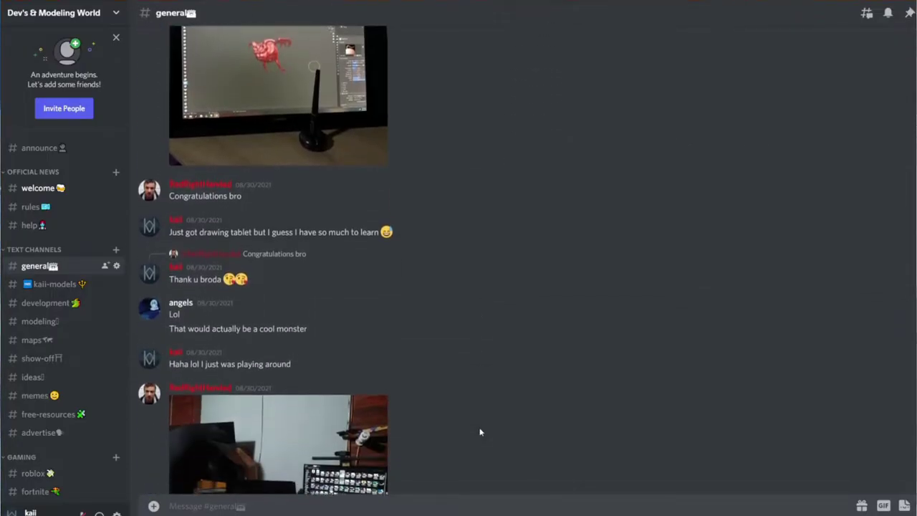
pyautogui.scroll(2, 357, 364)
# Step: Open the image posted in #general full size in the lightbox
pyautogui.click(298, 298)
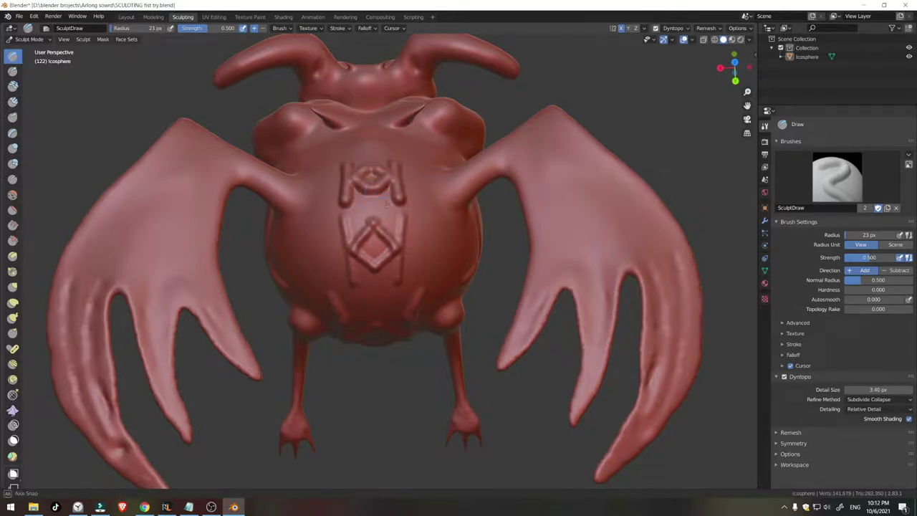
# Step: Orbit the sculpted winged creature to view its belly emblem from higher
pyautogui.moveTo(386, 205)
pyautogui.mouseDown(button='middle')
pyautogui.moveTo(384, 167)
pyautogui.moveTo(546, 149)
pyautogui.mouseUp(button='middle')
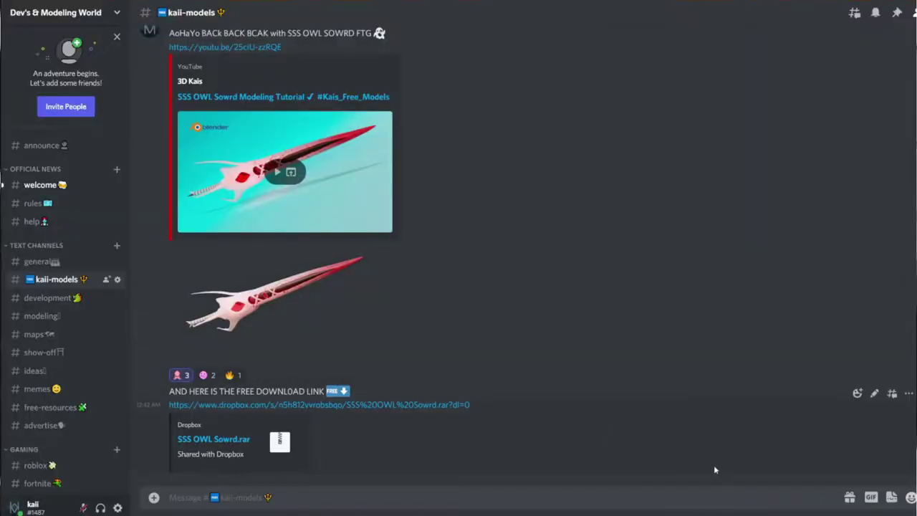
pyautogui.scroll(3, 713, 469)
pyautogui.scroll(3, 710, 466)
pyautogui.scroll(4, 710, 467)
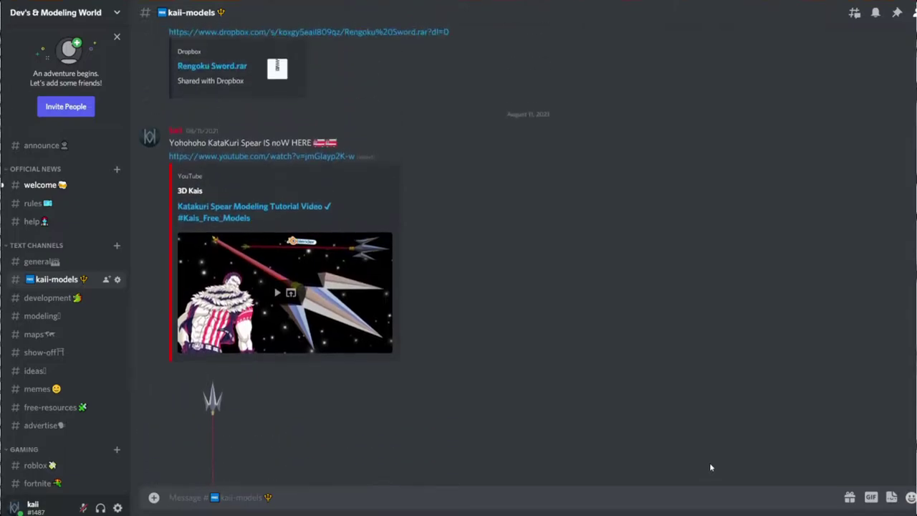
pyautogui.scroll(3, 710, 467)
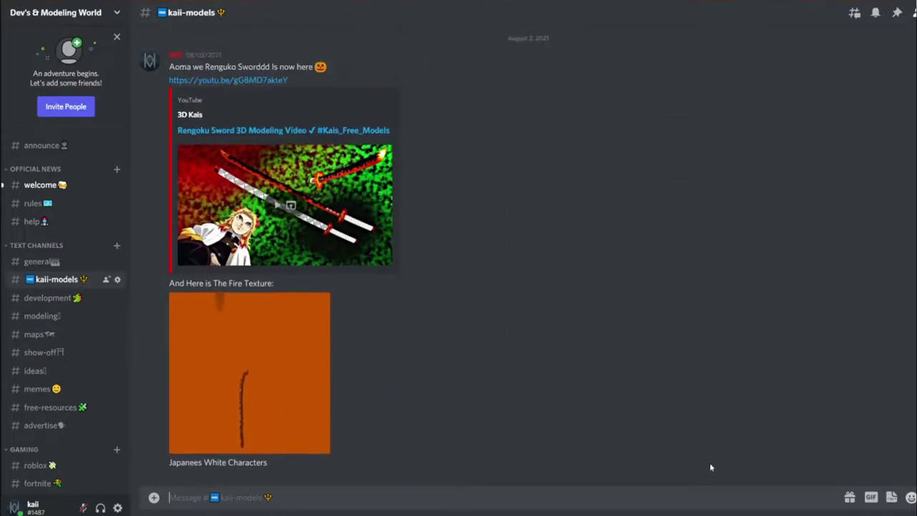
pyautogui.scroll(3, 709, 467)
pyautogui.scroll(3, 710, 467)
pyautogui.scroll(2, 710, 467)
pyautogui.scroll(3, 710, 468)
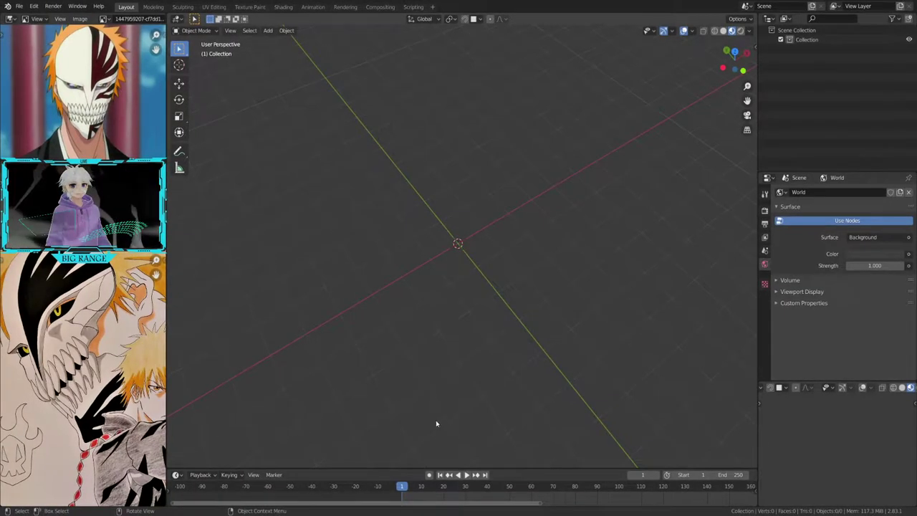
# Step: Orbit the empty hollow-mask reference scene and bring up the File menu
pyautogui.moveTo(461, 333); pyautogui.dragTo(511, 327, button='middle')
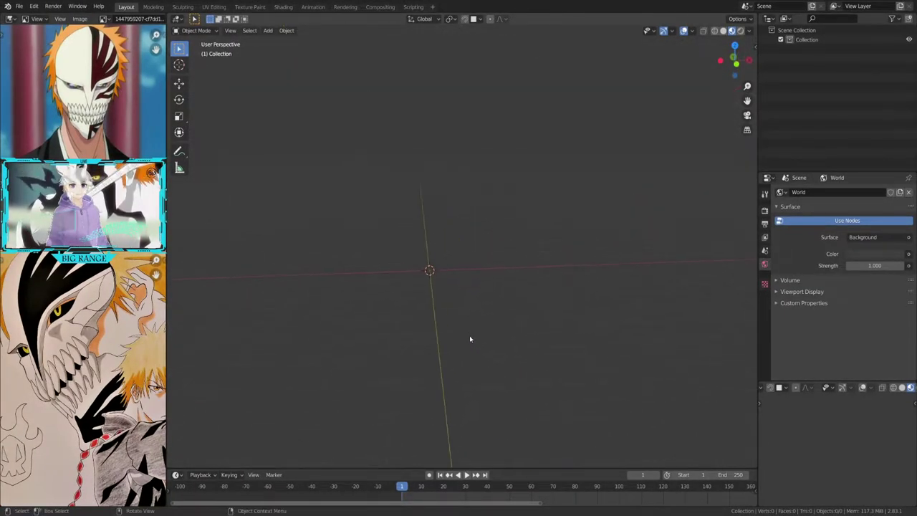
pyautogui.click(17, 6)
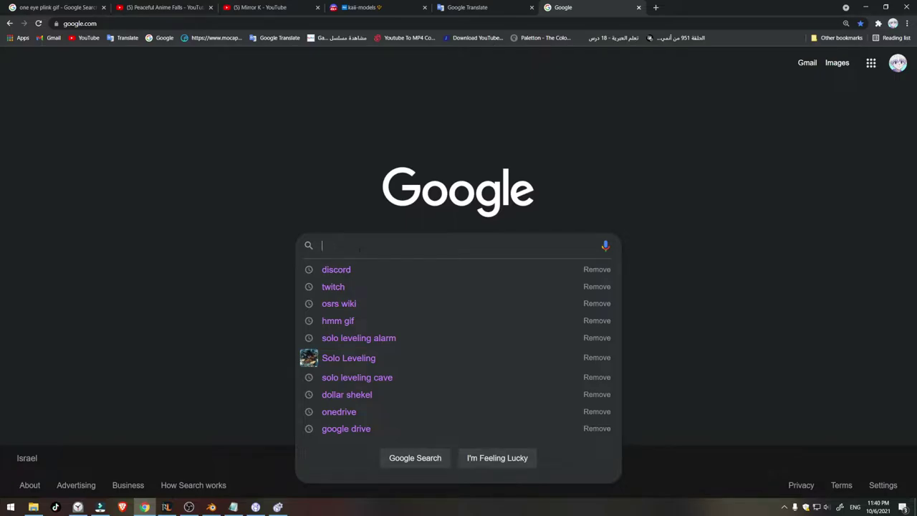
pyautogui.write('max')
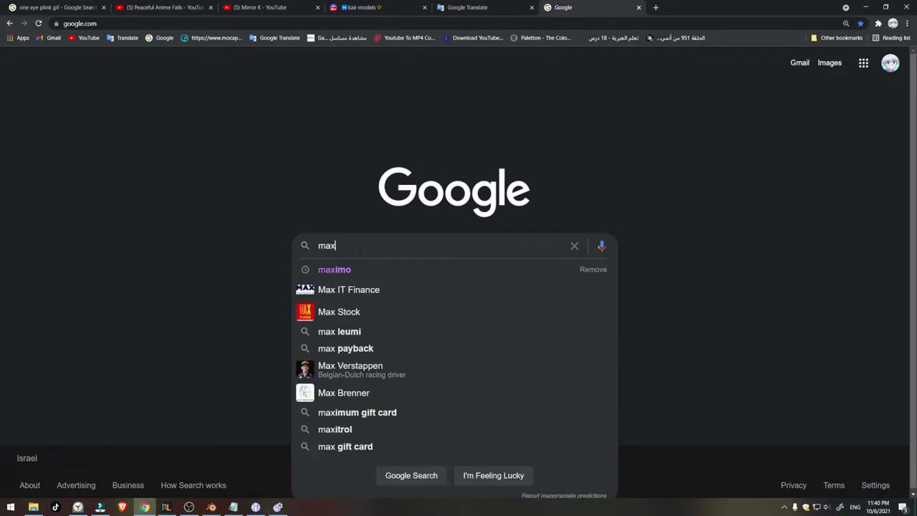
# Step: Sign in to Mixamo, use the Mannequin character, and reach its download settings
pyautogui.click(359, 270)
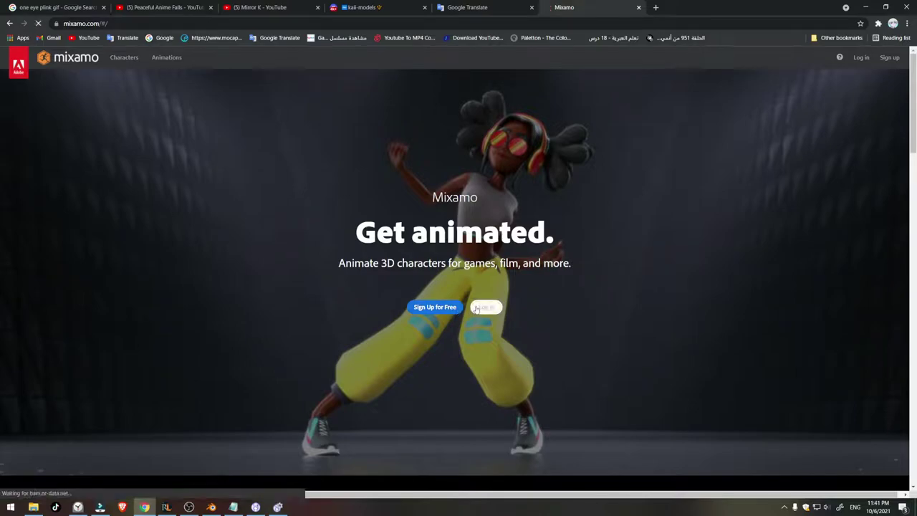
pyautogui.click(473, 308)
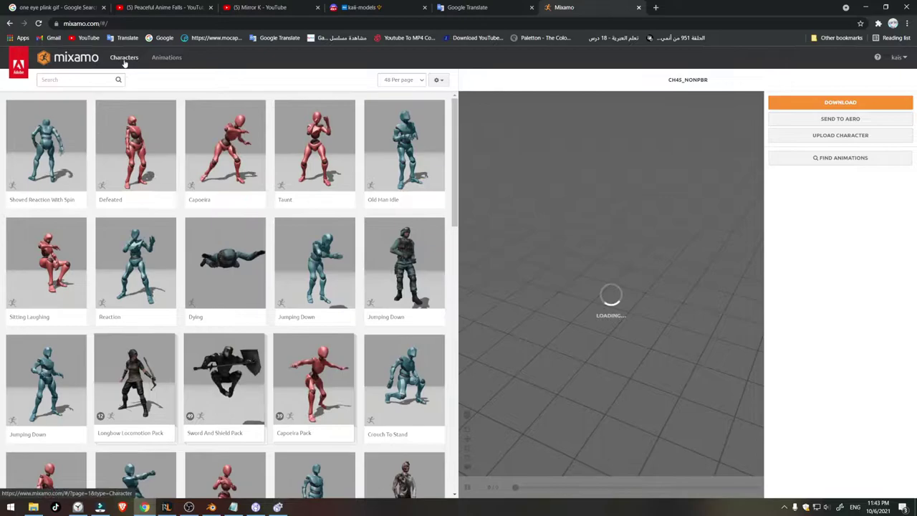
pyautogui.click(124, 57)
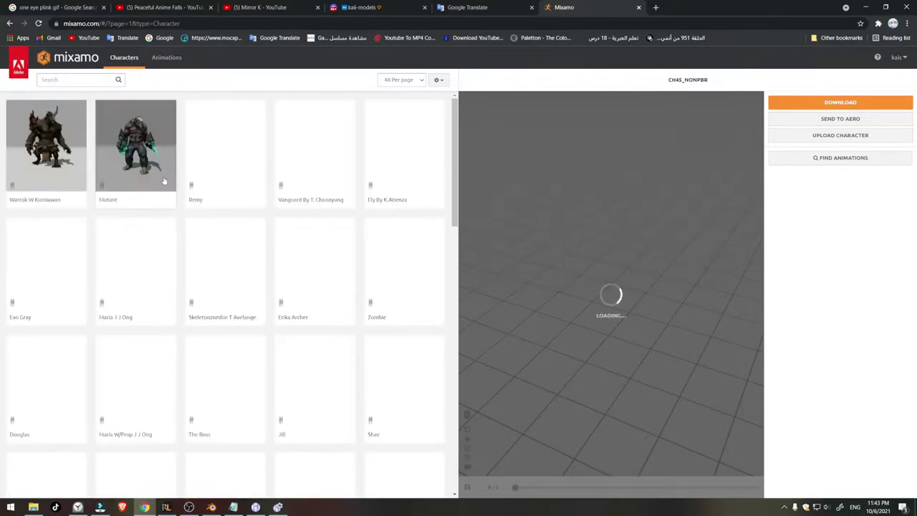
pyautogui.scroll(-2, 270, 204)
pyautogui.scroll(-3, 271, 204)
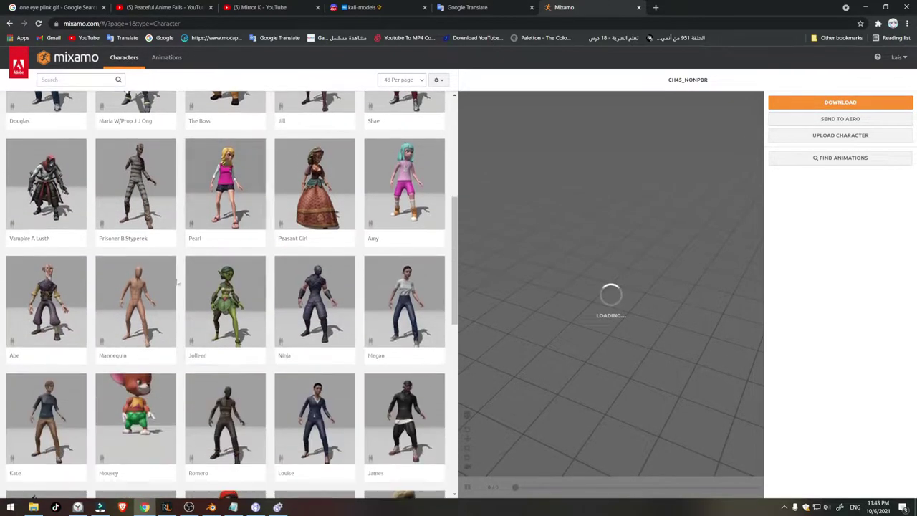
pyautogui.click(254, 201)
pyautogui.click(620, 184)
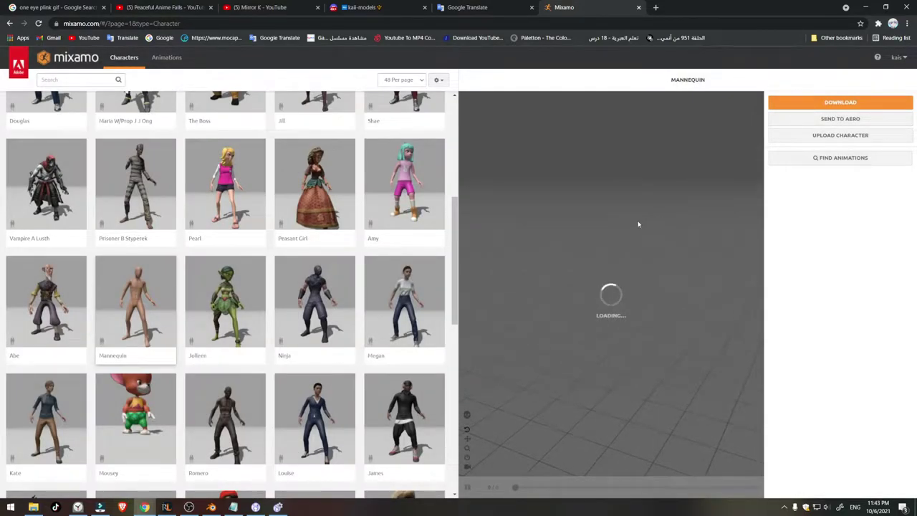
pyautogui.click(841, 101)
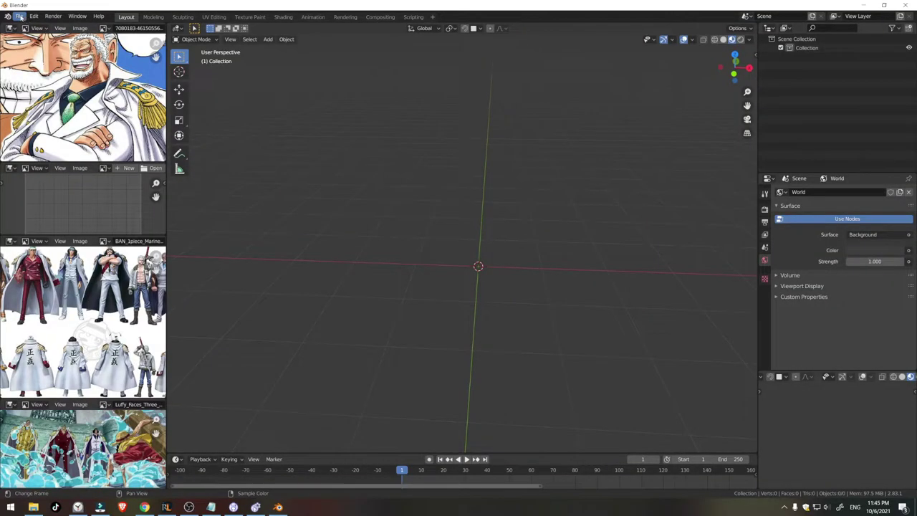
# Step: Import Ch36_nonPBR.fbx from Downloads as FBX and zoom in on the mannequin
pyautogui.click(23, 17)
pyautogui.moveTo(43, 136)
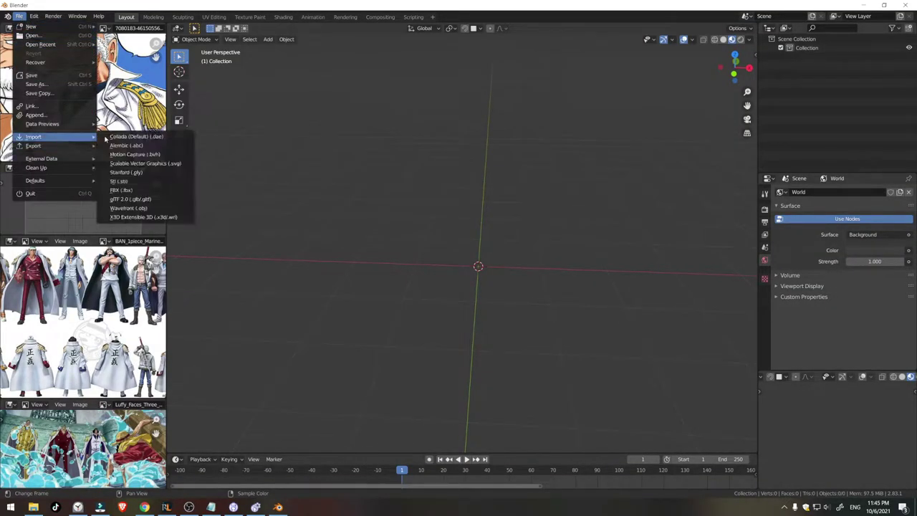
pyautogui.click(150, 194)
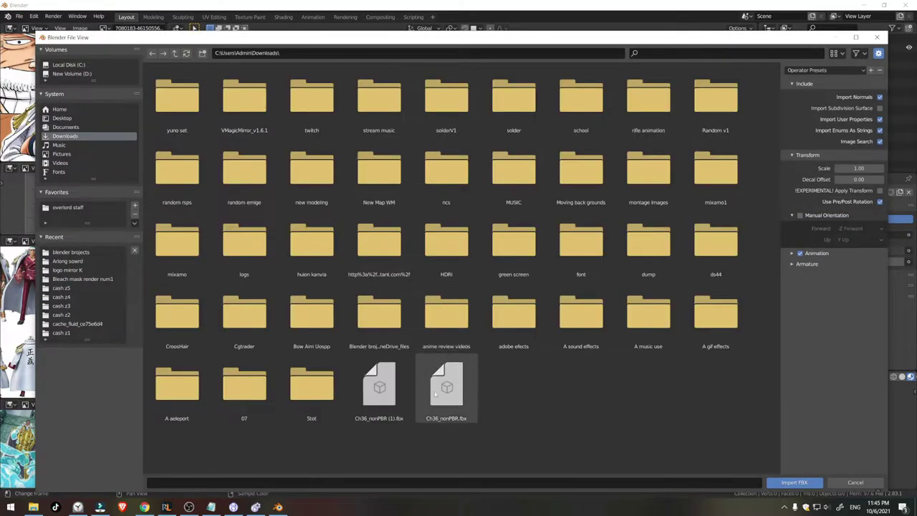
pyautogui.doubleClick(408, 392)
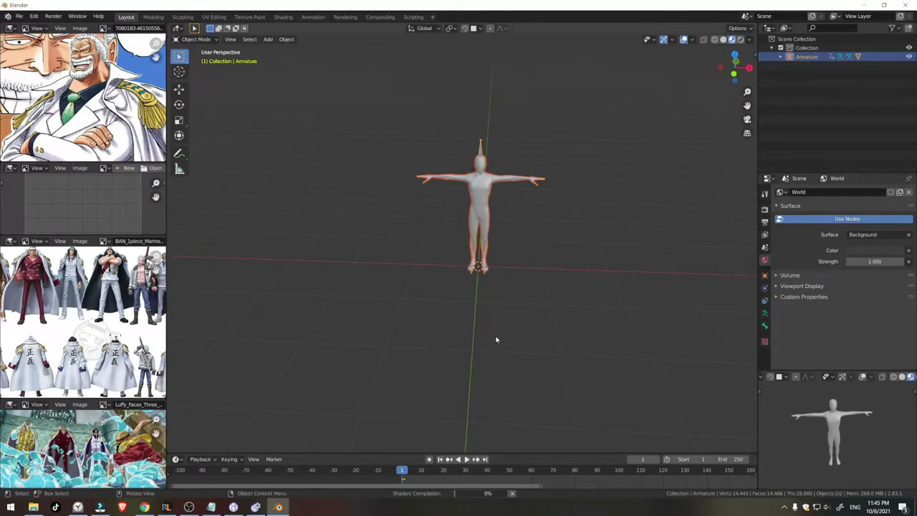
pyautogui.scroll(5, 487, 331)
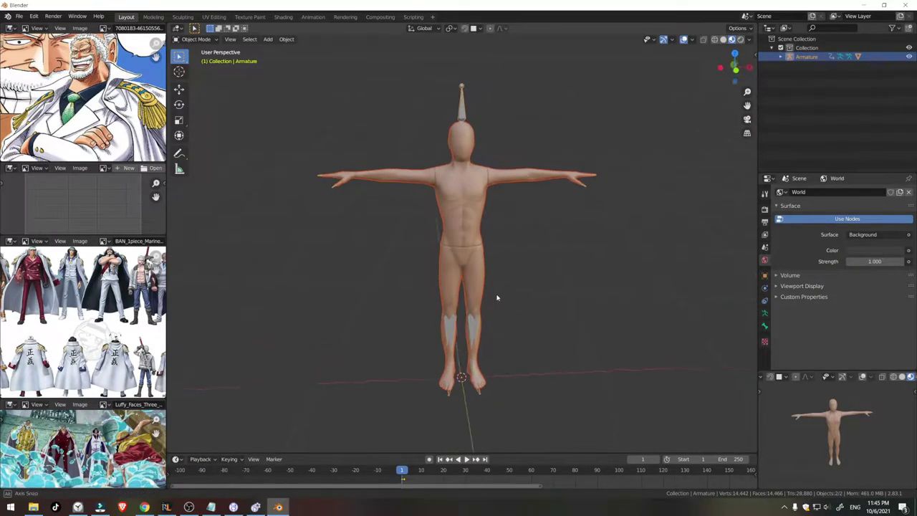
pyautogui.moveTo(497, 297)
pyautogui.mouseDown(button='middle')
pyautogui.moveTo(451, 260)
pyautogui.moveTo(482, 234)
pyautogui.mouseUp(button='middle')
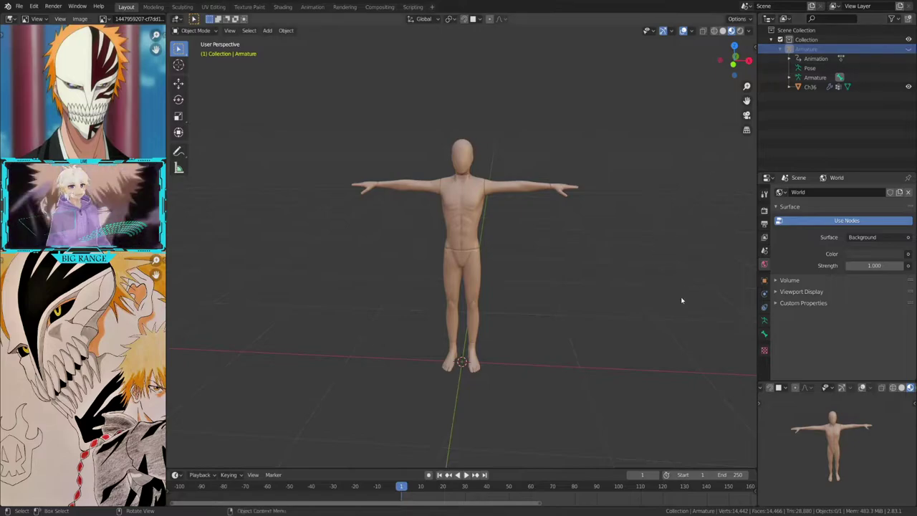
# Step: Add a UV sphere and raise it along Z to the mannequin's head
pyautogui.moveTo(681, 301); pyautogui.dragTo(524, 327, button='middle')
pyautogui.hotkey('shift', 'a')
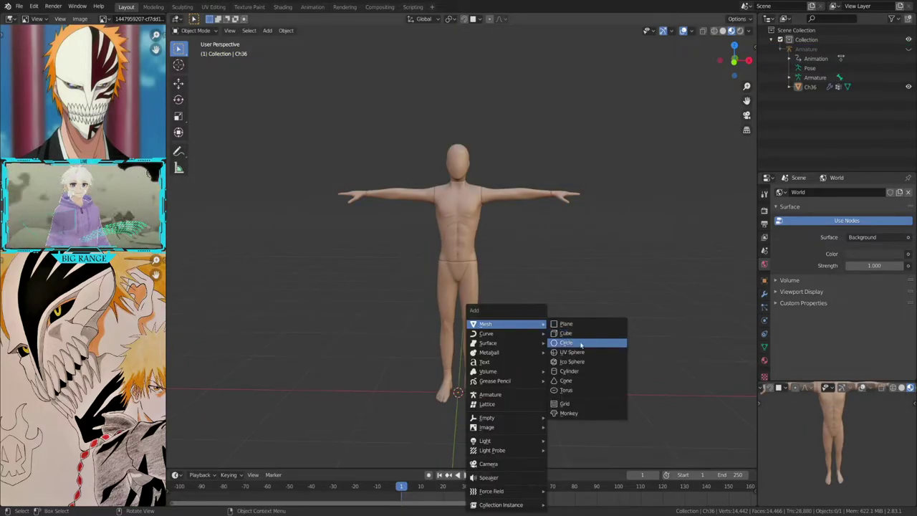
pyautogui.click(587, 352)
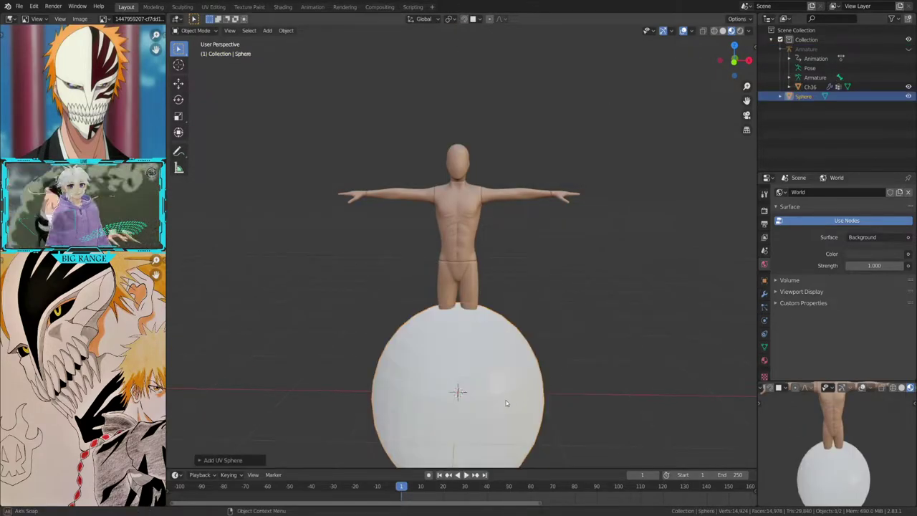
pyautogui.moveTo(525, 386)
pyautogui.mouseDown(button='middle')
pyautogui.moveTo(533, 366)
pyautogui.moveTo(497, 370)
pyautogui.mouseUp(button='middle')
pyautogui.rightClick(532, 366)
pyautogui.click(532, 364)
pyautogui.press('g')
pyautogui.press('z')
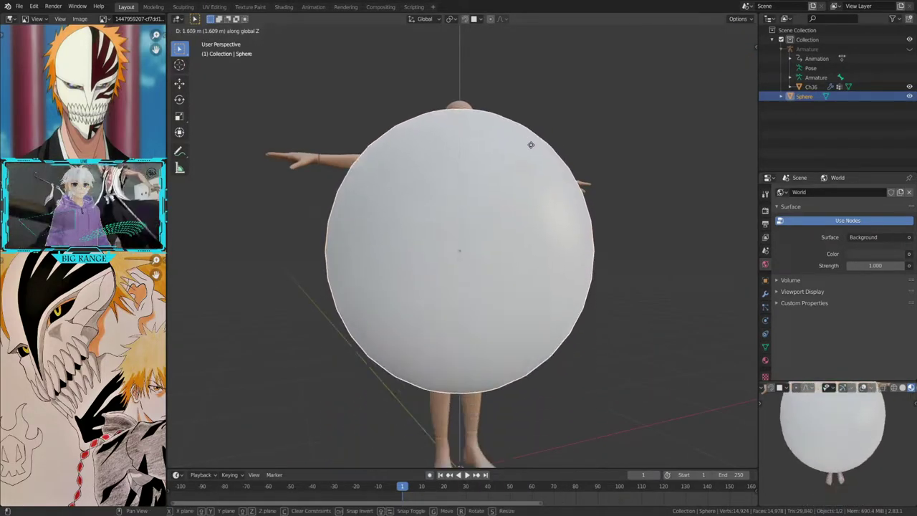
pyautogui.click(578, 99)
# Step: Delete the rear half of the sphere from the top view
pyautogui.press('Tab')
pyautogui.press('KP_7')
pyautogui.moveTo(290, 130); pyautogui.dragTo(639, 250)
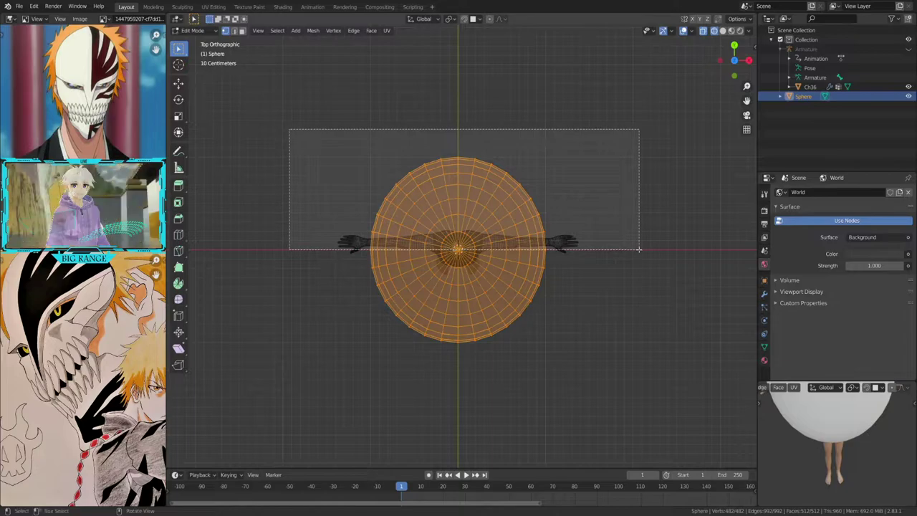
pyautogui.moveTo(637, 245)
pyautogui.mouseDown(button='middle')
pyautogui.moveTo(576, 205)
pyautogui.moveTo(599, 199)
pyautogui.mouseUp(button='middle')
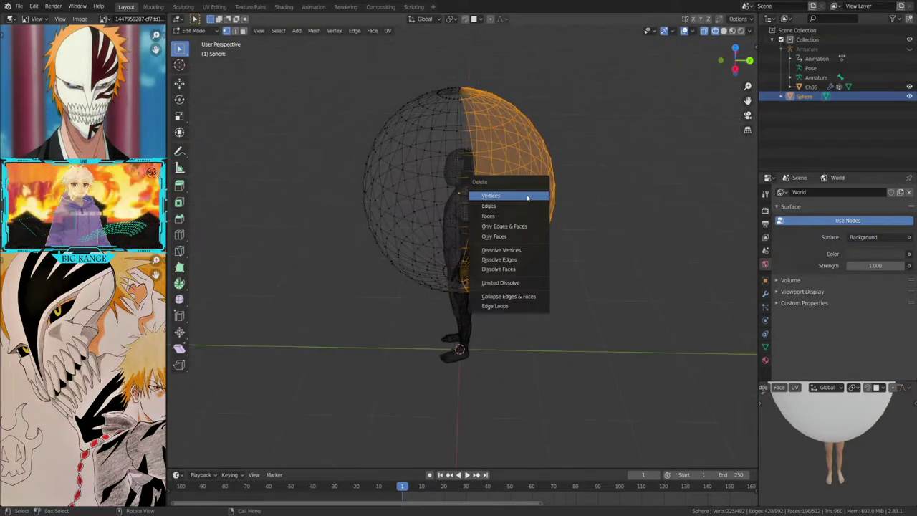
pyautogui.click(526, 198)
pyautogui.moveTo(528, 229); pyautogui.dragTo(563, 208, button='middle')
pyautogui.press('Tab')
# Step: Shrink the hemisphere, narrow it along X and flatten it along Y
pyautogui.hotkey('shift', 'z')
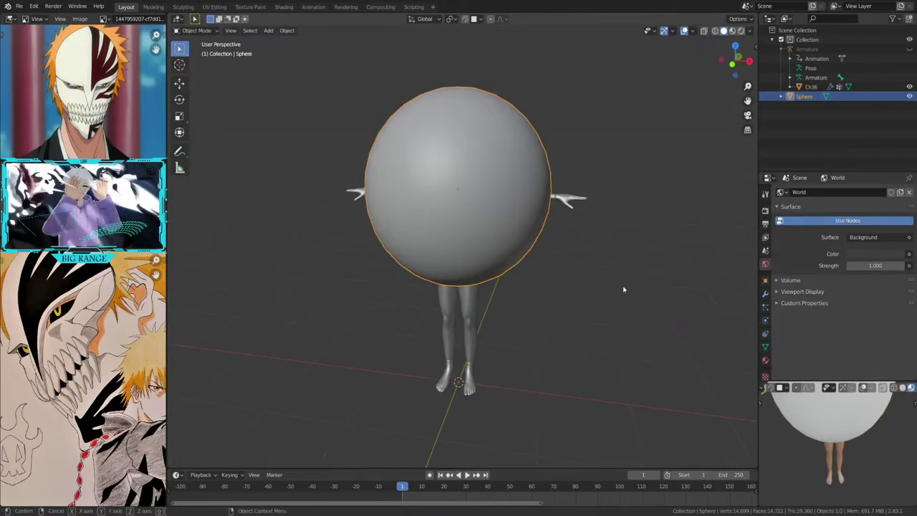
pyautogui.press('s')
pyautogui.click(488, 229)
pyautogui.moveTo(488, 229)
pyautogui.mouseDown(button='middle')
pyautogui.moveTo(635, 231)
pyautogui.moveTo(608, 232)
pyautogui.moveTo(542, 262)
pyautogui.moveTo(598, 239)
pyautogui.mouseUp(button='middle')
pyautogui.scroll(5, 542, 262)
pyautogui.press('s')
pyautogui.press('x')
pyautogui.click(515, 261)
pyautogui.press('s')
pyautogui.press('y')
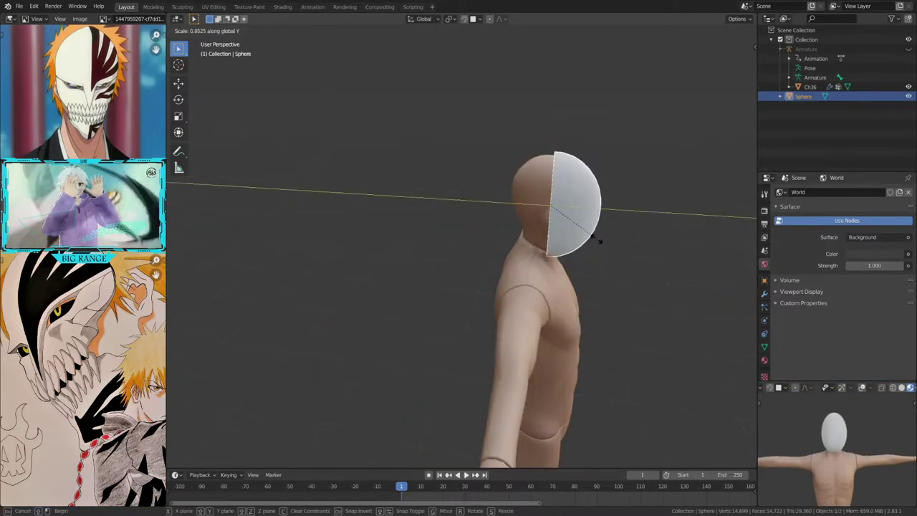
pyautogui.click(575, 230)
# Step: Move the flattened mask along Y onto the mannequin's face
pyautogui.press('g')
pyautogui.press('y')
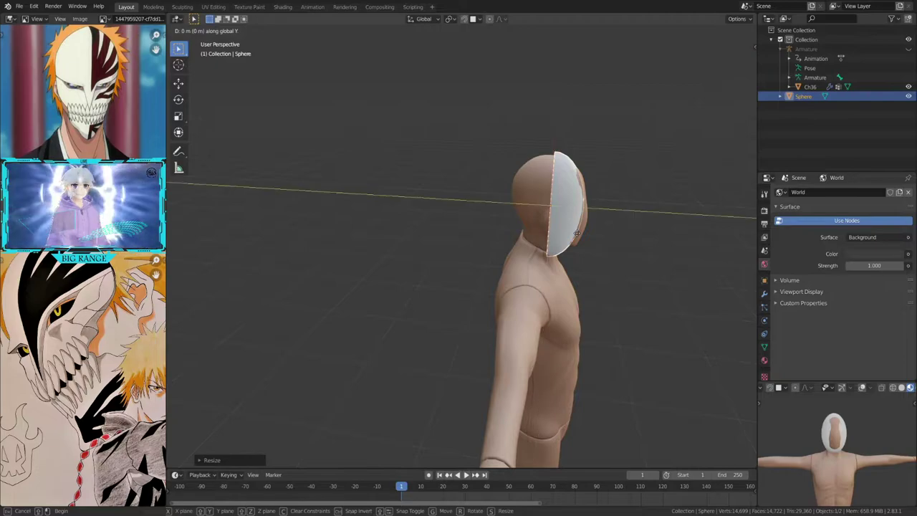
pyautogui.click(584, 237)
pyautogui.moveTo(584, 236); pyautogui.dragTo(588, 239, button='middle')
# Step: Delete the sphere's left-half vertices in front orthographic wireframe view
pyautogui.press('Tab')
pyautogui.press('KP_1')
pyautogui.hotkey('shift', 'z')
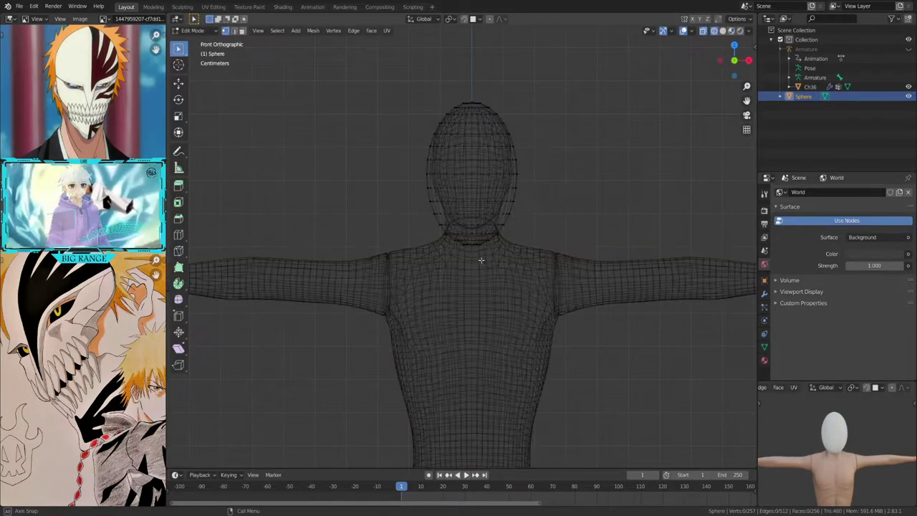
pyautogui.moveTo(423, 83); pyautogui.dragTo(470, 281)
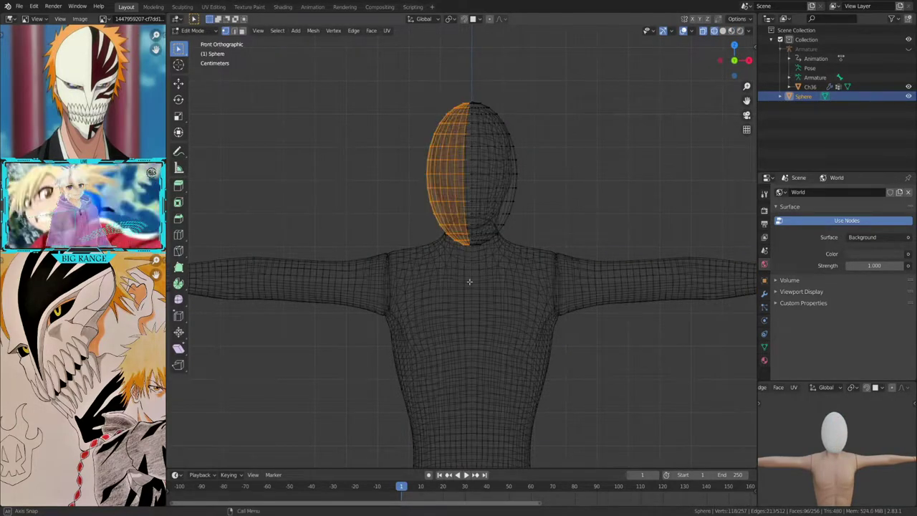
pyautogui.press('x')
pyautogui.click(476, 199)
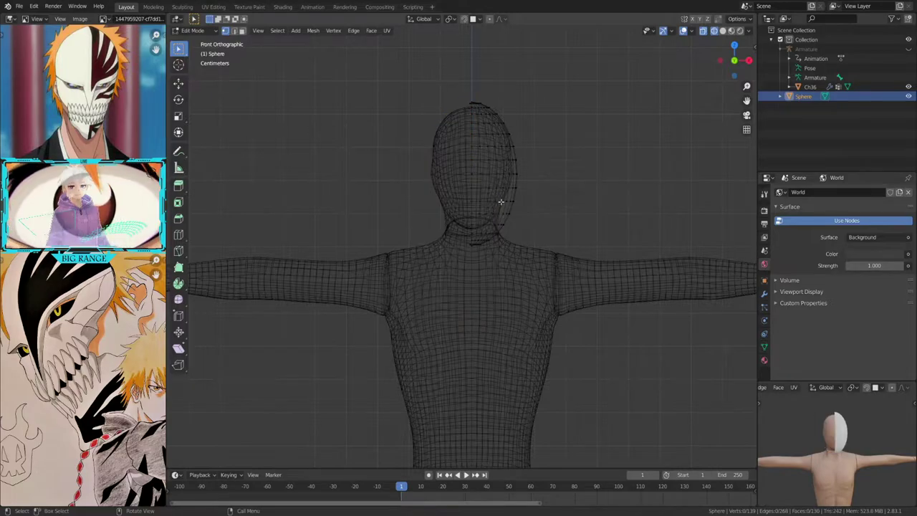
pyautogui.moveTo(501, 203); pyautogui.dragTo(506, 216, button='middle')
pyautogui.press('Tab')
pyautogui.scroll(-2, 507, 216)
# Step: Add a Mirror modifier to the half sphere and show material shading
pyautogui.click(763, 294)
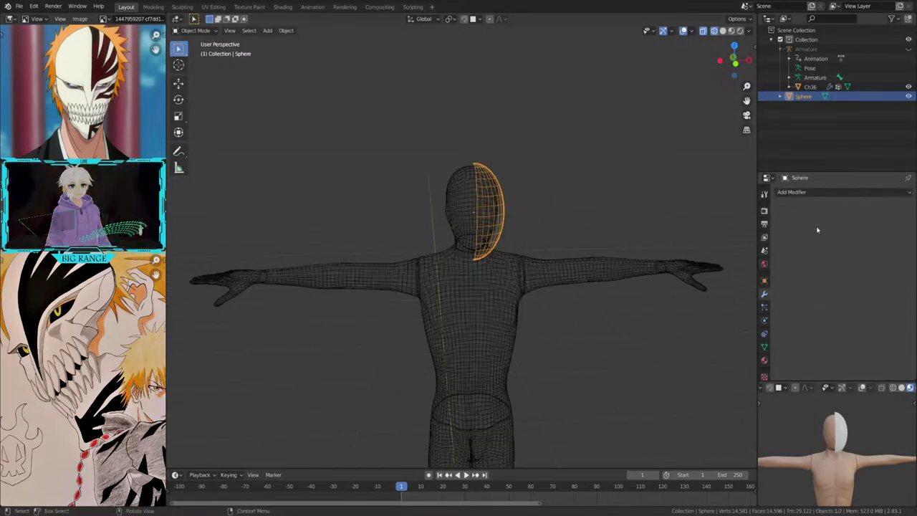
pyautogui.click(817, 192)
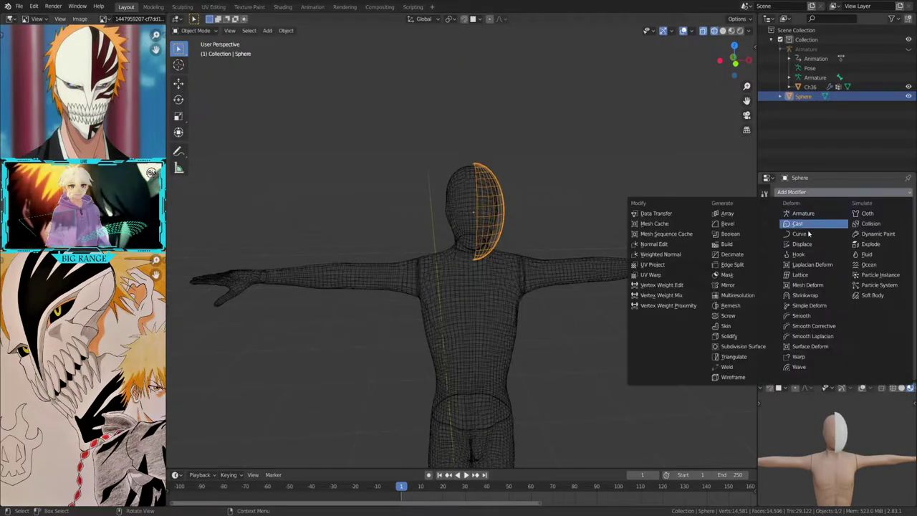
pyautogui.click(727, 284)
pyautogui.scroll(2, 627, 305)
pyautogui.scroll(2, 630, 294)
pyautogui.hotkey('shift', 'z')
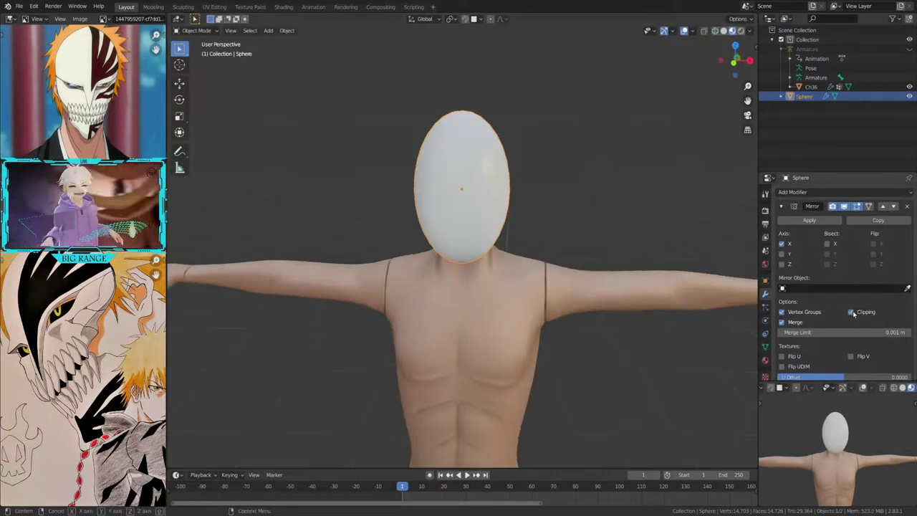
pyautogui.scroll(2, 483, 236)
# Step: Pull the chin vertices down along Z with smooth proportional editing
pyautogui.press('Tab')
pyautogui.scroll(2, 487, 225)
pyautogui.click(491, 19)
pyautogui.click(500, 18)
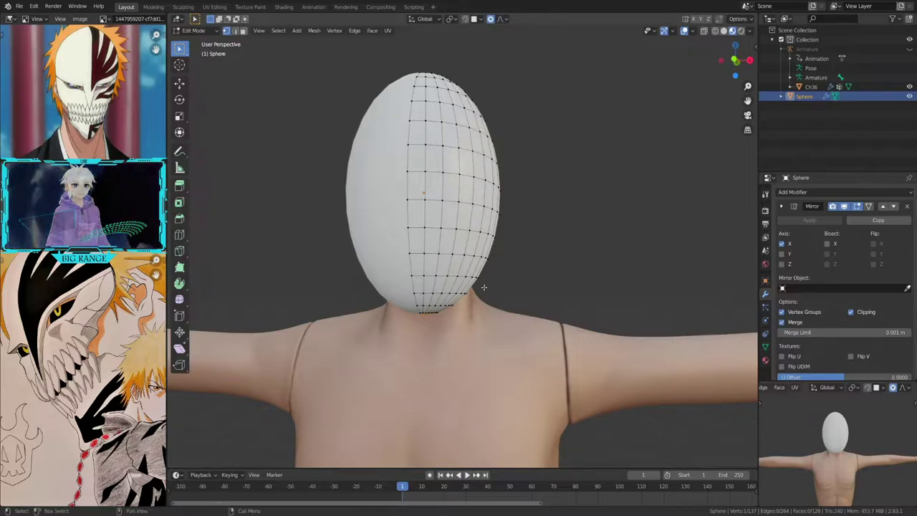
pyautogui.press('g')
pyautogui.press('z')
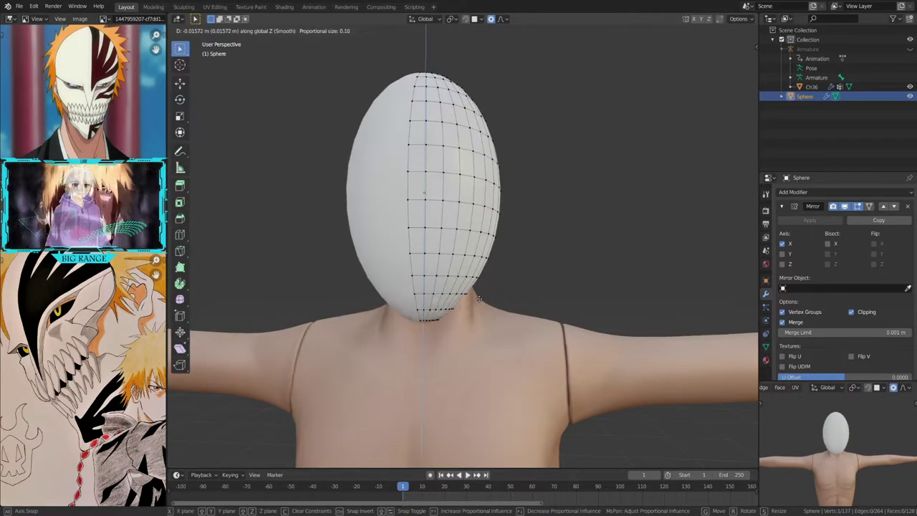
pyautogui.click(477, 312)
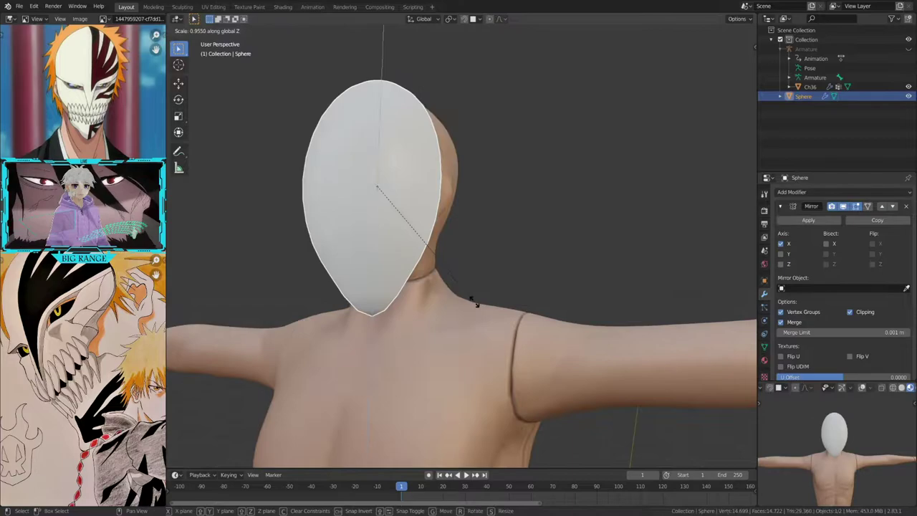
pyautogui.moveTo(476, 312); pyautogui.dragTo(497, 338, button='middle')
# Step: Extrude the selected mask region and add an edge loop
pyautogui.press('e')
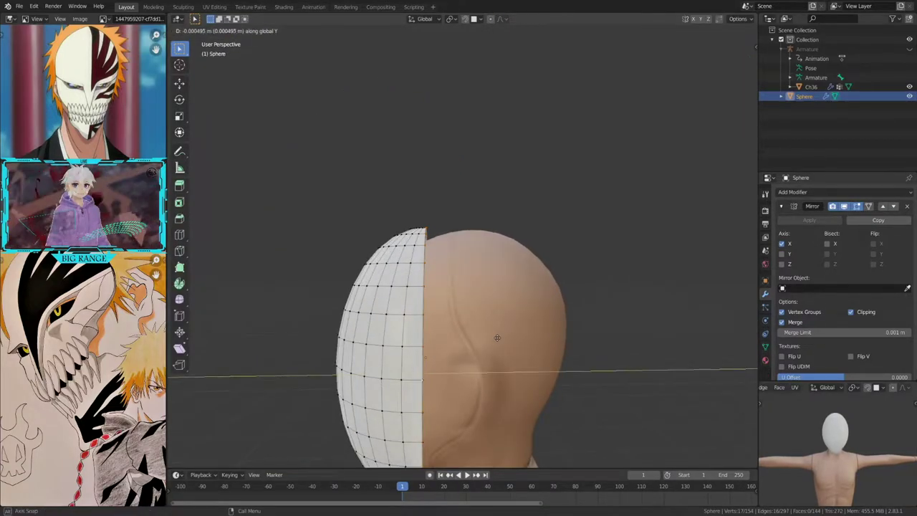
pyautogui.click(501, 337)
pyautogui.moveTo(502, 337); pyautogui.dragTo(428, 250, button='middle')
pyautogui.hotkey('ctrl', 'r')
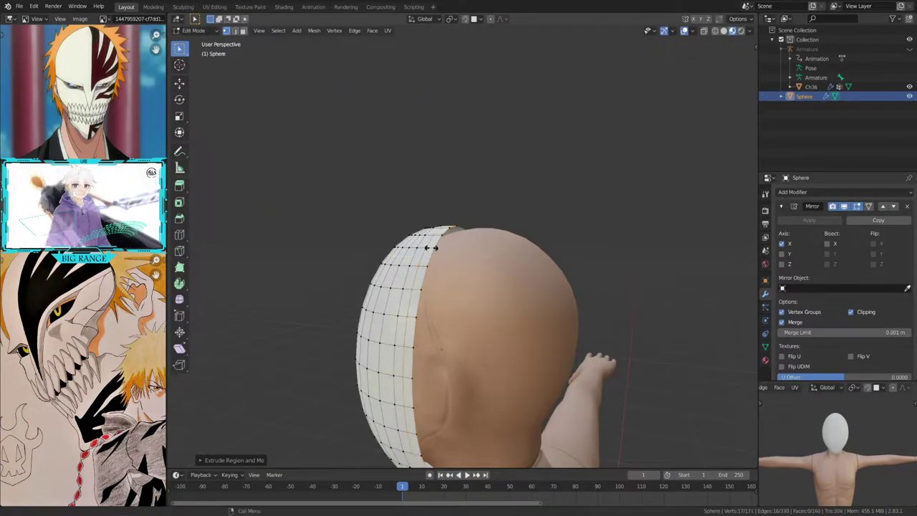
pyautogui.click(407, 344)
pyautogui.moveTo(407, 344); pyautogui.dragTo(547, 291, button='middle')
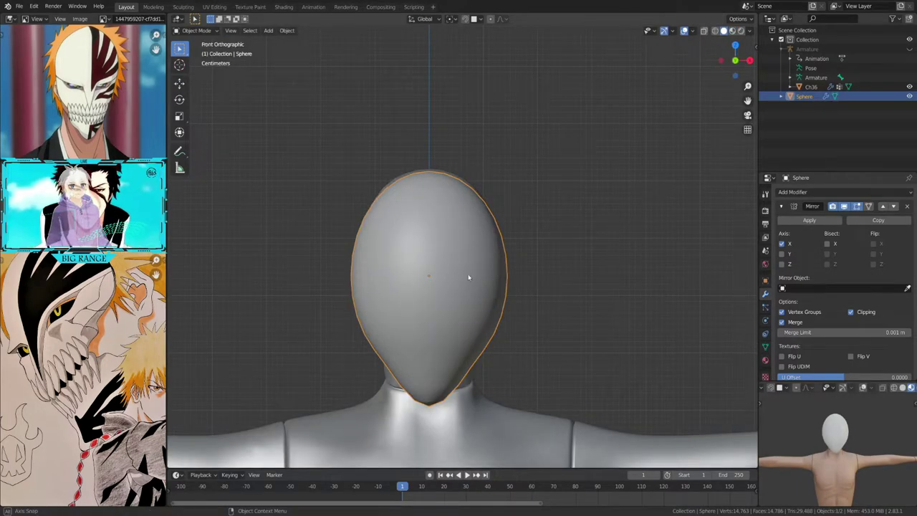
# Step: Delete faces to open the eye holes in the mask
pyautogui.press('Tab')
pyautogui.press('s')
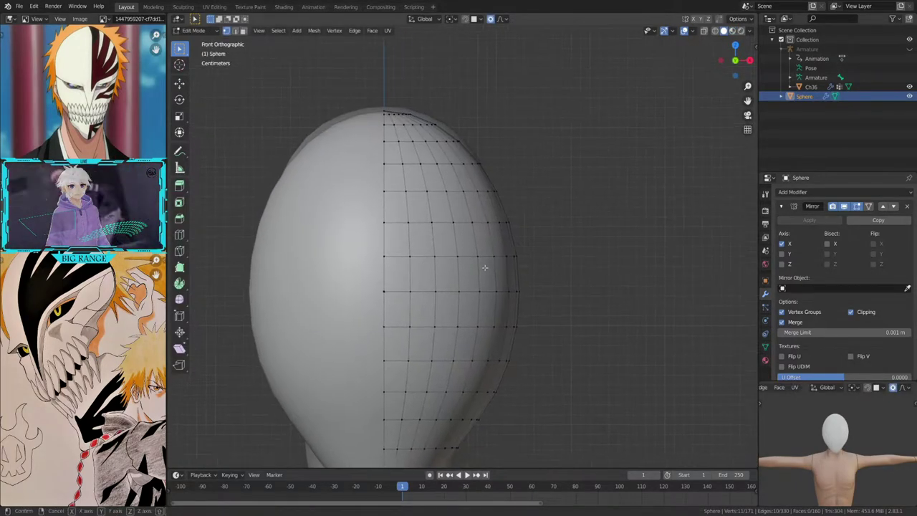
pyautogui.press('x')
pyautogui.click(465, 295)
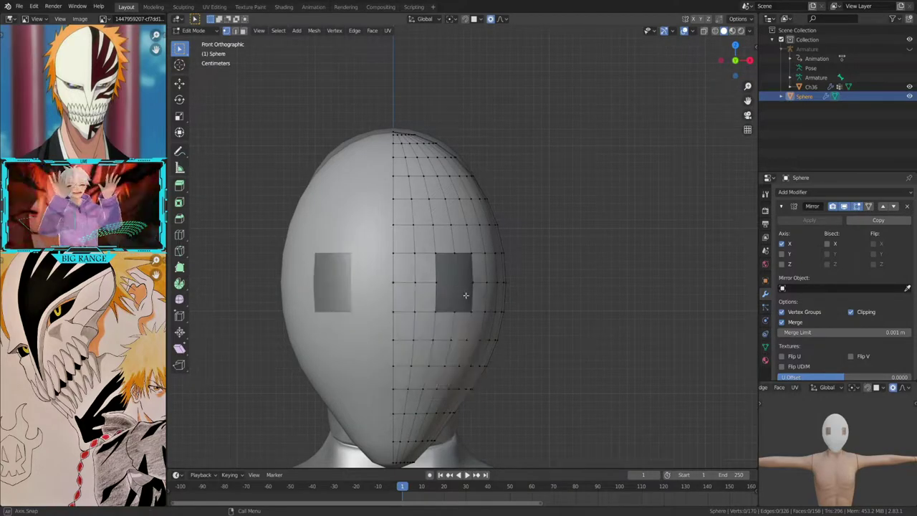
# Step: Add a Subdivision Surface modifier to smooth the mask
pyautogui.moveTo(465, 305); pyautogui.dragTo(502, 286, button='middle')
pyautogui.click(792, 192)
pyautogui.click(741, 329)
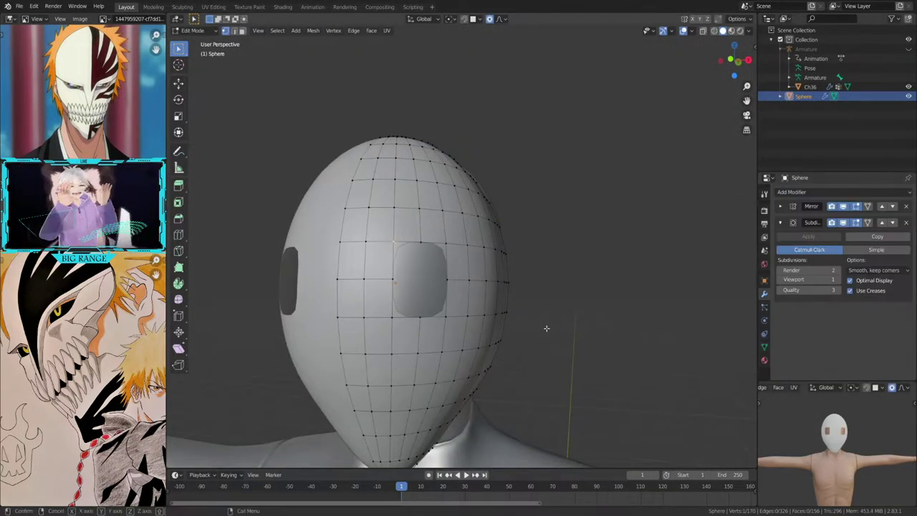
pyautogui.moveTo(546, 329); pyautogui.dragTo(427, 292, button='middle')
# Step: Slide and move eye-hole vertices into slanted, angular eye shapes
pyautogui.press('KP_1')
pyautogui.press('g')
pyautogui.press('g')
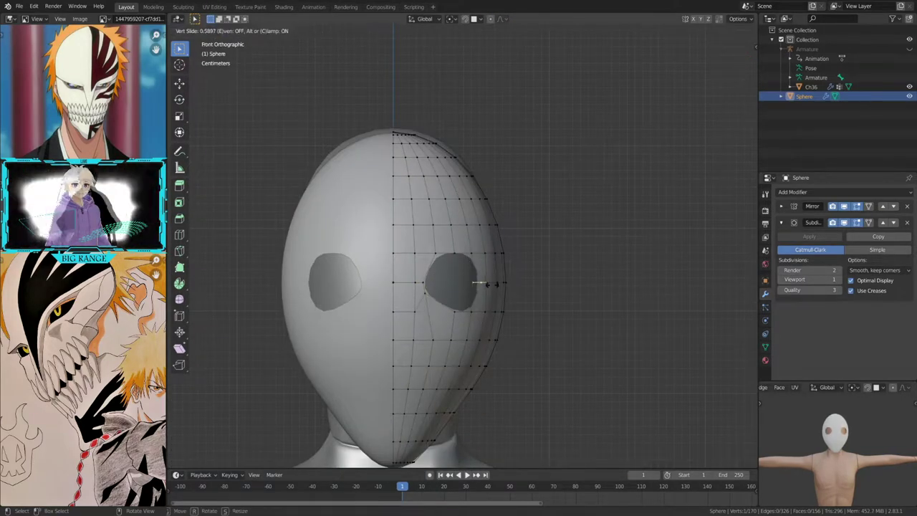
pyautogui.click(425, 275)
pyautogui.scroll(2, 425, 274)
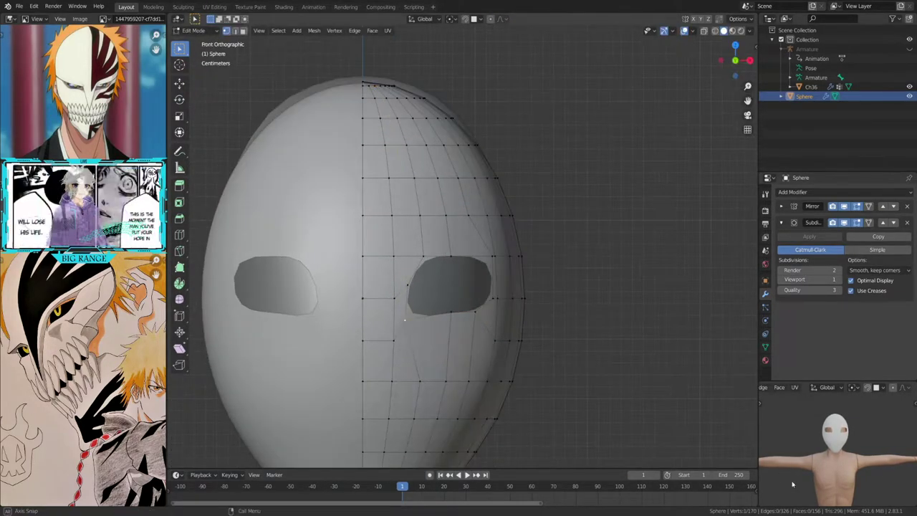
pyautogui.click(845, 223)
pyautogui.press('g')
pyautogui.press('g')
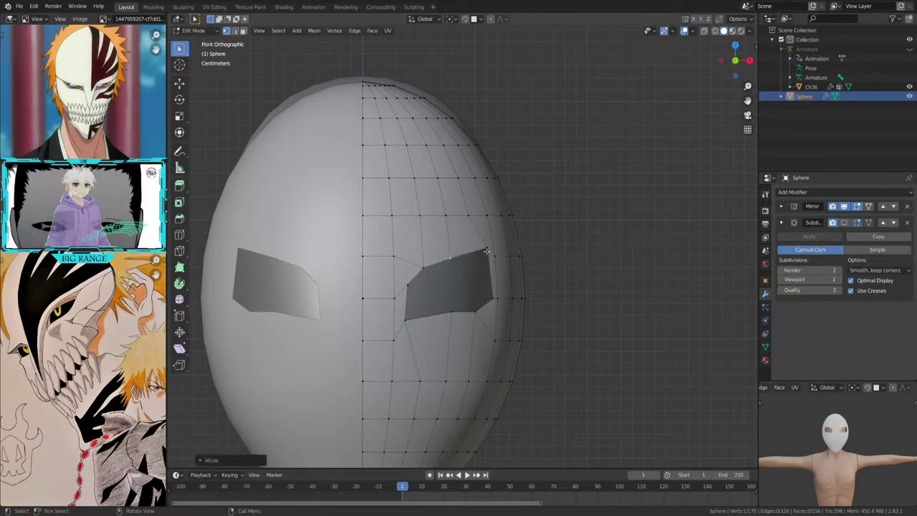
pyautogui.click(429, 318)
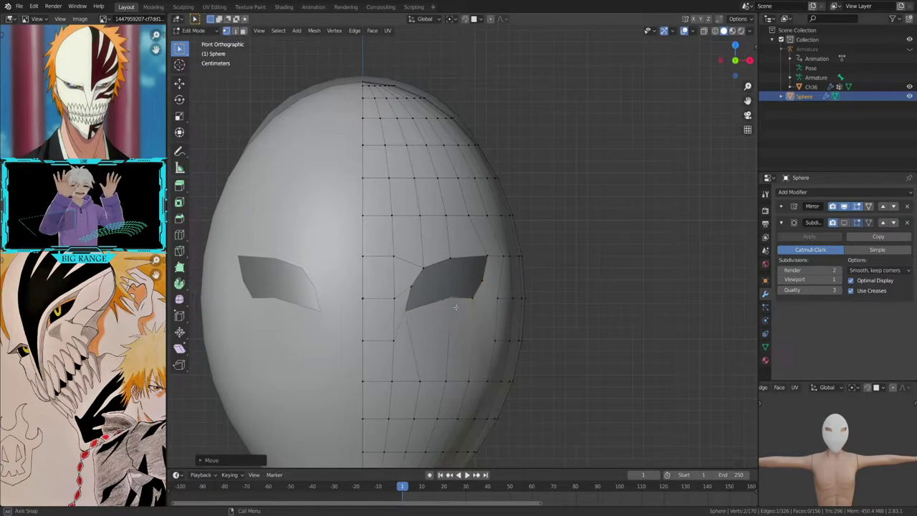
pyautogui.press('g')
pyautogui.click(454, 310)
pyautogui.scroll(2, 454, 311)
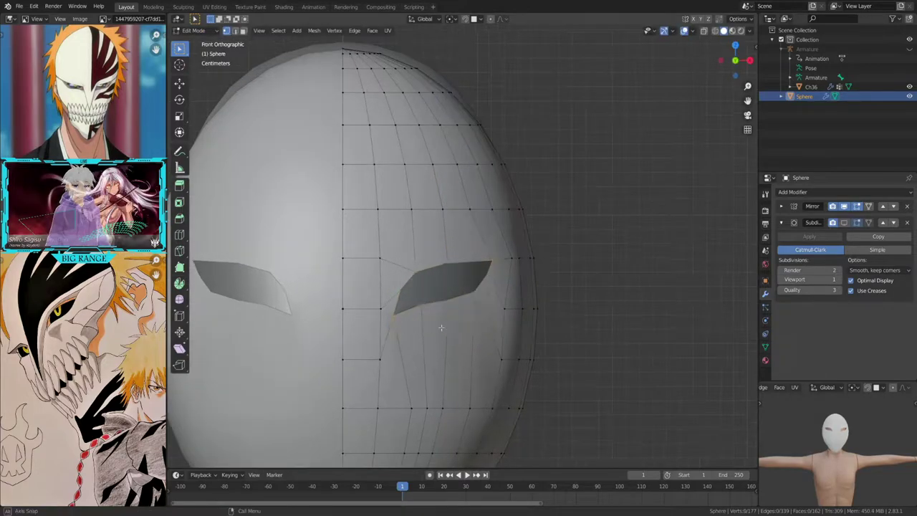
pyautogui.moveTo(454, 310); pyautogui.dragTo(501, 272, button='middle')
pyautogui.click(501, 19)
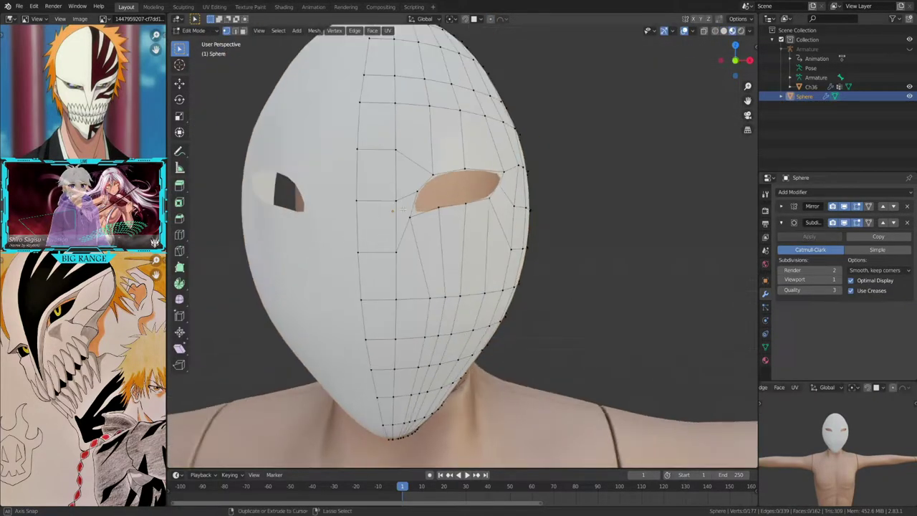
# Step: Edge-slide the edges and a vertex around the eye holes to narrow them
pyautogui.press('g')
pyautogui.press('g')
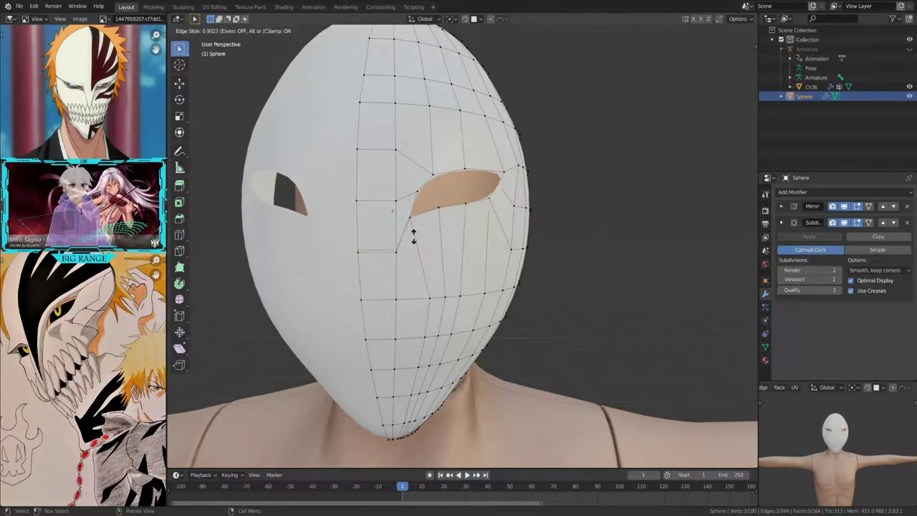
pyautogui.click(413, 237)
pyautogui.moveTo(412, 236); pyautogui.dragTo(517, 175, button='middle')
pyautogui.press('g')
pyautogui.press('g')
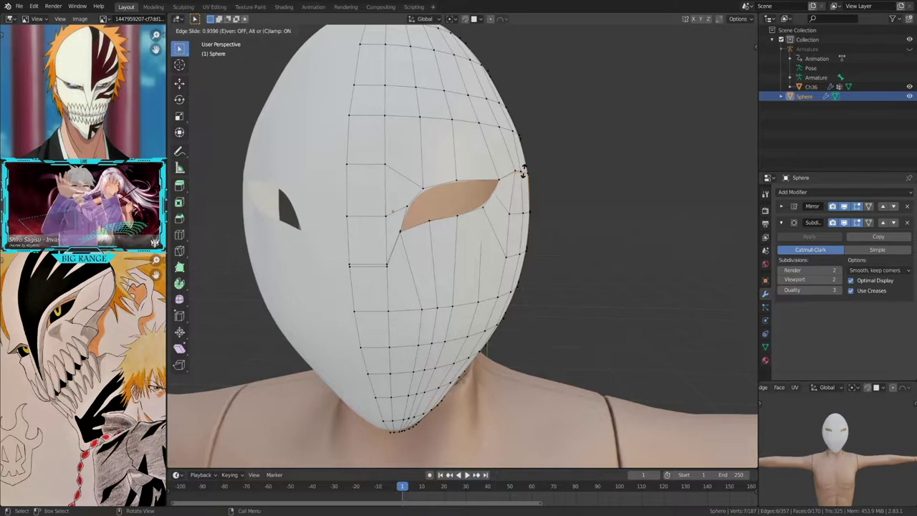
pyautogui.press('g')
pyautogui.press('g')
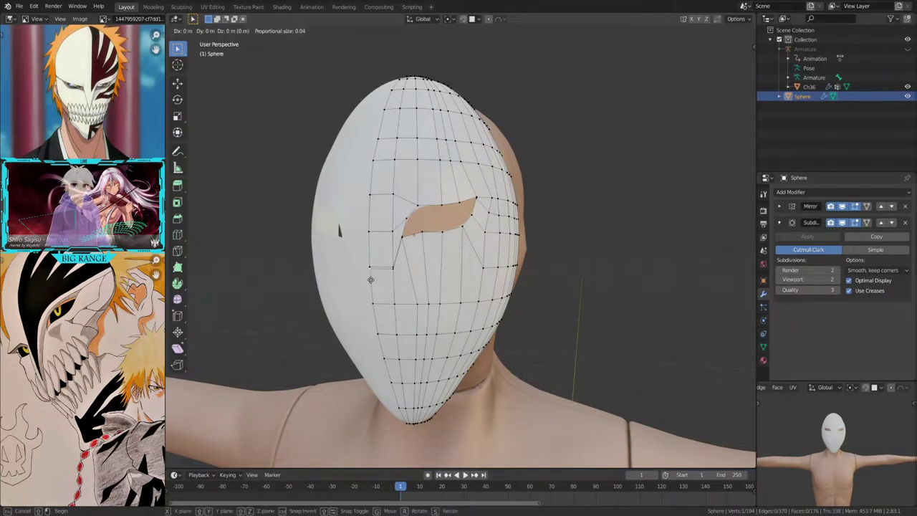
pyautogui.moveTo(381, 313); pyautogui.dragTo(514, 317, button='middle')
pyautogui.click(429, 316)
pyautogui.scroll(3, 514, 317)
# Step: Vertex-slide the eye-corner vertices into curved, pointed tips
pyautogui.press('g')
pyautogui.press('g')
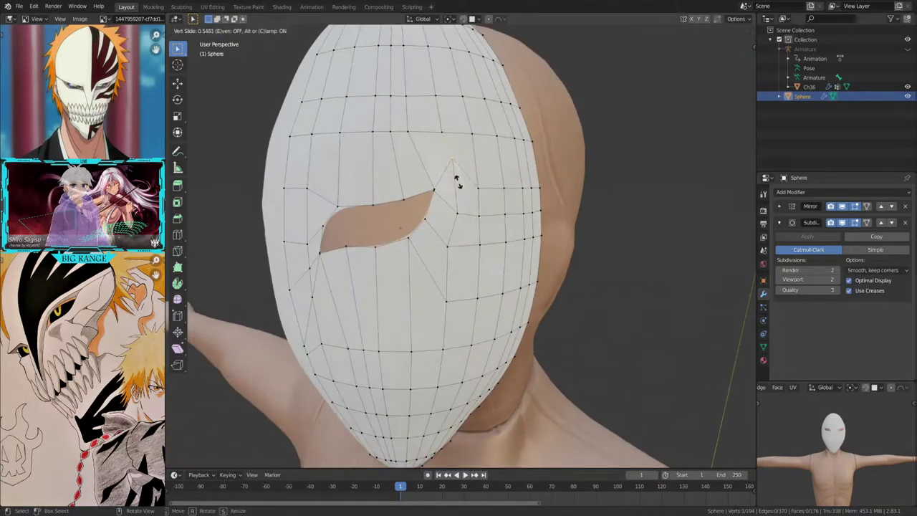
pyautogui.click(455, 189)
pyautogui.keyDown('alt'); pyautogui.moveTo(455, 190); pyautogui.dragTo(459, 194, button='middle'); pyautogui.keyUp('alt')
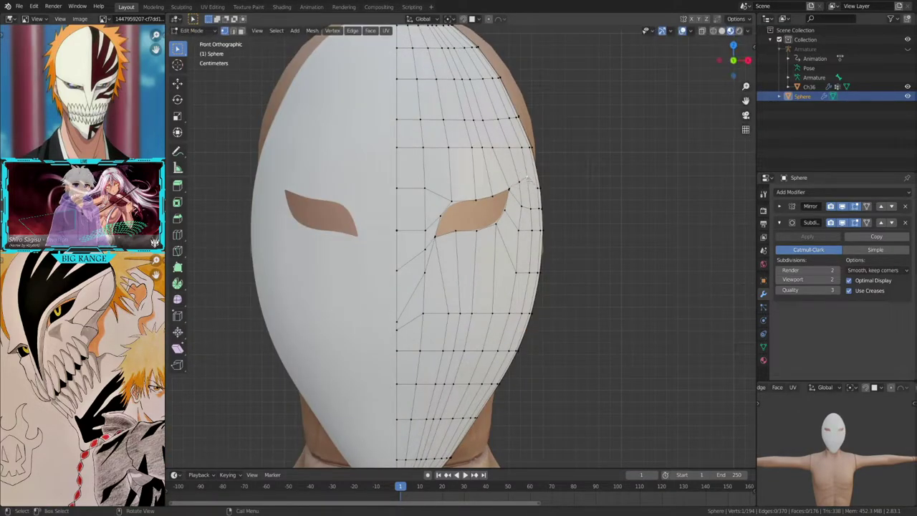
pyautogui.moveTo(527, 179); pyautogui.dragTo(532, 164, button='middle')
pyautogui.press('g')
pyautogui.press('g')
pyautogui.click(533, 164)
pyautogui.scroll(-2, 587, 232)
pyautogui.scroll(-2, 569, 282)
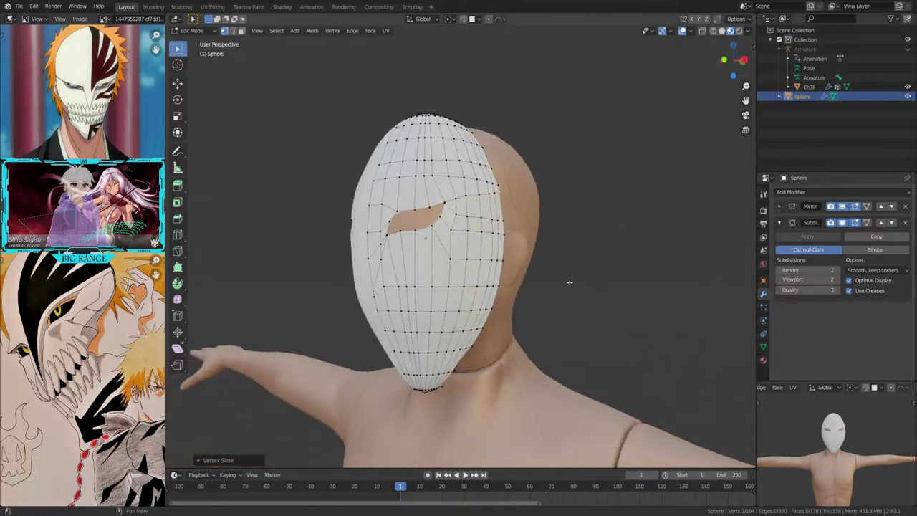
pyautogui.moveTo(570, 282)
pyautogui.keyDown('alt'); pyautogui.mouseDown(button='middle')
pyautogui.moveTo(593, 276)
pyautogui.moveTo(545, 272)
pyautogui.moveTo(450, 239)
pyautogui.moveTo(537, 313)
pyautogui.moveTo(420, 165)
pyautogui.mouseUp(button='middle'); pyautogui.keyUp('alt')
pyautogui.press('3')
pyautogui.press('1')
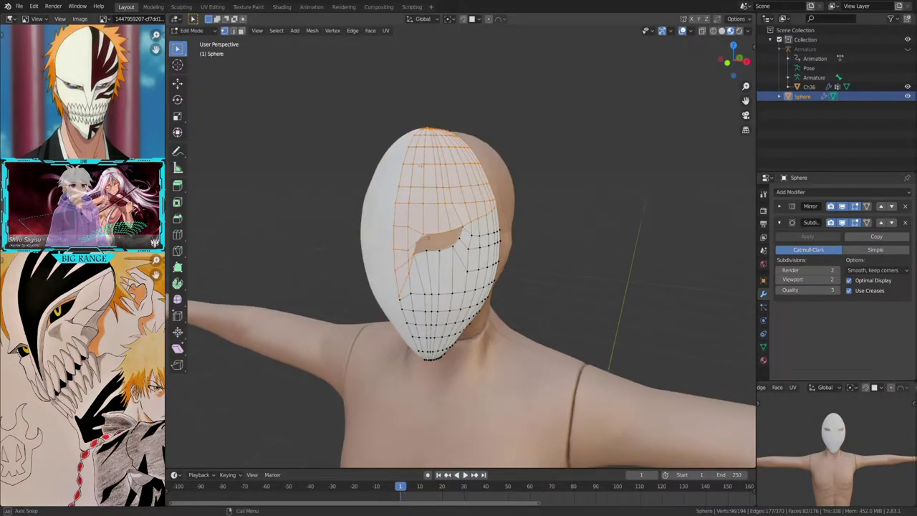
# Step: Slide ridge vertices into a sharp diagonal crease from eye toward chin
pyautogui.moveTo(487, 189)
pyautogui.mouseDown(button='middle')
pyautogui.moveTo(517, 230)
pyautogui.moveTo(511, 215)
pyautogui.moveTo(588, 244)
pyautogui.mouseUp(button='middle')
pyautogui.scroll(2, 517, 231)
pyautogui.press('Tab')
pyautogui.press('Tab')
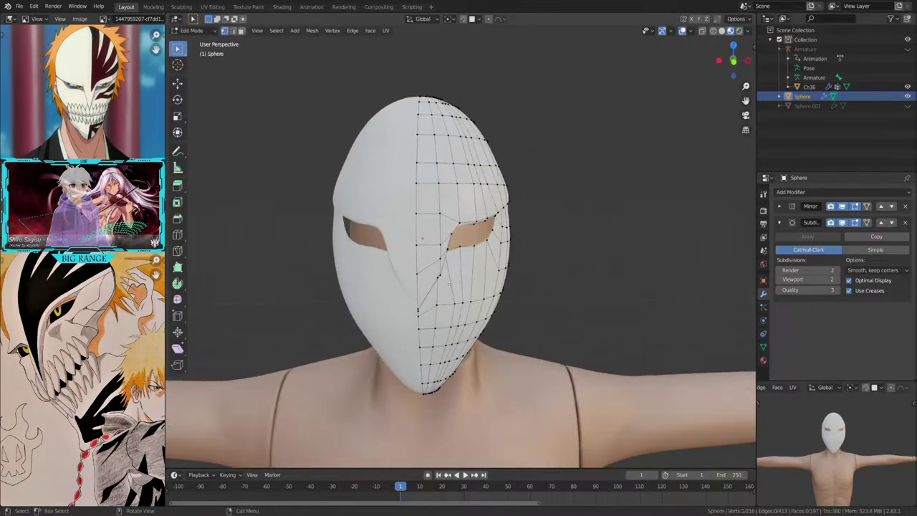
pyautogui.moveTo(419, 294); pyautogui.dragTo(369, 364, button='middle')
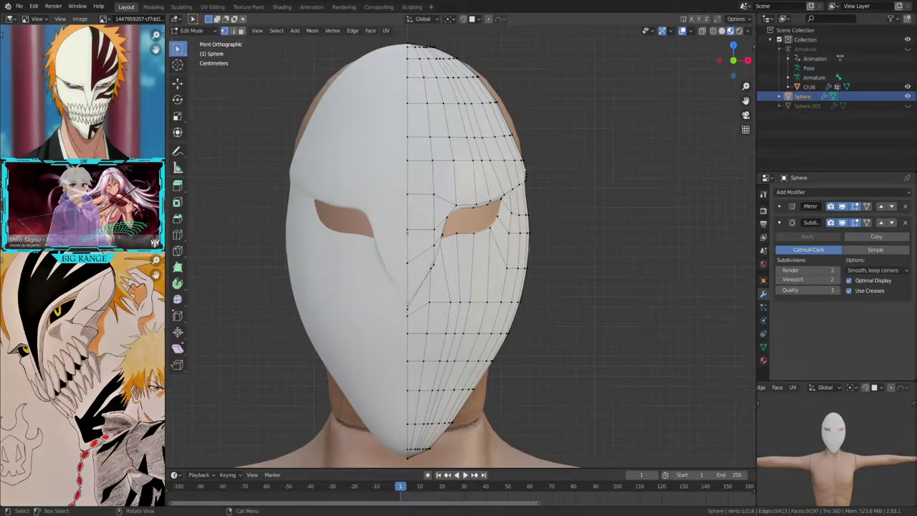
pyautogui.scroll(3, 369, 364)
pyautogui.press('g')
pyautogui.press('g')
pyautogui.click(378, 420)
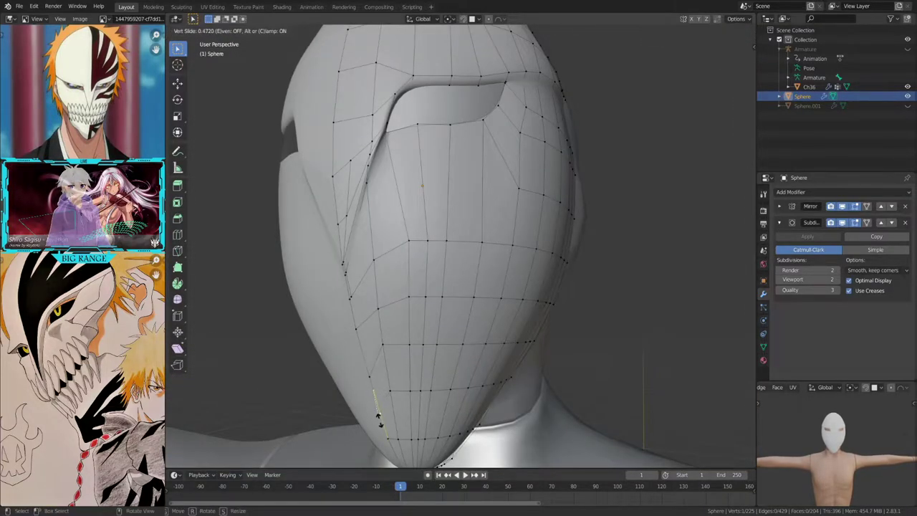
pyautogui.click(380, 412)
pyautogui.moveTo(380, 412); pyautogui.dragTo(389, 308, button='middle')
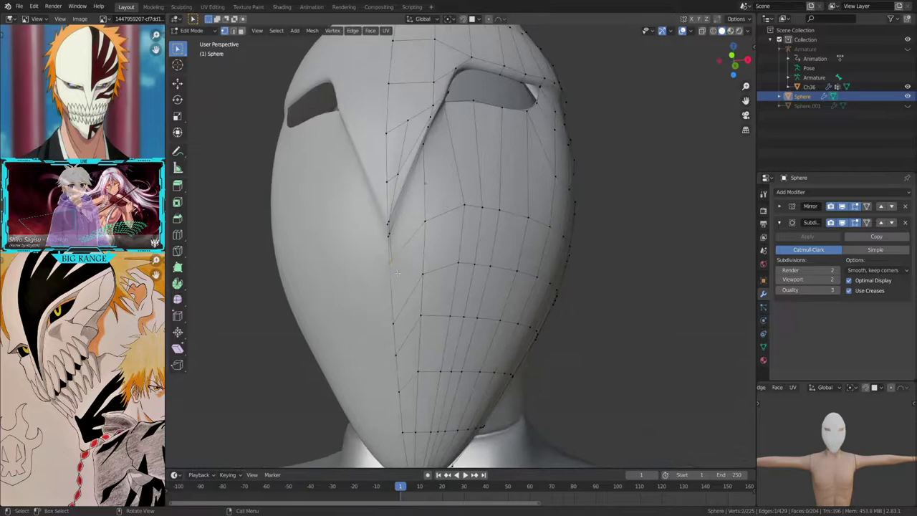
pyautogui.press('g')
pyautogui.press('g')
pyautogui.click(389, 308)
pyautogui.scroll(3, 390, 384)
pyautogui.moveTo(392, 382); pyautogui.dragTo(397, 416, button='middle')
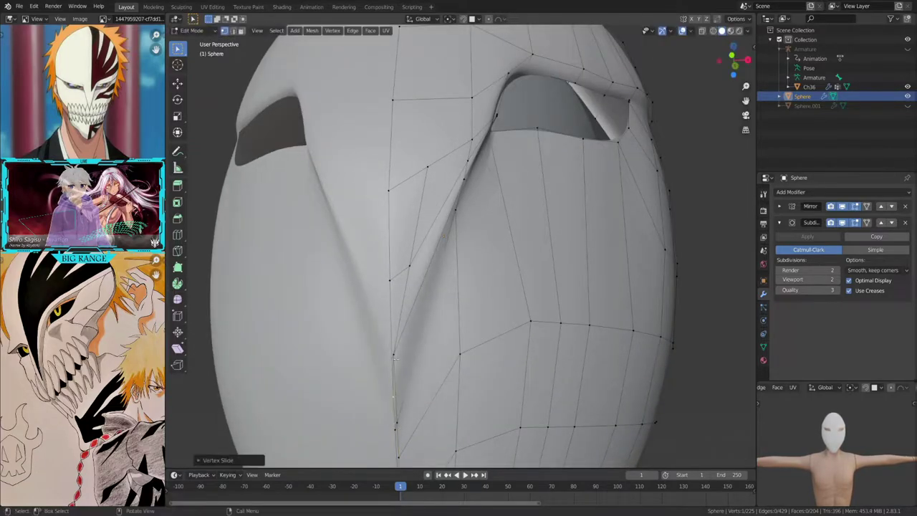
pyautogui.press('Tab')
pyautogui.moveTo(410, 364)
pyautogui.mouseDown(button='middle')
pyautogui.moveTo(428, 351)
pyautogui.moveTo(390, 360)
pyautogui.moveTo(398, 356)
pyautogui.mouseUp(button='middle')
pyautogui.scroll(-3, 428, 351)
pyautogui.press('Tab')
pyautogui.scroll(3, 397, 356)
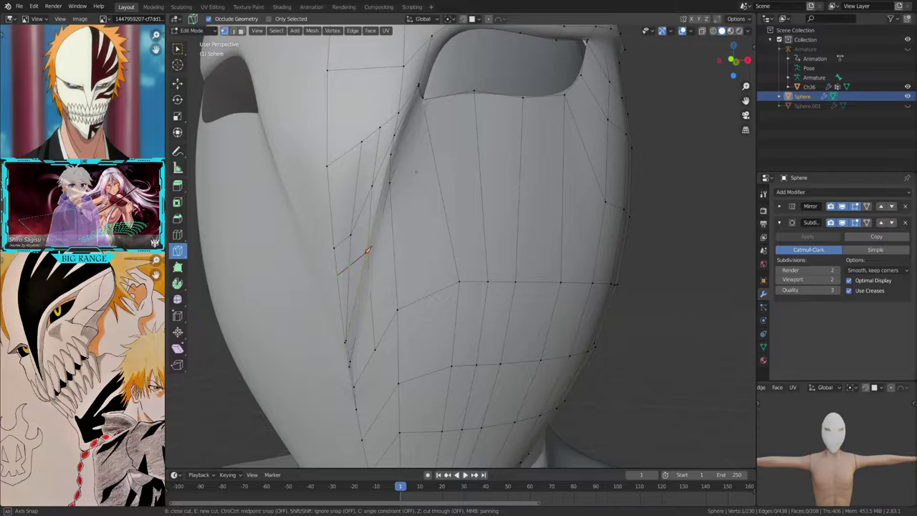
# Step: Knife-cut new edges across the mask's ridge and shift the new vertices along X
pyautogui.press('Escape')
pyautogui.press('k')
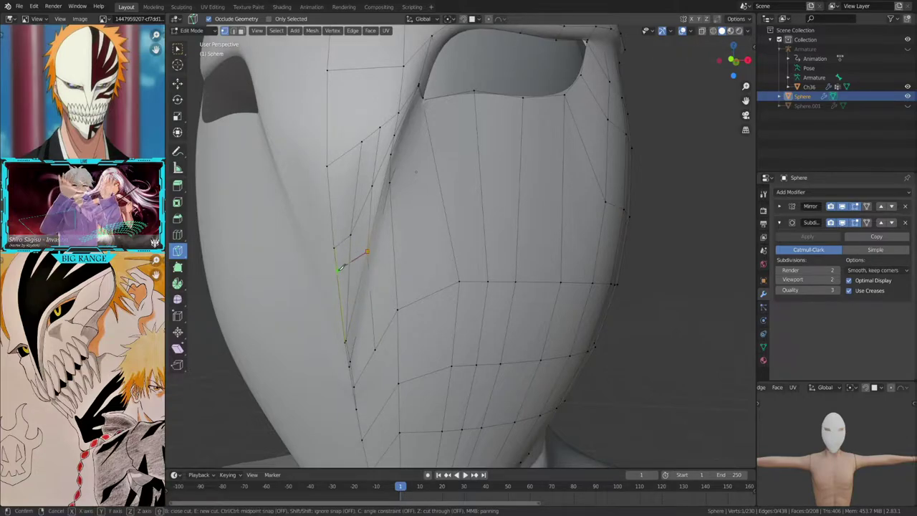
pyautogui.click(341, 267)
pyautogui.press('Return')
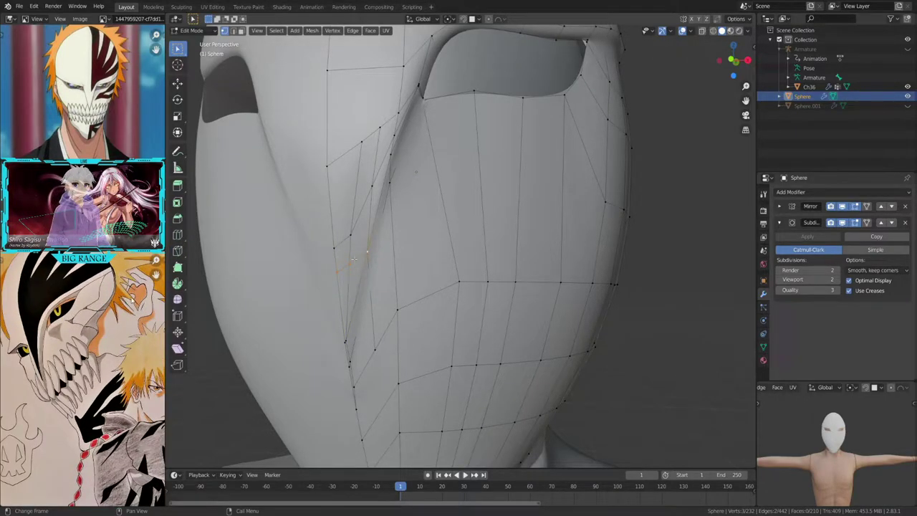
pyautogui.press('g')
pyautogui.press('x')
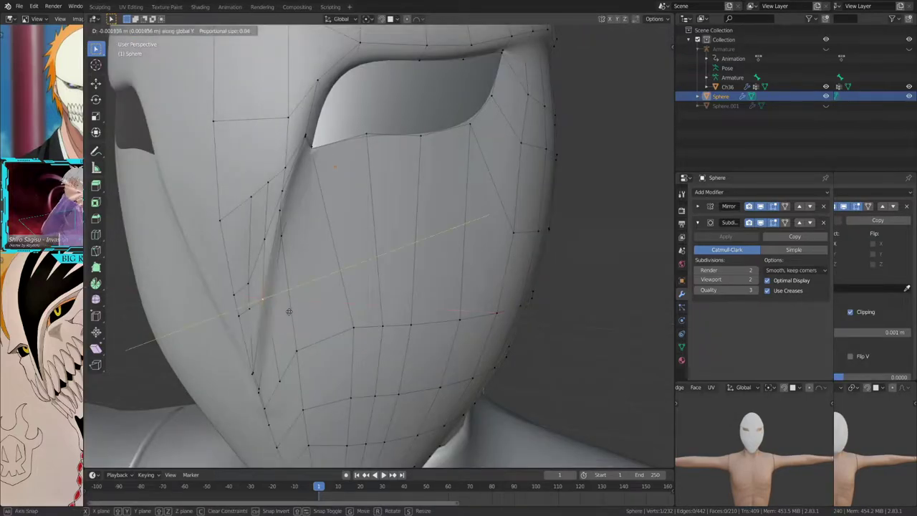
pyautogui.click(290, 313)
# Step: In right side view, pull the mask's top-edge vertices back over the head along Y and adjust them
pyautogui.hotkey('shift', 'z')
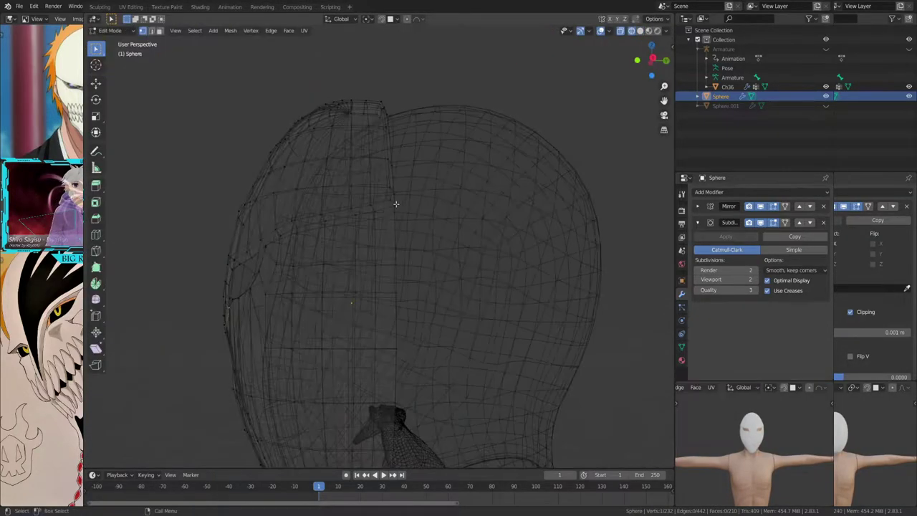
pyautogui.press('KP_1')
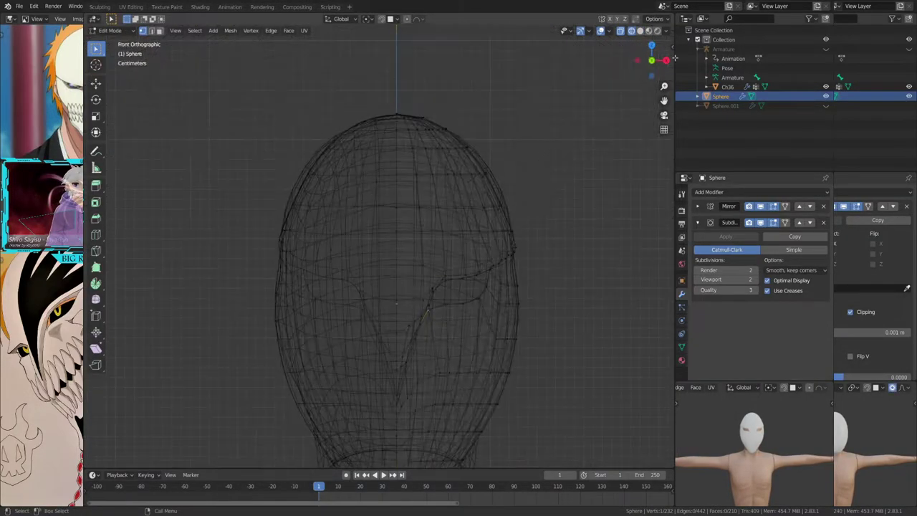
pyautogui.press('KP_3')
pyautogui.moveTo(368, 105); pyautogui.dragTo(399, 252)
pyautogui.hotkey('shift', 'z')
pyautogui.press('g')
pyautogui.press('y')
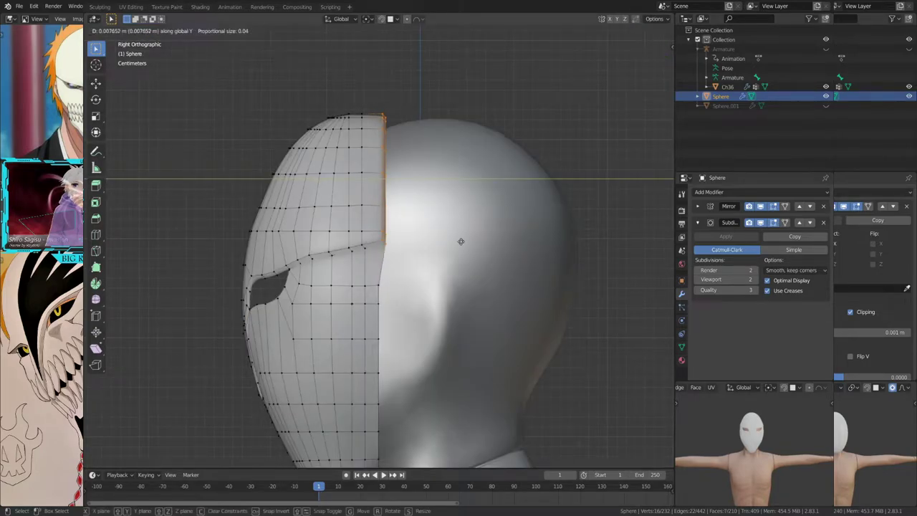
pyautogui.click(465, 241)
pyautogui.moveTo(465, 241); pyautogui.dragTo(451, 245, button='middle')
pyautogui.press('s')
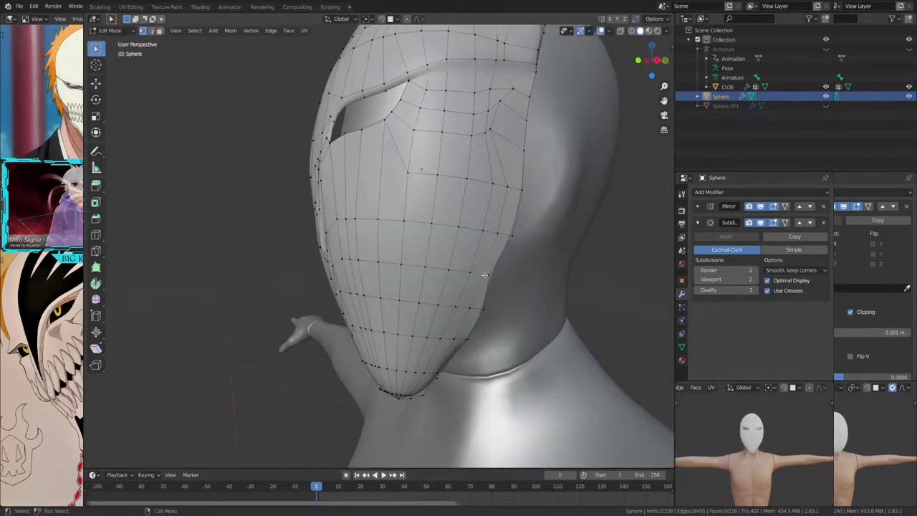
pyautogui.press('g')
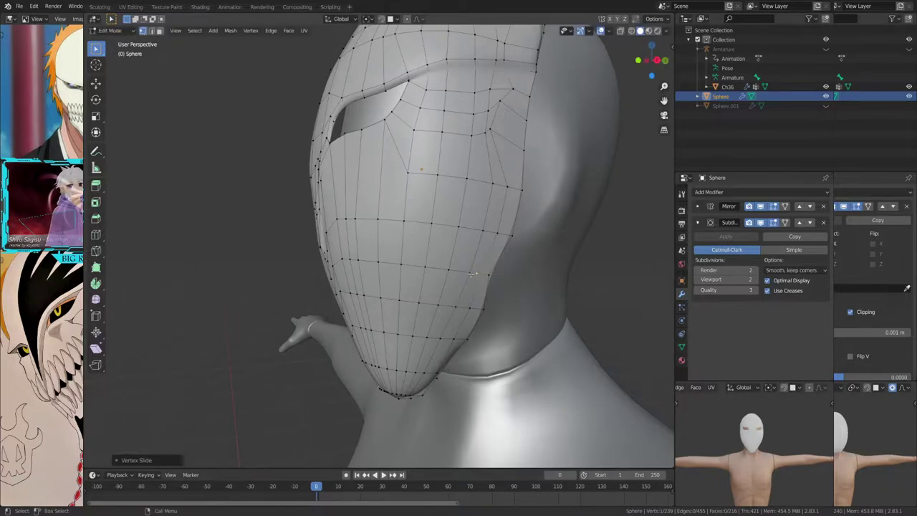
pyautogui.click(432, 270)
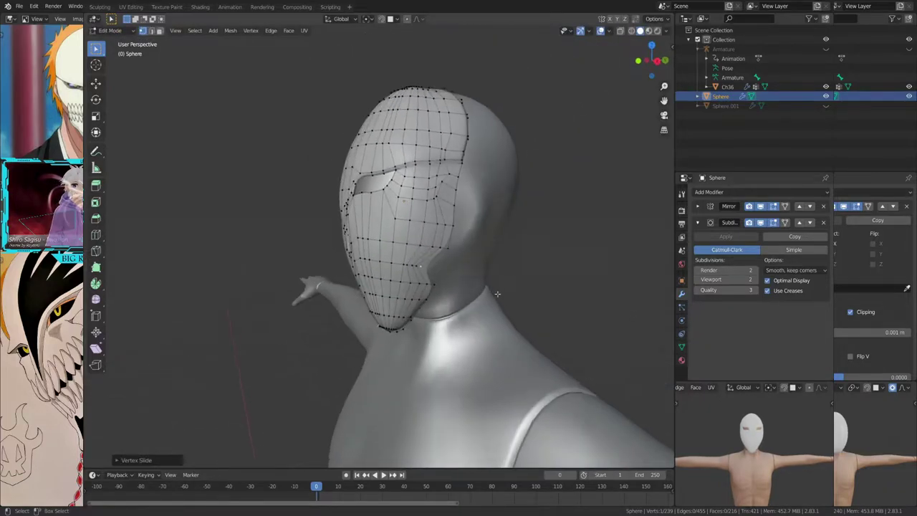
pyautogui.moveTo(432, 270)
pyautogui.mouseDown(button='middle')
pyautogui.moveTo(487, 297)
pyautogui.moveTo(426, 229)
pyautogui.mouseUp(button='middle')
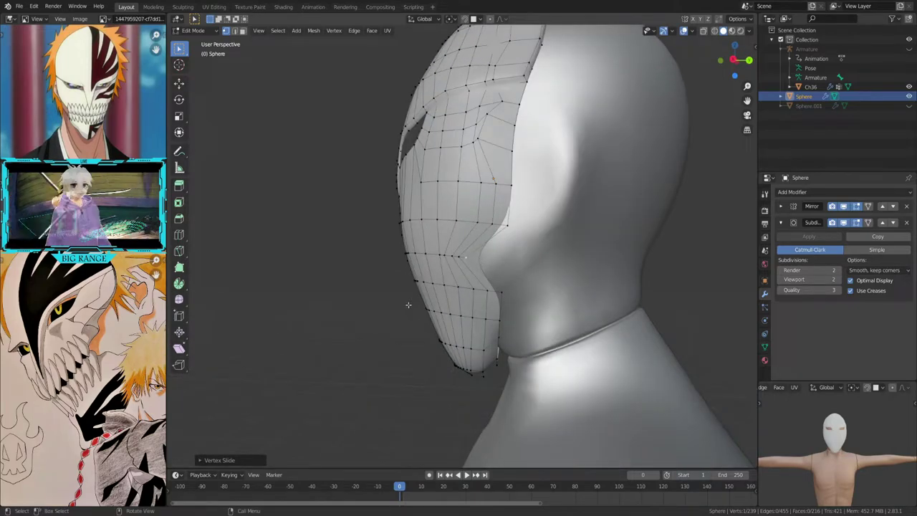
# Step: Check front and side views, save as Bleach Mask.blend, and switch to annotation drawing
pyautogui.press('KP_1')
pyautogui.press('KP_3')
pyautogui.hotkey('ctrl', 's')
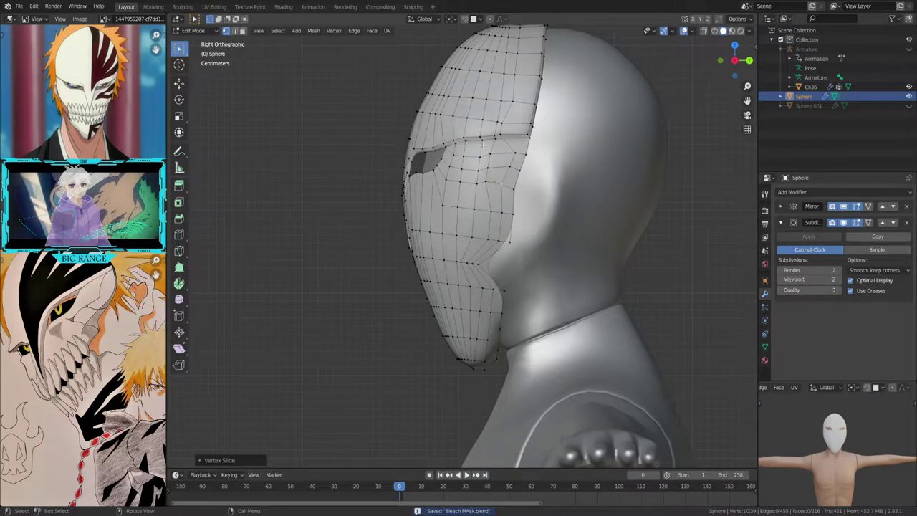
pyautogui.hotkey('shift', 'space')
pyautogui.press('d')
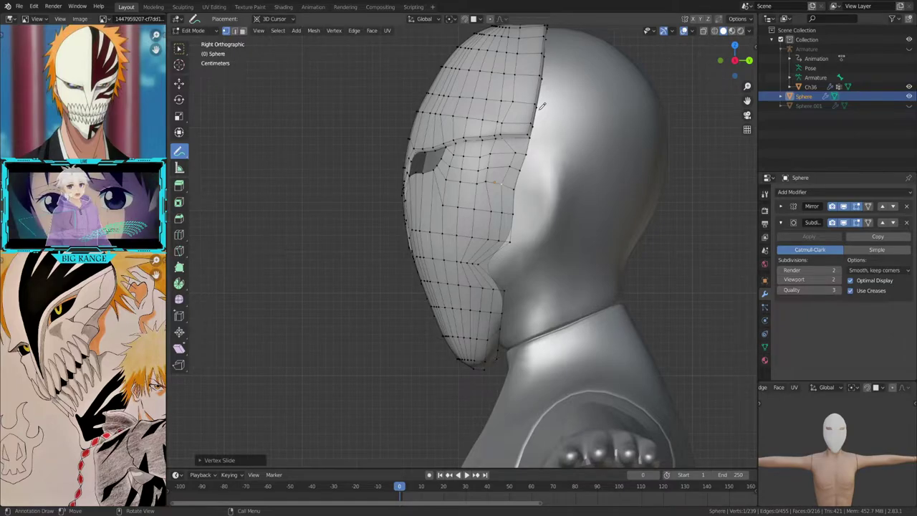
# Step: Sketch a guide line down the mask's side, triangulate faces, and slide the cheek edge loop
pyautogui.moveTo(541, 103)
pyautogui.mouseDown()
pyautogui.moveTo(536, 133)
pyautogui.moveTo(470, 244)
pyautogui.mouseUp()
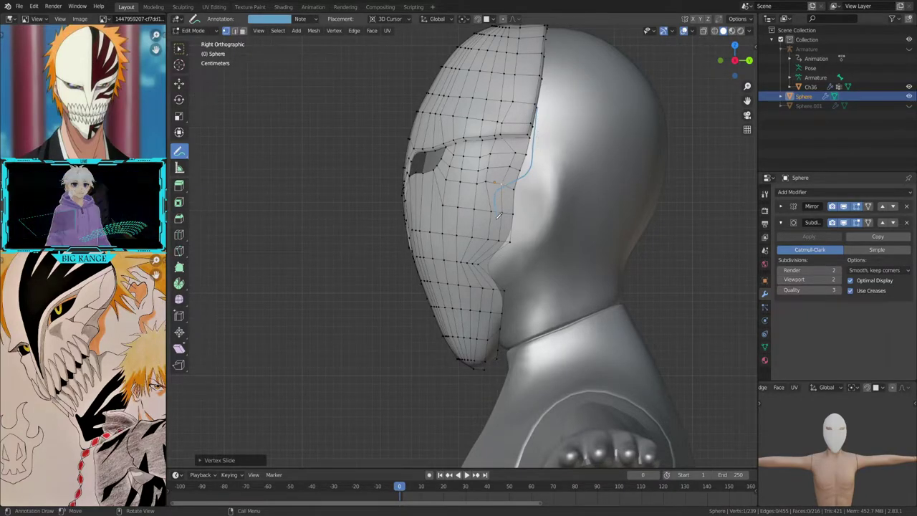
pyautogui.press('w')
pyautogui.moveTo(589, 193); pyautogui.dragTo(553, 172, button='middle')
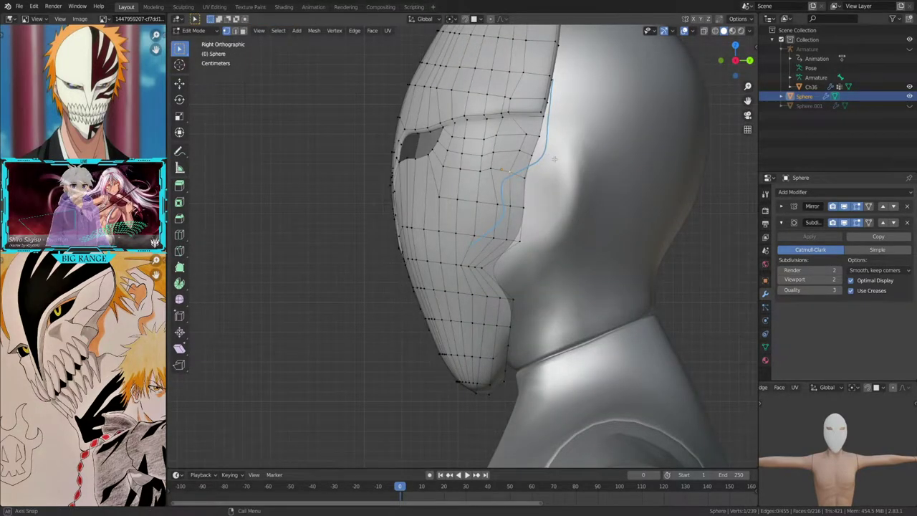
pyautogui.hotkey('ctrl', 't')
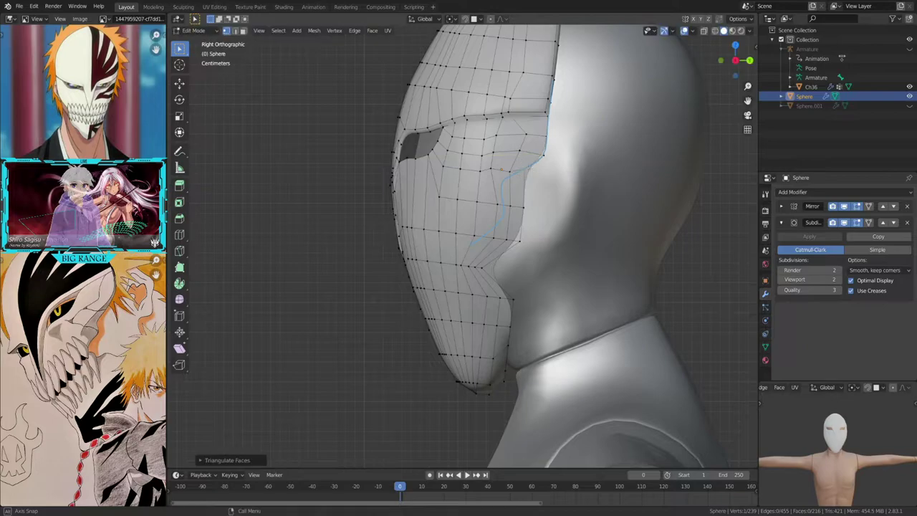
pyautogui.keyDown('alt'); pyautogui.click(484, 204); pyautogui.keyUp('alt')
pyautogui.press('g')
pyautogui.press('g')
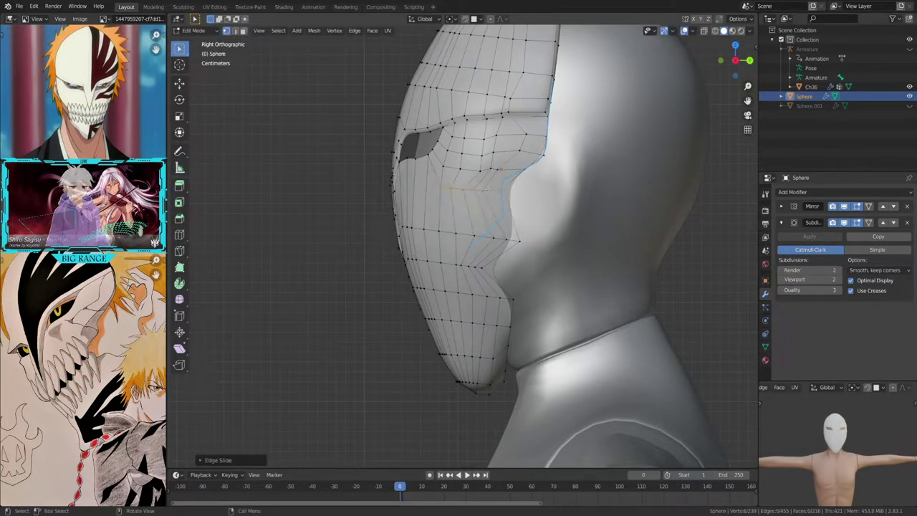
pyautogui.click(482, 188)
pyautogui.scroll(2, 523, 163)
# Step: Move selected vertices and vertex-slide a cheek vertex along its edge
pyautogui.press('g')
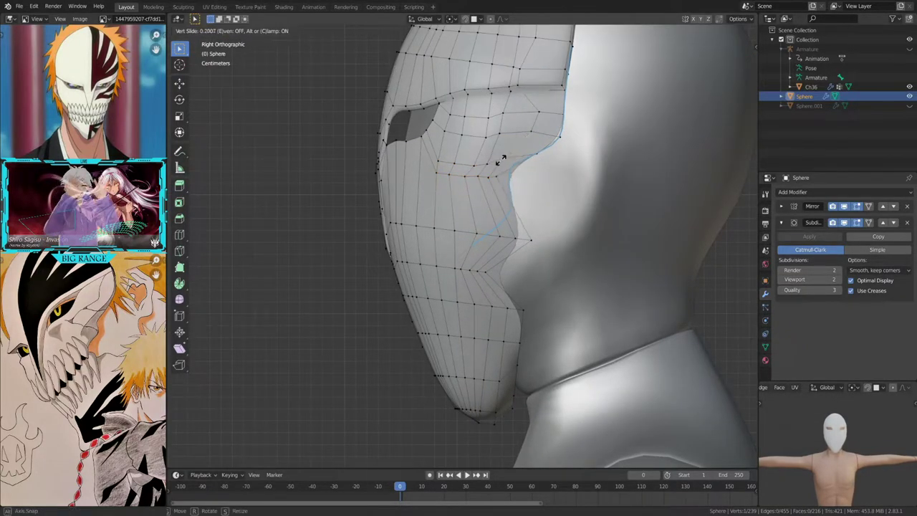
pyautogui.click(523, 163)
pyautogui.scroll(2, 406, 220)
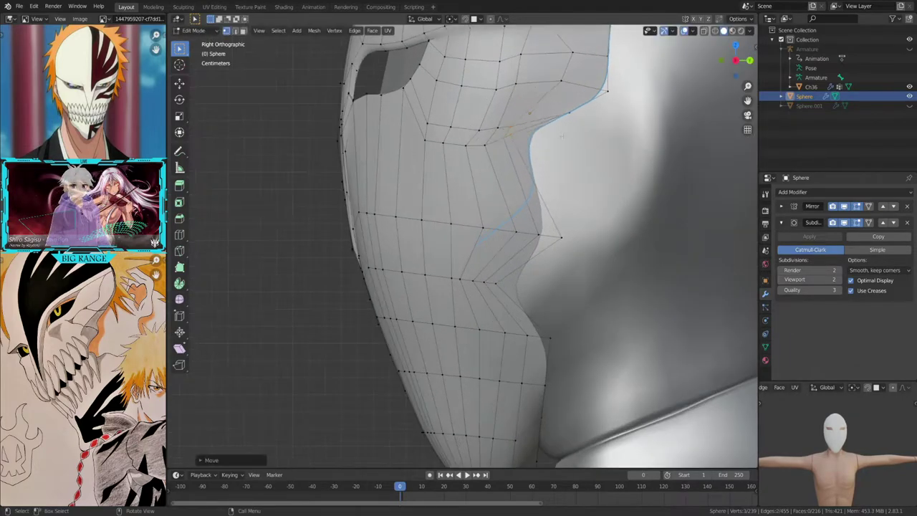
pyautogui.click(421, 220)
pyautogui.hotkey('shift', 'v')
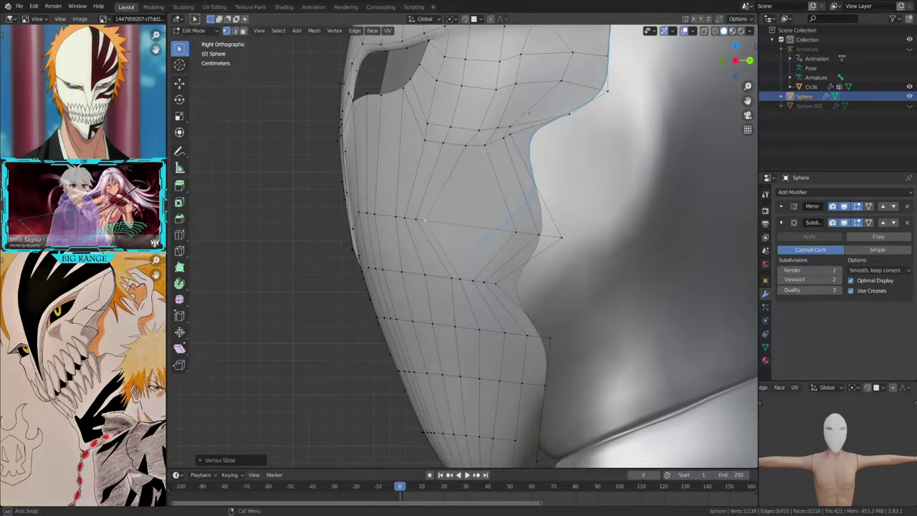
pyautogui.hotkey('shift', 'v')
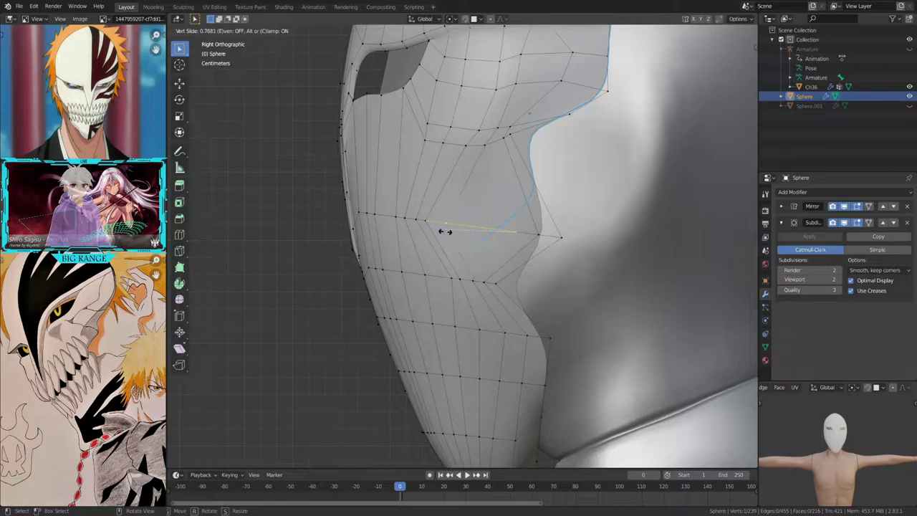
pyautogui.click(456, 228)
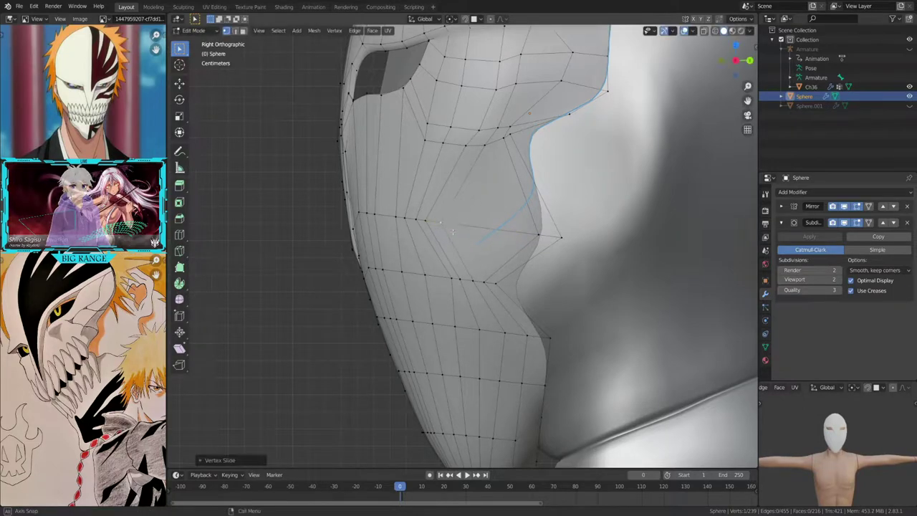
pyautogui.click(465, 189)
# Step: Add an edge loop across the cheek, then slide and reposition a cheek vertex
pyautogui.hotkey('ctrl', 'r')
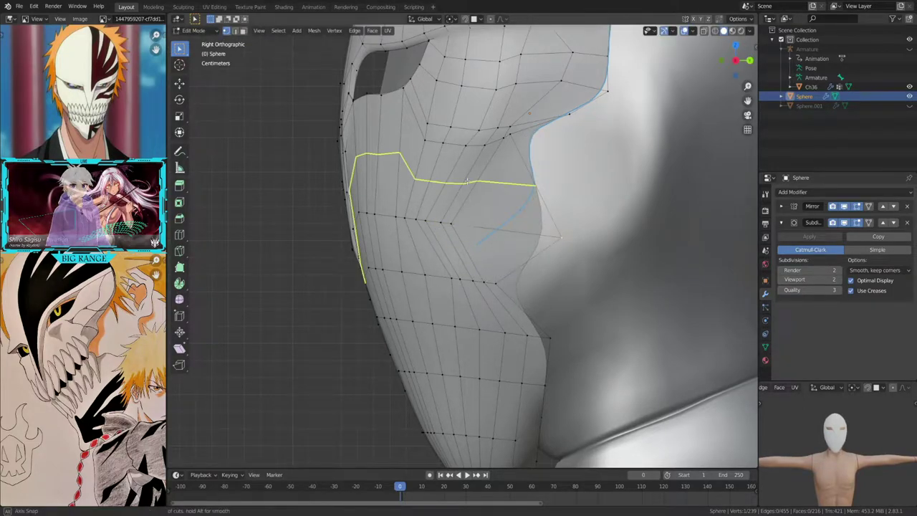
pyautogui.click(467, 182)
pyautogui.rightClick(521, 206)
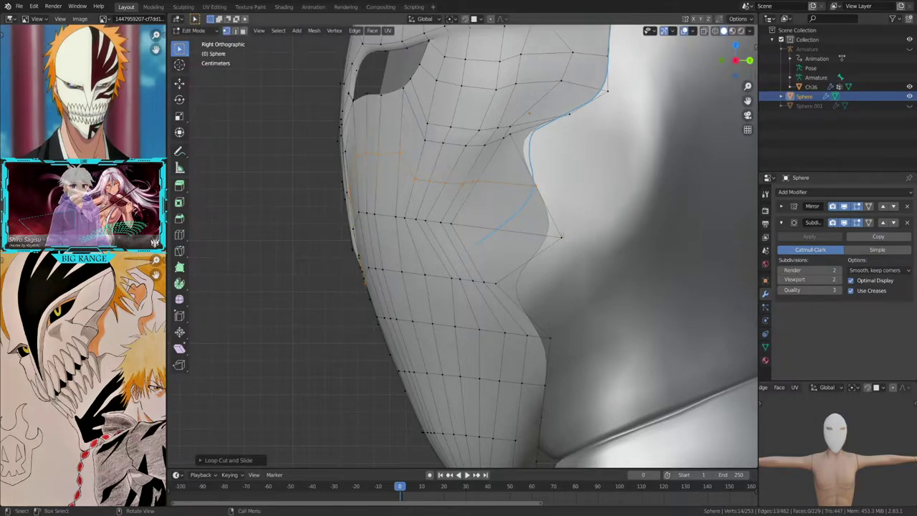
pyautogui.hotkey('shift', 'v')
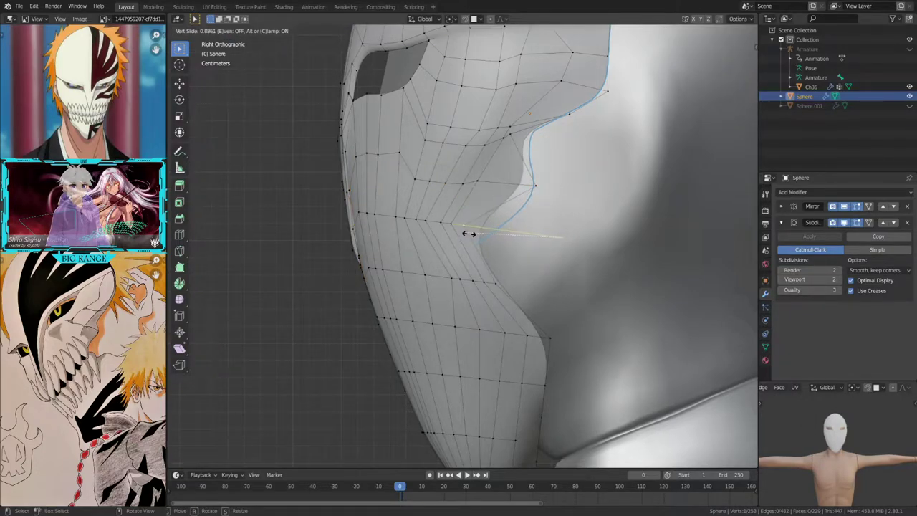
pyautogui.click(468, 234)
pyautogui.press('g')
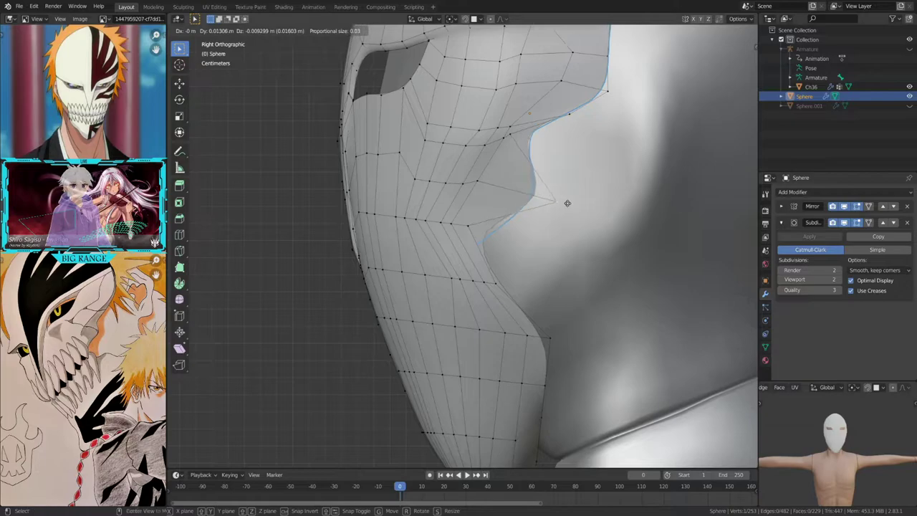
pyautogui.click(564, 205)
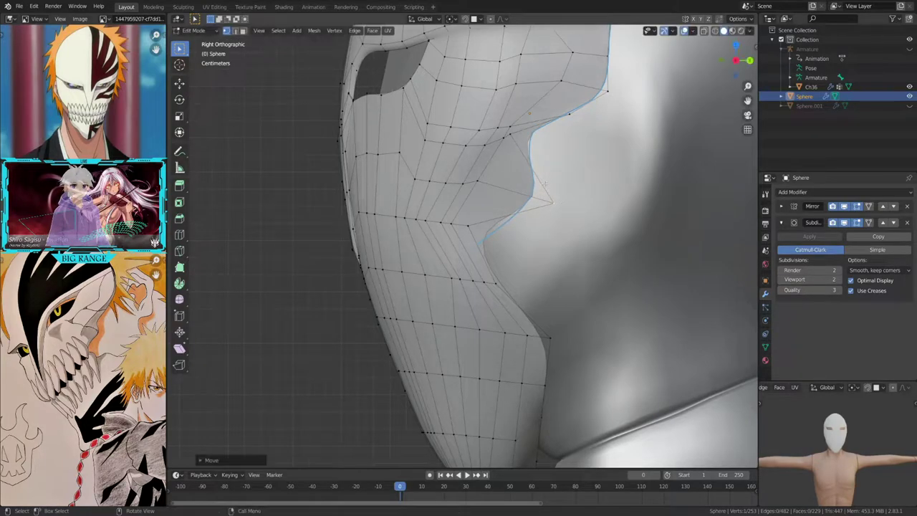
pyautogui.scroll(-5, 542, 254)
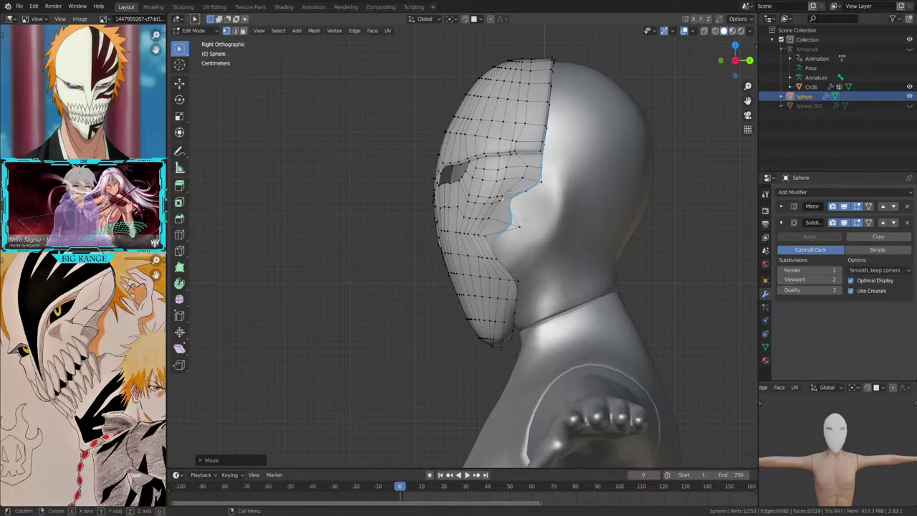
pyautogui.scroll(4, 521, 248)
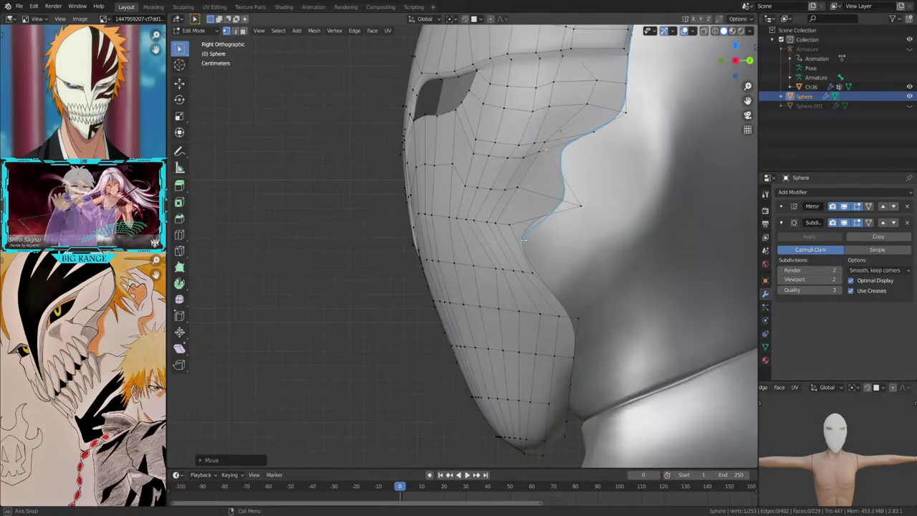
pyautogui.scroll(-1, 524, 240)
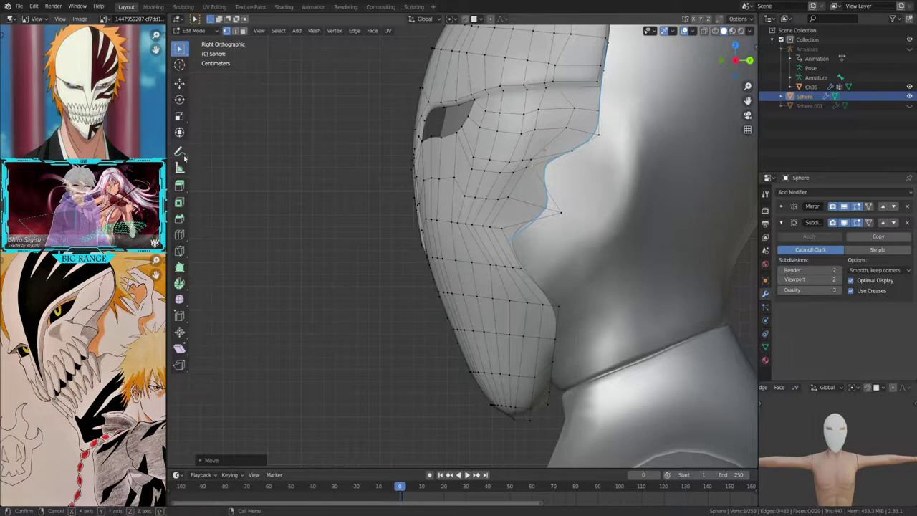
# Step: Annotate the mask, then raise a cheek vertex in right side view
pyautogui.moveTo(180, 154); pyautogui.dragTo(213, 202)
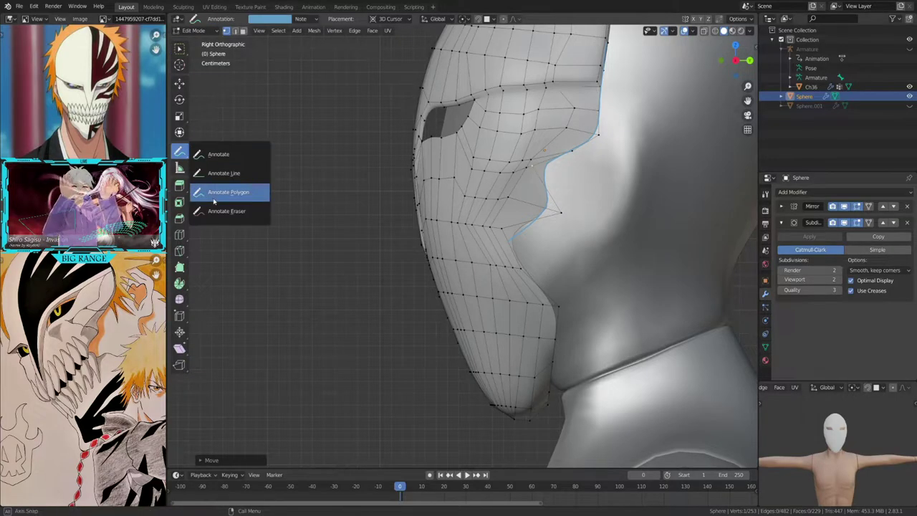
pyautogui.moveTo(215, 213); pyautogui.dragTo(485, 211, button='middle')
pyautogui.scroll(-3, 485, 211)
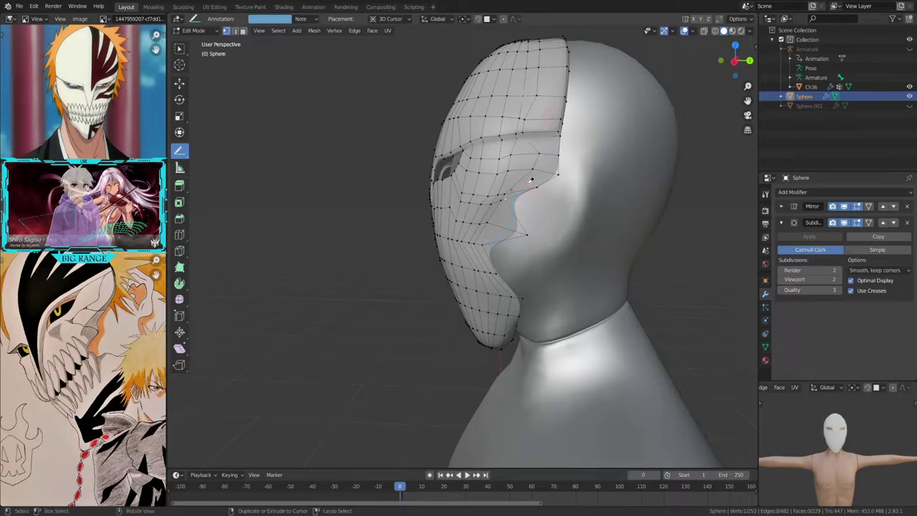
pyautogui.press('w')
pyautogui.press('KP_3')
pyautogui.press('g')
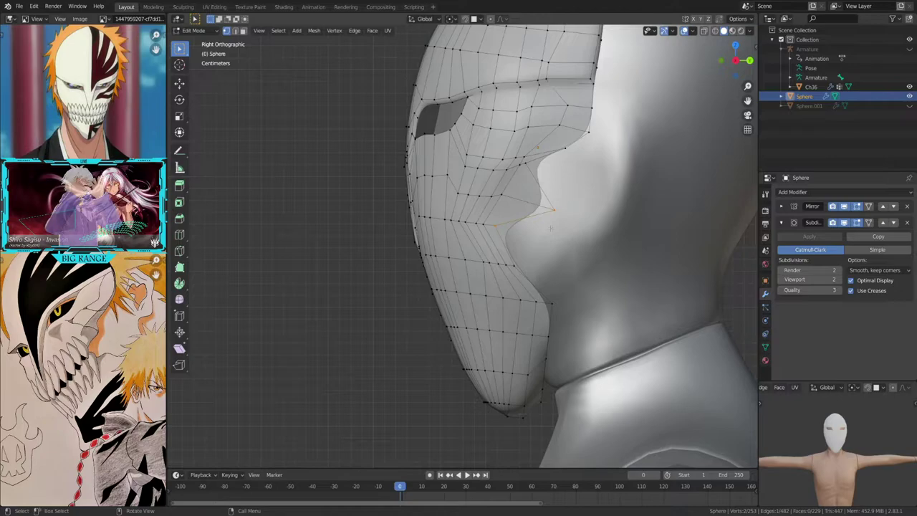
pyautogui.press('g')
pyautogui.click(547, 209)
# Step: Triangulate the selected cheek faces and save the file
pyautogui.hotkey('ctrl', 't')
pyautogui.hotkey('ctrl', 's')
pyautogui.keyDown('shift'); pyautogui.moveTo(488, 226); pyautogui.dragTo(609, 254, button='middle'); pyautogui.keyUp('shift')
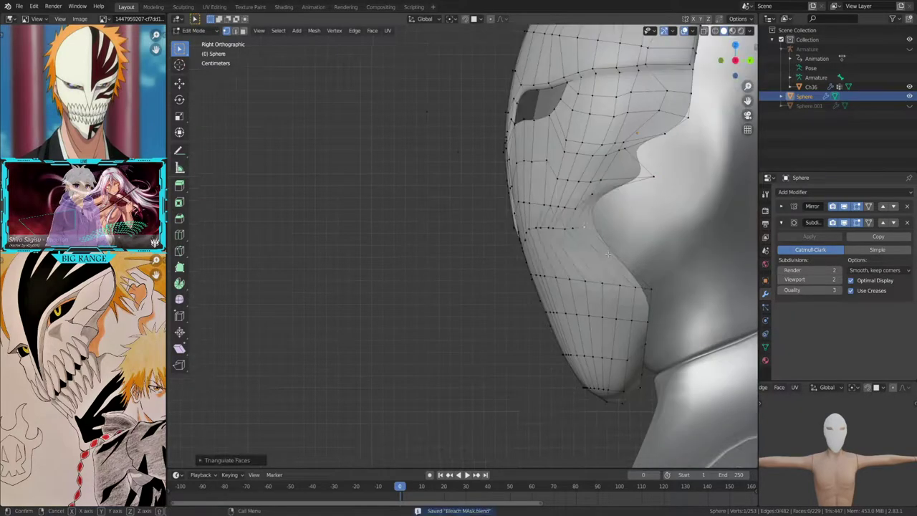
# Step: Add an edge loop across the lower cheek, move its vertices along X, then exit to Object Mode
pyautogui.hotkey('ctrl', 'r')
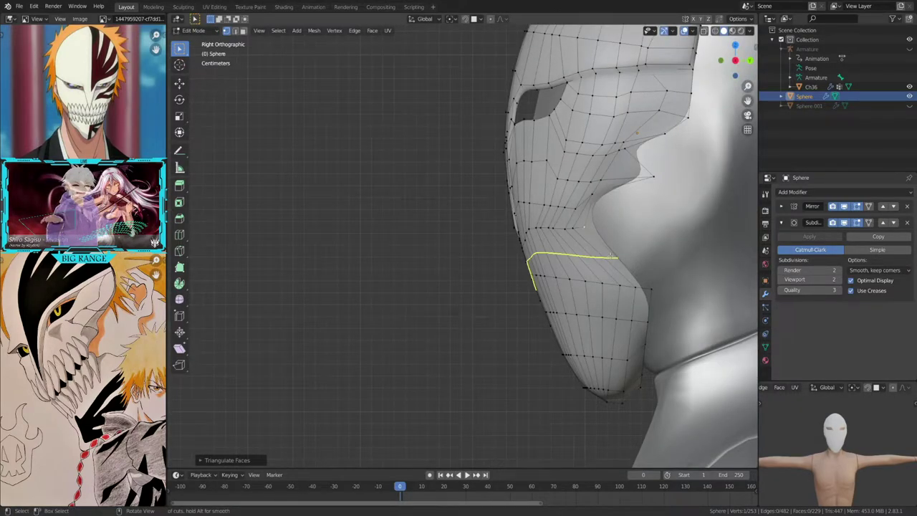
pyautogui.click(609, 256)
pyautogui.moveTo(609, 256)
pyautogui.mouseDown(button='middle')
pyautogui.moveTo(581, 299)
pyautogui.moveTo(411, 355)
pyautogui.moveTo(458, 357)
pyautogui.moveTo(423, 355)
pyautogui.mouseUp(button='middle')
pyautogui.press('g')
pyautogui.press('x')
pyautogui.click(575, 300)
pyautogui.press('Tab')
pyautogui.scroll(-5, 410, 354)
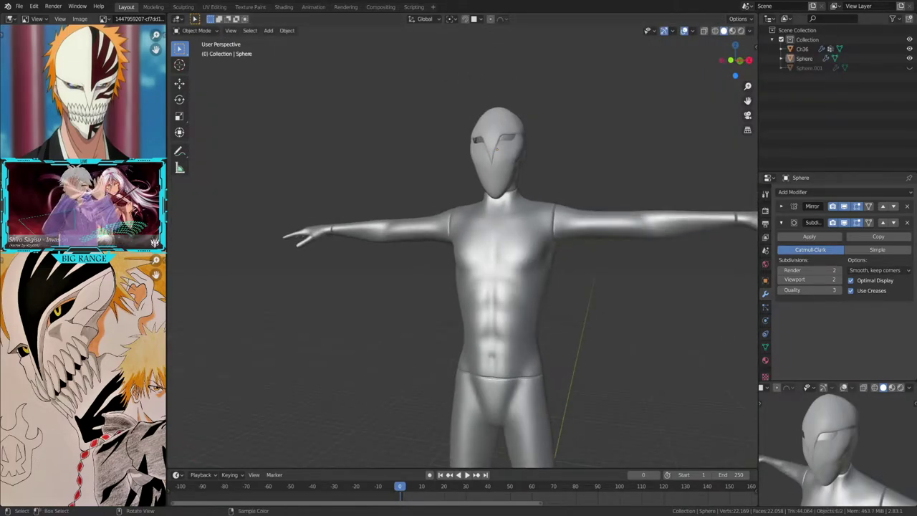
# Step: Add a cube in front of the figure and enter Edit Mode
pyautogui.moveTo(334, 382); pyautogui.dragTo(420, 358, button='middle')
pyautogui.hotkey('shift', 'a')
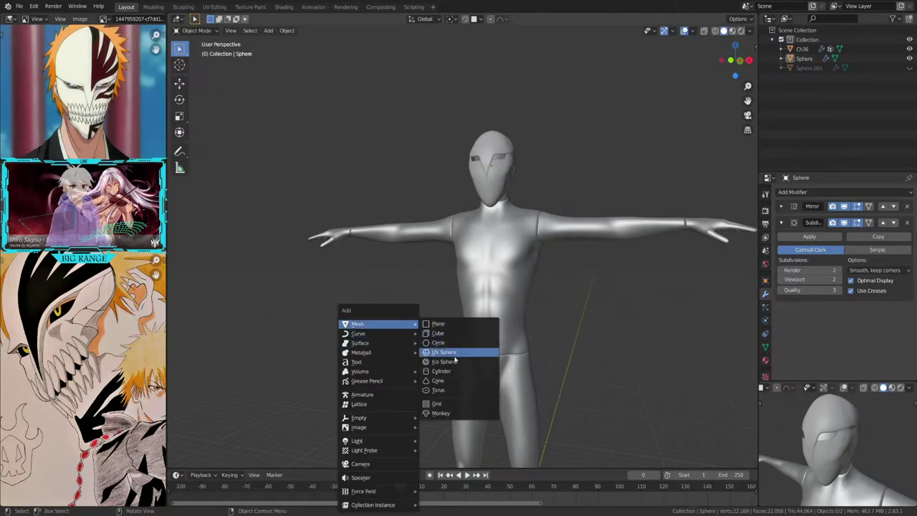
pyautogui.click(440, 333)
pyautogui.scroll(5, 475, 346)
pyautogui.press('Tab')
# Step: Loop-cut the cube's middle and stretch its top upward along Z into a tall box
pyautogui.hotkey('ctrl', 'r')
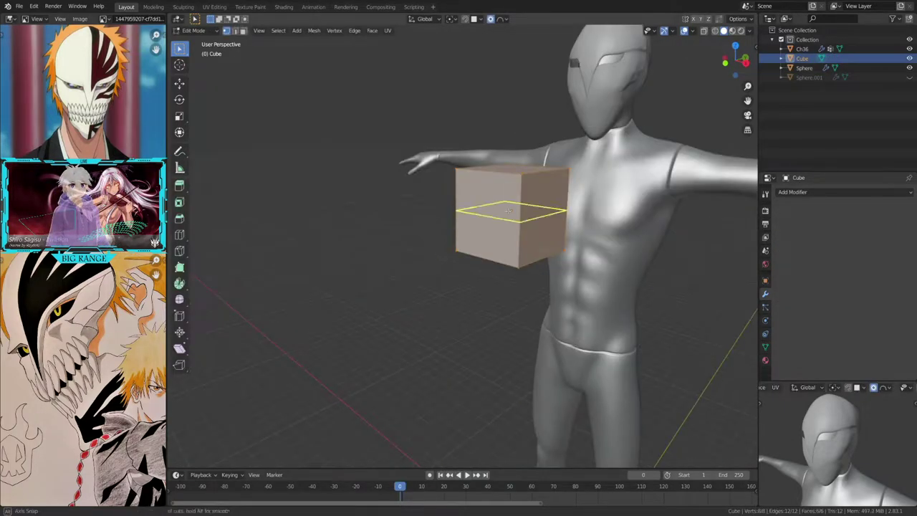
pyautogui.click(520, 215)
pyautogui.moveTo(546, 223)
pyautogui.mouseDown(button='middle')
pyautogui.moveTo(520, 220)
pyautogui.moveTo(525, 233)
pyautogui.moveTo(566, 237)
pyautogui.mouseUp(button='middle')
pyautogui.click(525, 233)
pyautogui.press('g')
pyautogui.press('z')
pyautogui.click(562, 157)
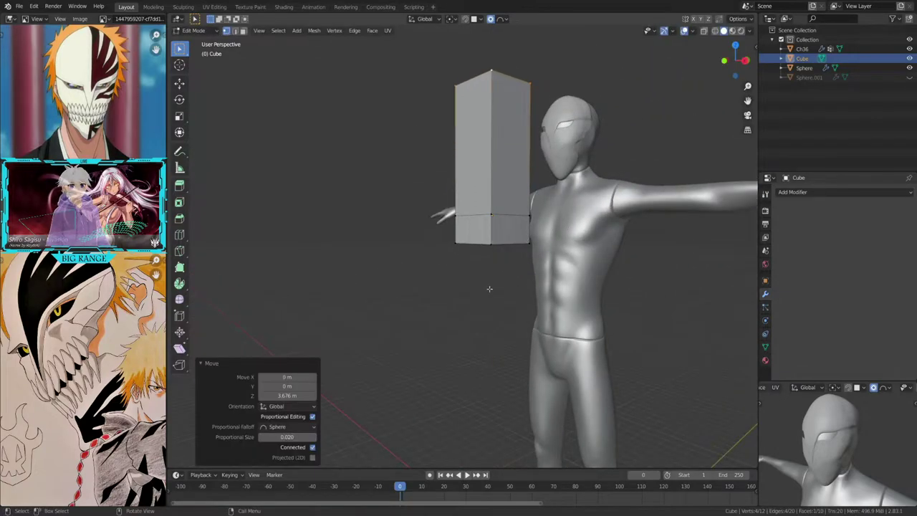
# Step: Add a Subdivision Surface modifier and another edge loop to the tall box
pyautogui.click(803, 193)
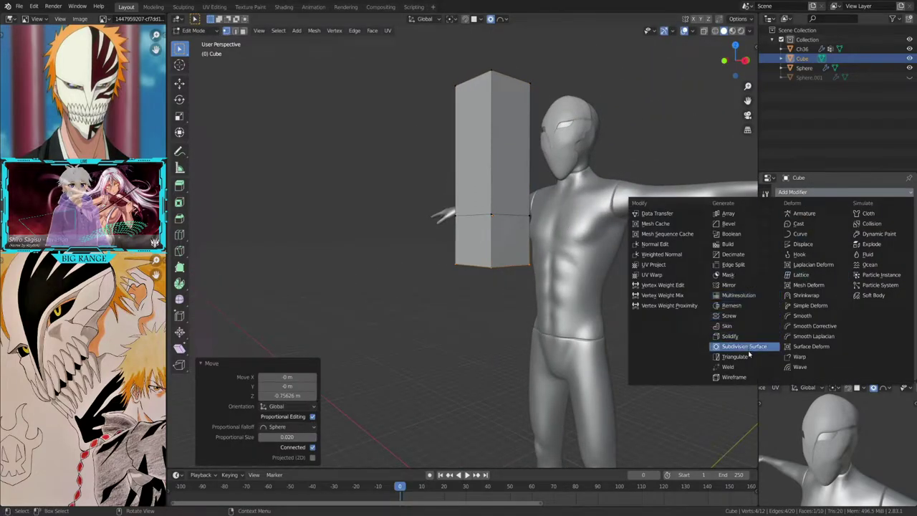
pyautogui.click(747, 350)
pyautogui.scroll(-3, 501, 225)
pyautogui.hotkey('ctrl', 'r')
pyautogui.click(502, 225)
pyautogui.rightClick(502, 225)
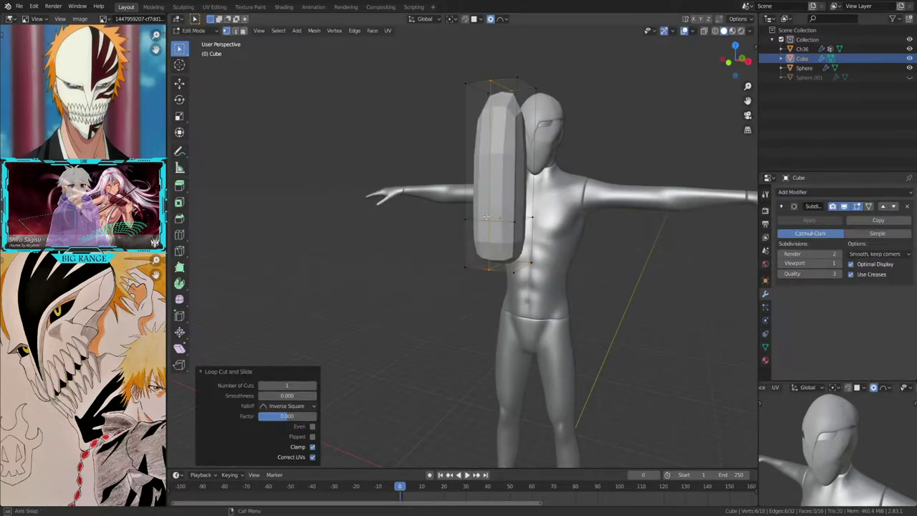
pyautogui.scroll(3, 502, 225)
# Step: In wireframe front view, scale the box's bottom and top vertices down to points
pyautogui.moveTo(501, 225); pyautogui.dragTo(401, 237, button='middle')
pyautogui.hotkey('shift', 'z')
pyautogui.moveTo(435, 246); pyautogui.dragTo(563, 287)
pyautogui.press('s')
pyautogui.click(417, 74)
pyautogui.moveTo(418, 75); pyautogui.dragTo(558, 101)
pyautogui.press('s')
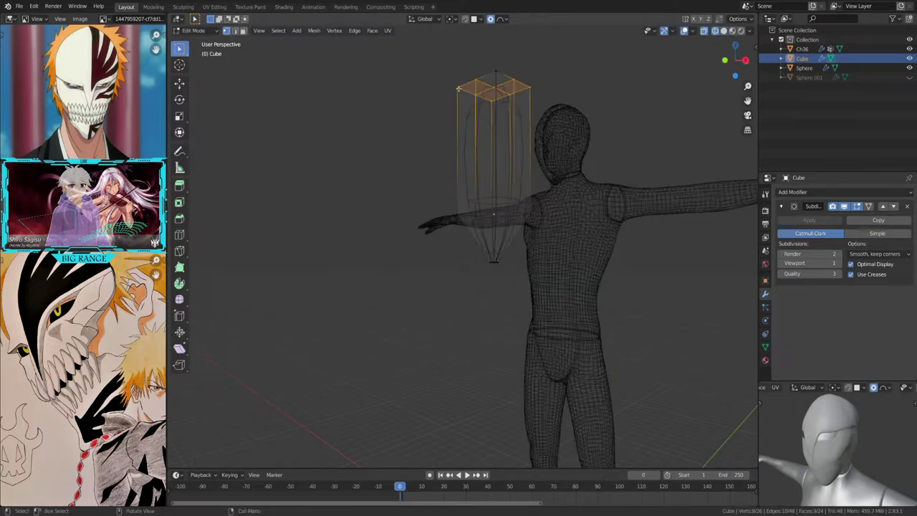
pyautogui.click(494, 143)
pyautogui.hotkey('shift', 'z')
# Step: Slide the middle edge loop along the spike and flatten the spike along Y
pyautogui.keyDown('alt'); pyautogui.click(494, 212); pyautogui.keyUp('alt')
pyautogui.press('g')
pyautogui.press('g')
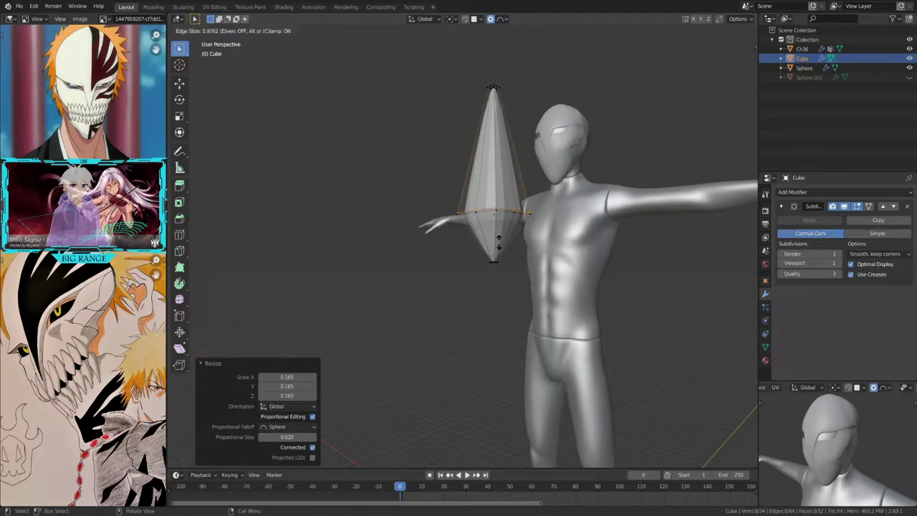
pyautogui.click(499, 242)
pyautogui.moveTo(499, 242); pyautogui.dragTo(501, 230, button='middle')
pyautogui.press('s')
pyautogui.press('y')
pyautogui.click(502, 226)
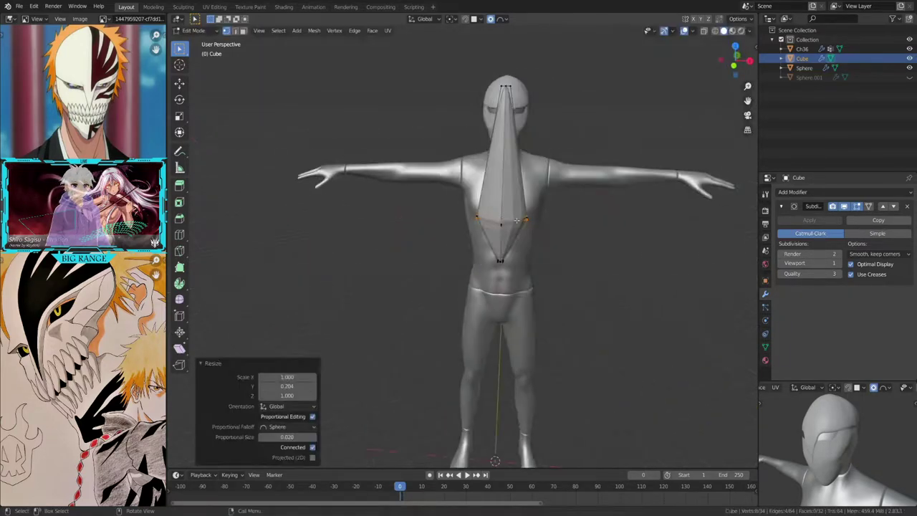
# Step: Add and slide an edge loop near the spike's lower end, then return to Object Mode
pyautogui.press('g')
pyautogui.press('g')
pyautogui.click(502, 222)
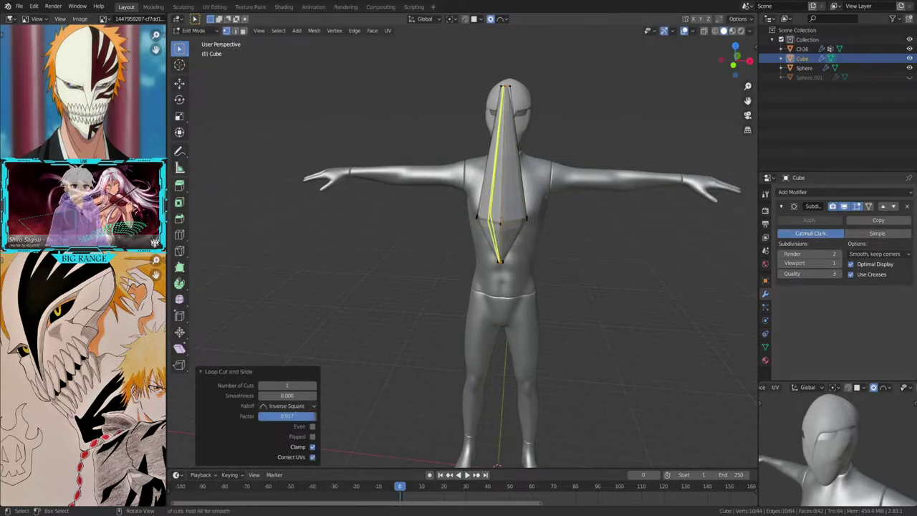
pyautogui.press('g')
pyautogui.press('g')
pyautogui.click(501, 222)
pyautogui.press('Tab')
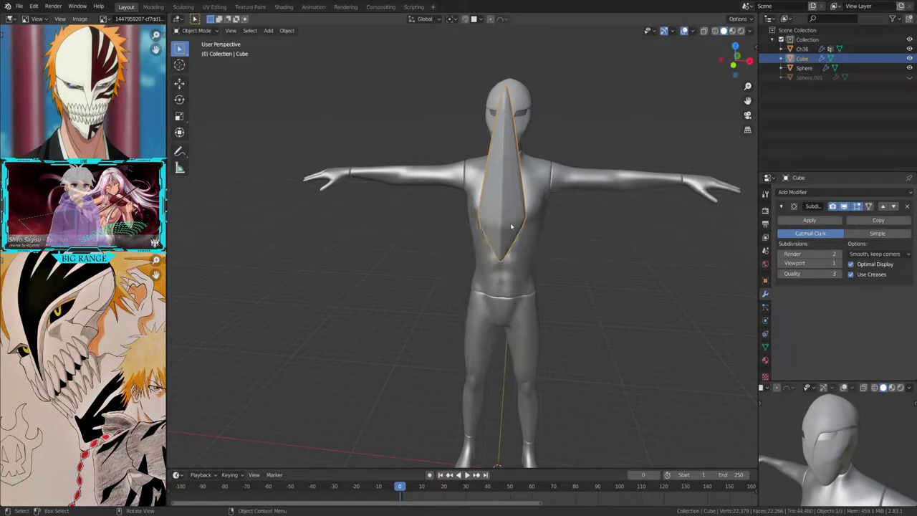
# Step: Add an edge loop along the spike and select one of its vertical edges
pyautogui.moveTo(502, 222)
pyautogui.mouseDown(button='middle')
pyautogui.moveTo(524, 228)
pyautogui.moveTo(518, 348)
pyautogui.mouseUp(button='middle')
pyautogui.scroll(3, 499, 226)
pyautogui.press('Tab')
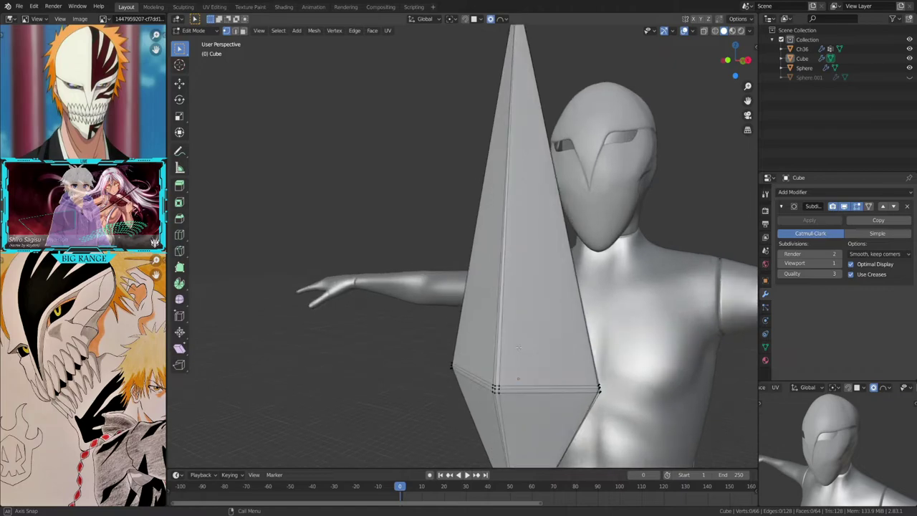
pyautogui.click(542, 396)
pyautogui.rightClick(542, 396)
pyautogui.moveTo(477, 390); pyautogui.dragTo(537, 397, button='middle')
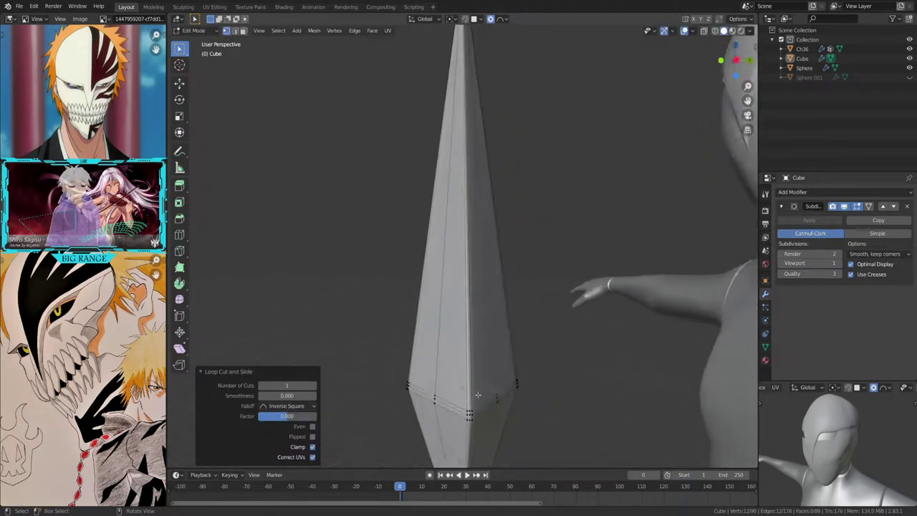
pyautogui.click(551, 433)
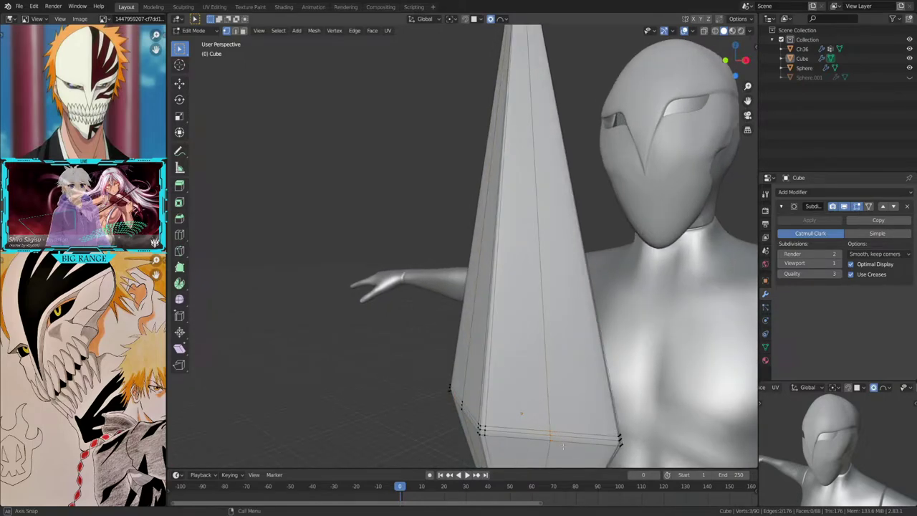
pyautogui.moveTo(563, 446); pyautogui.dragTo(472, 389, button='middle')
# Step: Scale the selection along Y to thin the spike into a slender diamond, then exit Edit Mode
pyautogui.hotkey('shift', 'z')
pyautogui.press('z')
pyautogui.click(588, 430)
pyautogui.moveTo(588, 430); pyautogui.dragTo(548, 426, button='middle')
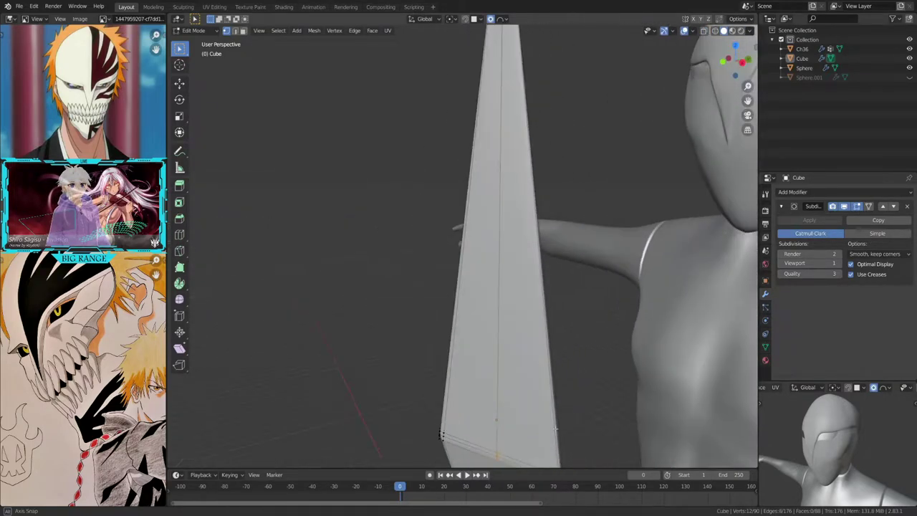
pyautogui.press('s')
pyautogui.press('y')
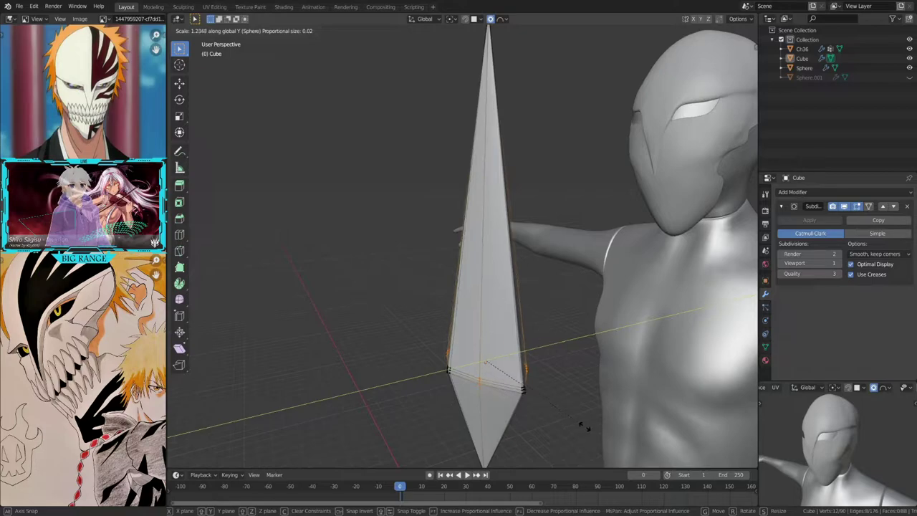
pyautogui.click(584, 426)
pyautogui.press('Tab')
pyautogui.moveTo(584, 426); pyautogui.dragTo(693, 402, button='middle')
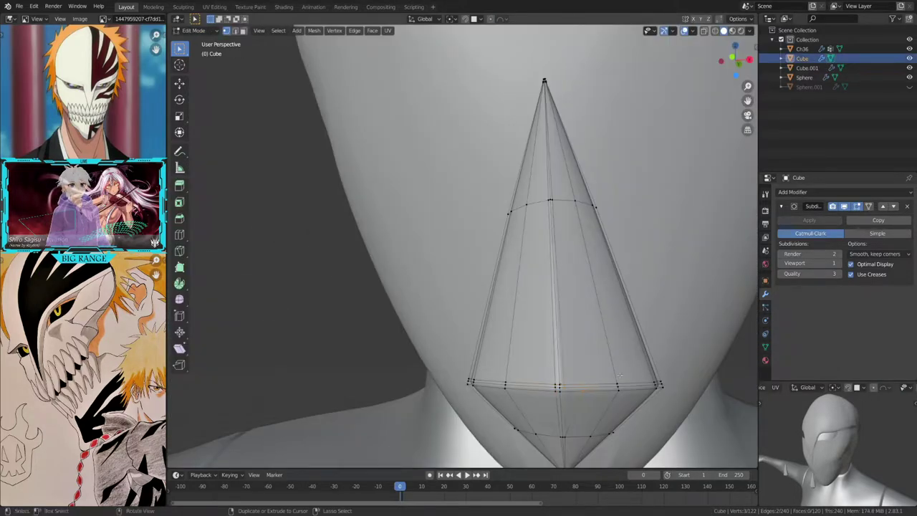
# Step: Edge-slide four loops along the spike to round it into a tooth shape
pyautogui.moveTo(619, 375); pyautogui.dragTo(593, 378, button='middle')
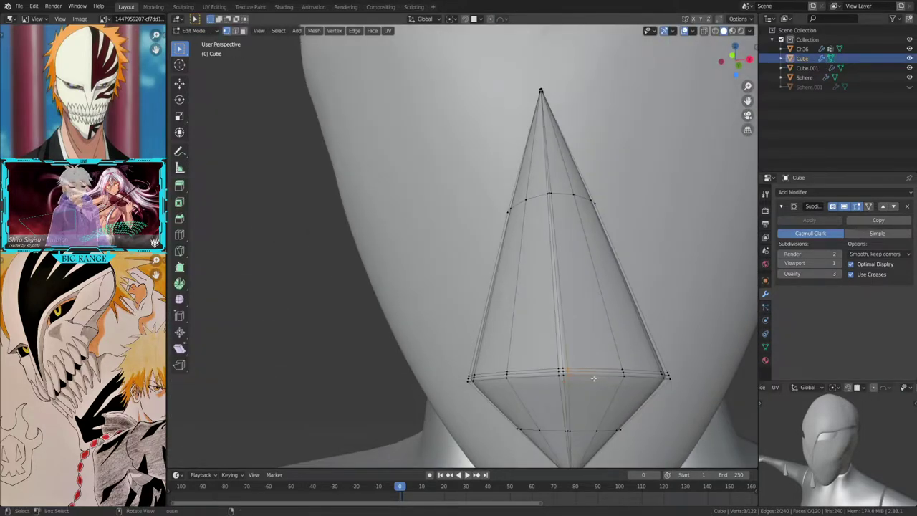
pyautogui.press('g')
pyautogui.click(595, 386)
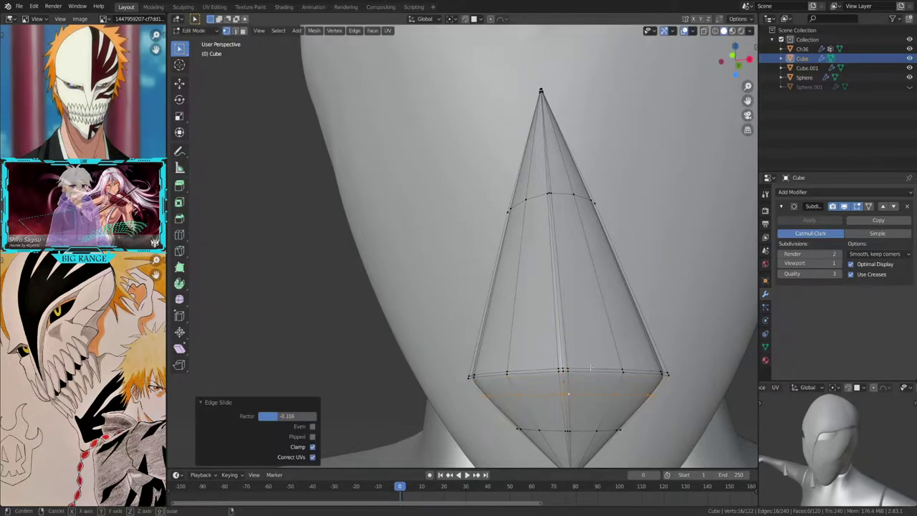
pyautogui.press('g')
pyautogui.press('g')
pyautogui.click(596, 356)
pyautogui.press('Tab')
pyautogui.scroll(-3, 585, 391)
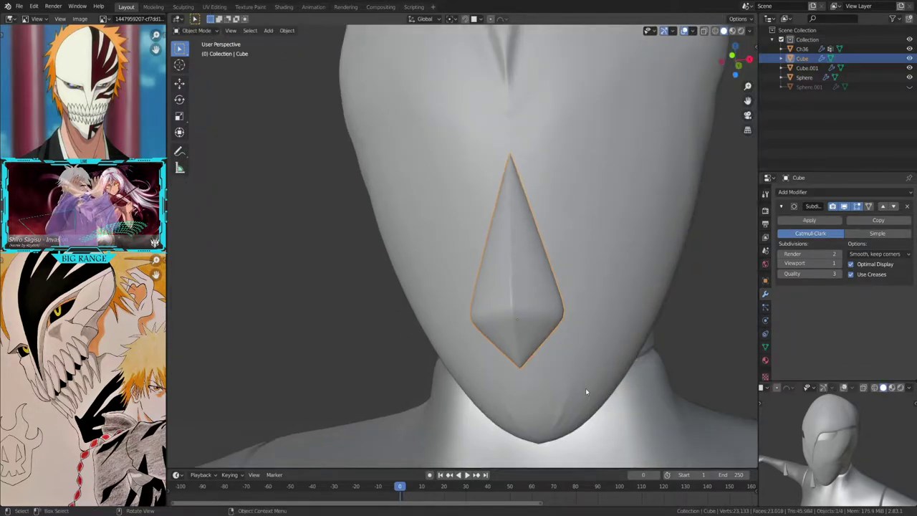
pyautogui.press('Tab')
pyautogui.scroll(3, 600, 395)
pyautogui.press('g')
pyautogui.press('g')
pyautogui.click(487, 327)
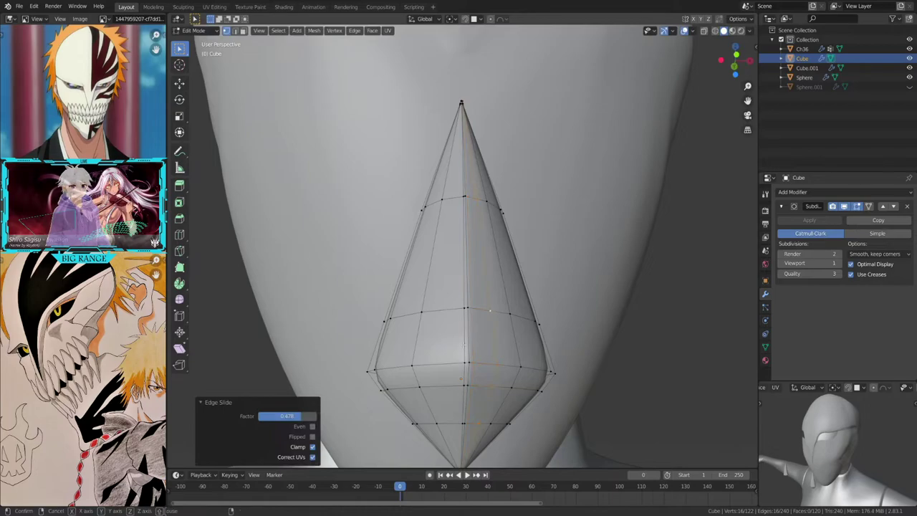
pyautogui.press('g')
pyautogui.press('g')
pyautogui.click(451, 346)
pyautogui.press('Tab')
pyautogui.scroll(-3, 452, 347)
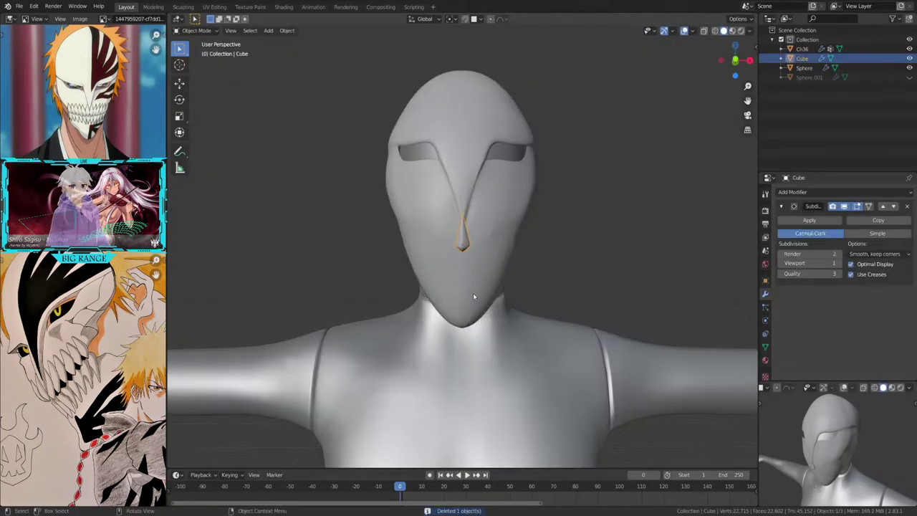
# Step: Move and rotate the spike so it sits against the mask below the nose
pyautogui.click(464, 247)
pyautogui.press('g')
pyautogui.press('x')
pyautogui.click(351, 251)
pyautogui.click(465, 240)
pyautogui.scroll(4, 476, 263)
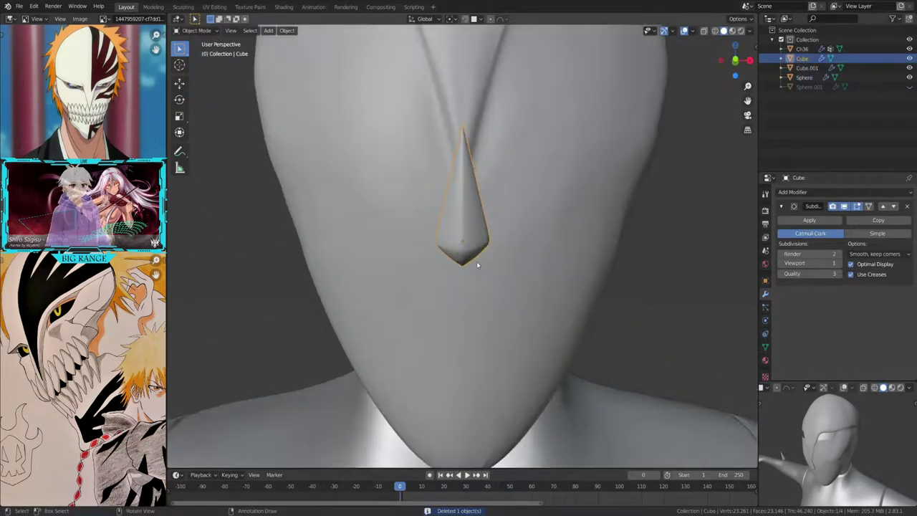
pyautogui.moveTo(477, 261)
pyautogui.mouseDown(button='middle')
pyautogui.moveTo(424, 276)
pyautogui.moveTo(483, 273)
pyautogui.moveTo(458, 258)
pyautogui.moveTo(496, 192)
pyautogui.moveTo(526, 230)
pyautogui.moveTo(523, 172)
pyautogui.mouseUp(button='middle')
pyautogui.press('g')
pyautogui.click(452, 251)
pyautogui.press('r')
pyautogui.press('g')
pyautogui.press('y')
pyautogui.click(524, 202)
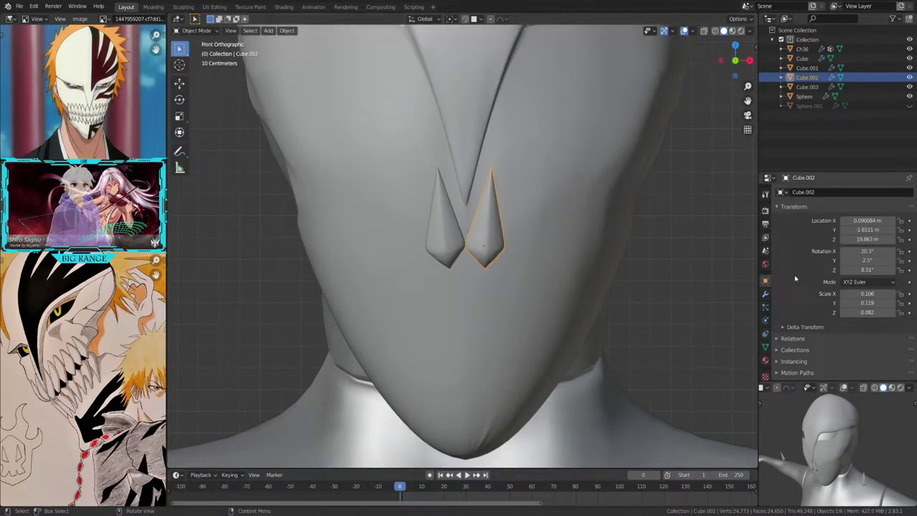
# Step: Add a Mirror modifier to the spike and hide the redundant left copy
pyautogui.click(766, 294)
pyautogui.click(818, 195)
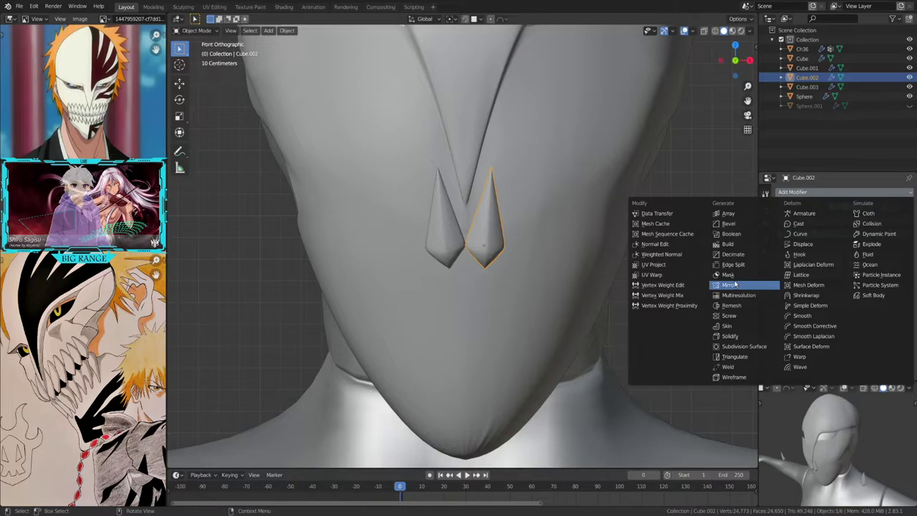
pyautogui.click(734, 286)
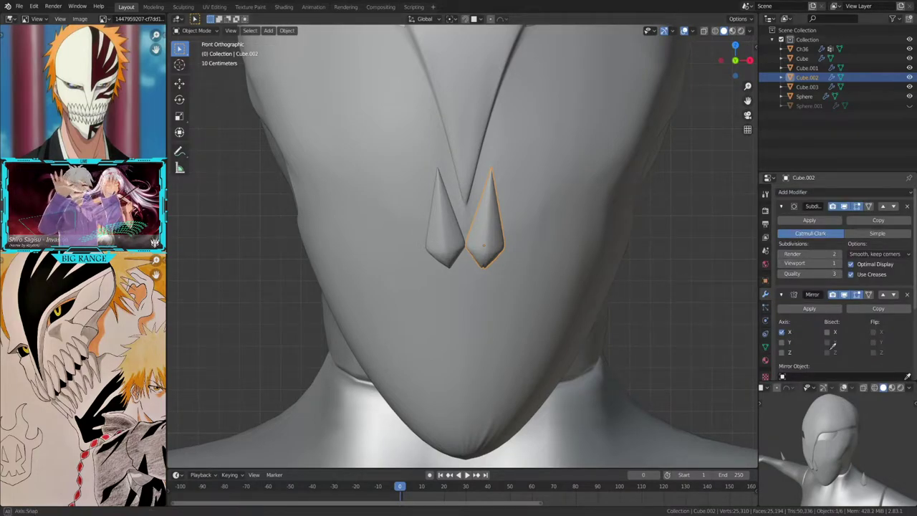
pyautogui.click(440, 205)
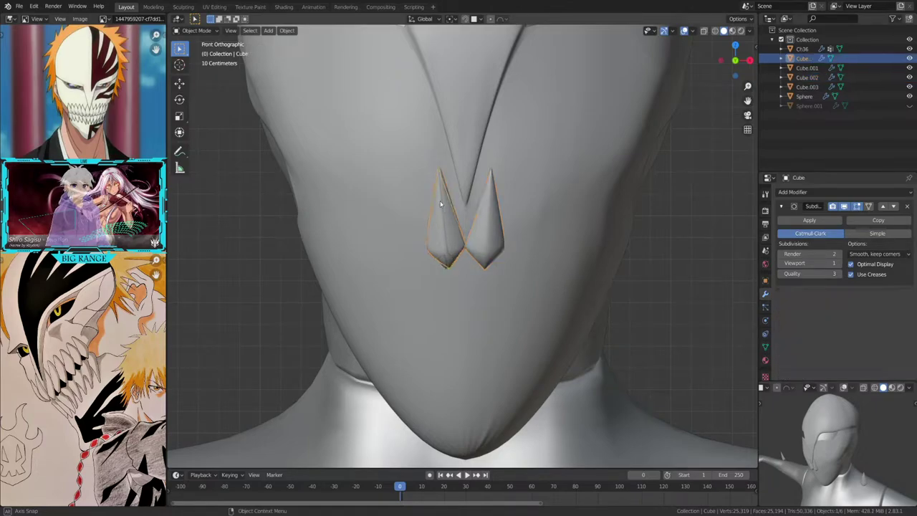
pyautogui.press('h')
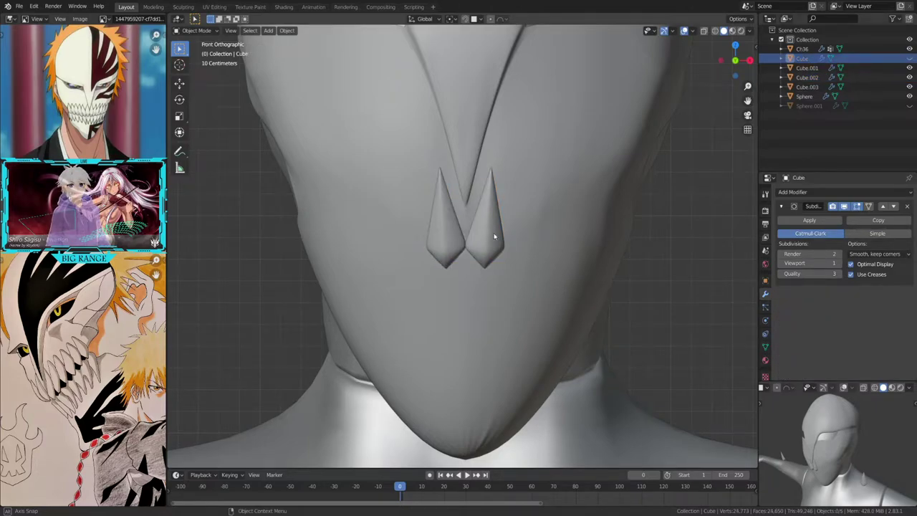
# Step: Duplicate the mirrored spike pair and place the copy beside it along X
pyautogui.moveTo(493, 241); pyautogui.dragTo(674, 258, button='middle')
pyautogui.scroll(3, 673, 258)
pyautogui.click(473, 280)
pyautogui.hotkey('shift', 'd')
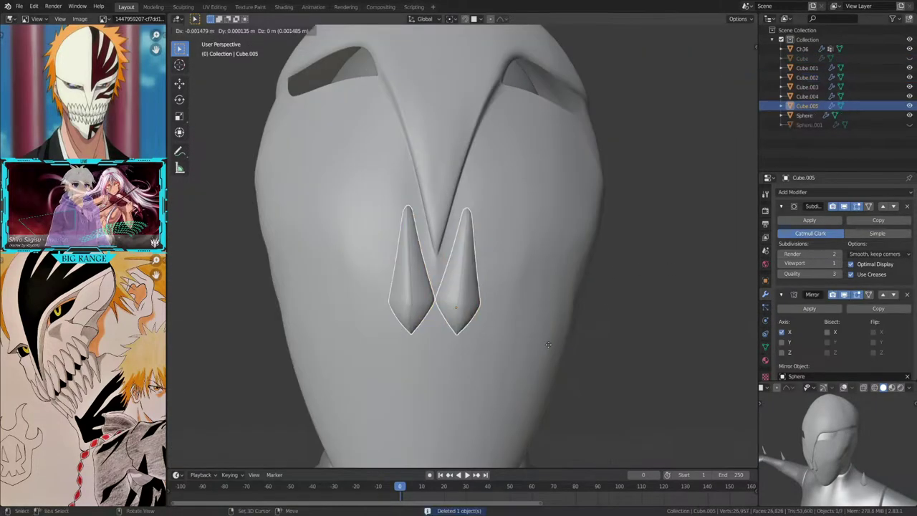
pyautogui.press('x')
pyautogui.click(599, 345)
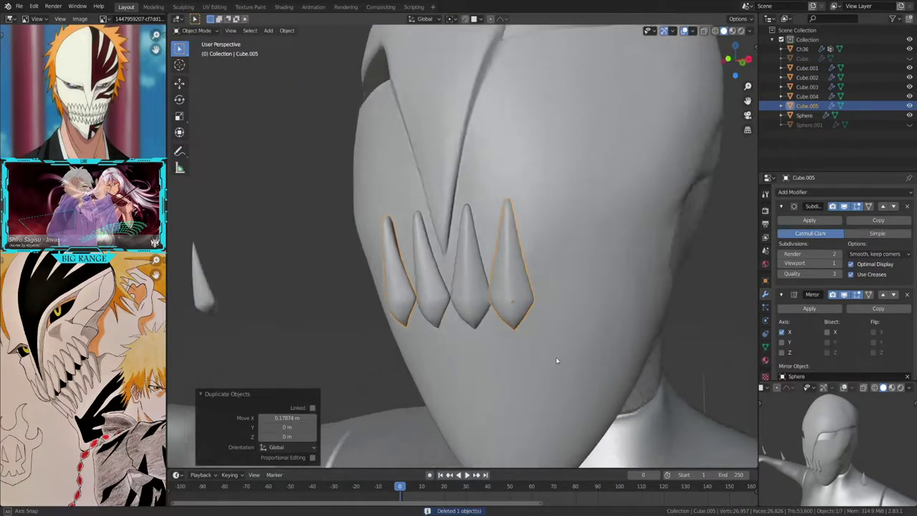
pyautogui.moveTo(556, 356)
pyautogui.mouseDown(button='middle')
pyautogui.moveTo(576, 362)
pyautogui.moveTo(503, 365)
pyautogui.mouseUp(button='middle')
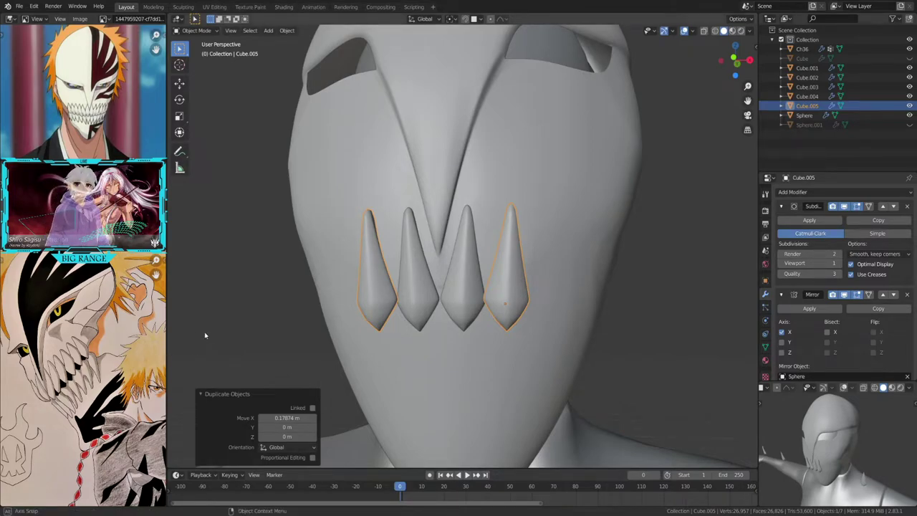
# Step: Duplicate the outer pair, shift it along Y and rotate it around the face
pyautogui.moveTo(205, 335); pyautogui.dragTo(549, 416, button='middle')
pyautogui.hotkey('shift', 'd')
pyautogui.click(592, 280)
pyautogui.press('g')
pyautogui.press('y')
pyautogui.press('r')
pyautogui.press('z')
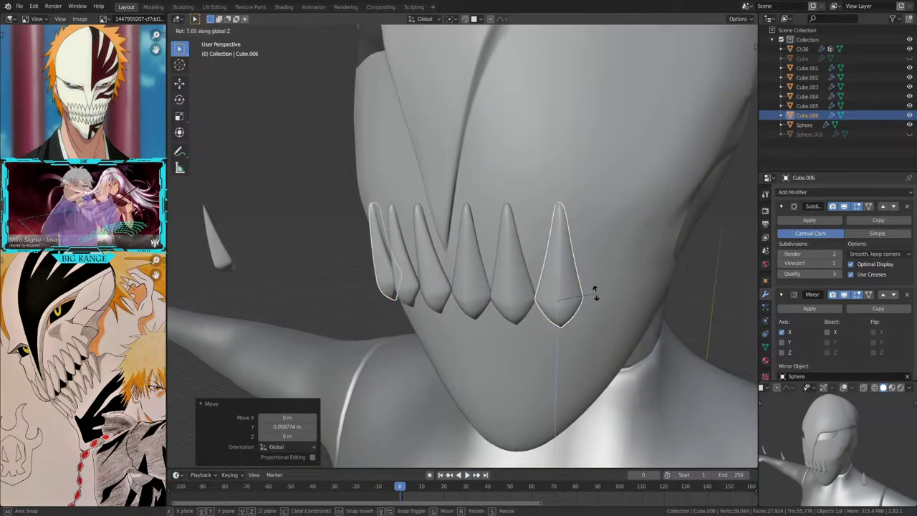
pyautogui.click(594, 293)
# Step: Move the inner tooth pair along Z to adjust its height on the mask
pyautogui.click(533, 272)
pyautogui.press('g')
pyautogui.press('z')
pyautogui.moveTo(595, 293)
pyautogui.mouseDown(button='middle')
pyautogui.moveTo(534, 272)
pyautogui.moveTo(528, 358)
pyautogui.moveTo(420, 361)
pyautogui.moveTo(504, 334)
pyautogui.moveTo(394, 348)
pyautogui.moveTo(442, 346)
pyautogui.moveTo(428, 346)
pyautogui.mouseUp(button='middle')
pyautogui.click(542, 270)
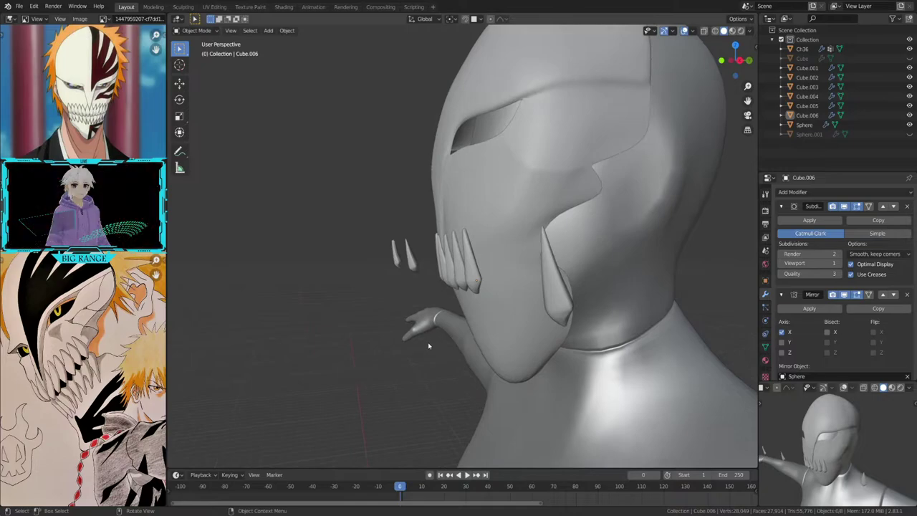
# Step: Enter Edit Mode on the mask and box-select the jaw faces in front wireframe view
pyautogui.click(528, 268)
pyautogui.press('Tab')
pyautogui.moveTo(528, 268); pyautogui.dragTo(458, 316, button='middle')
pyautogui.hotkey('ctrl', 'r')
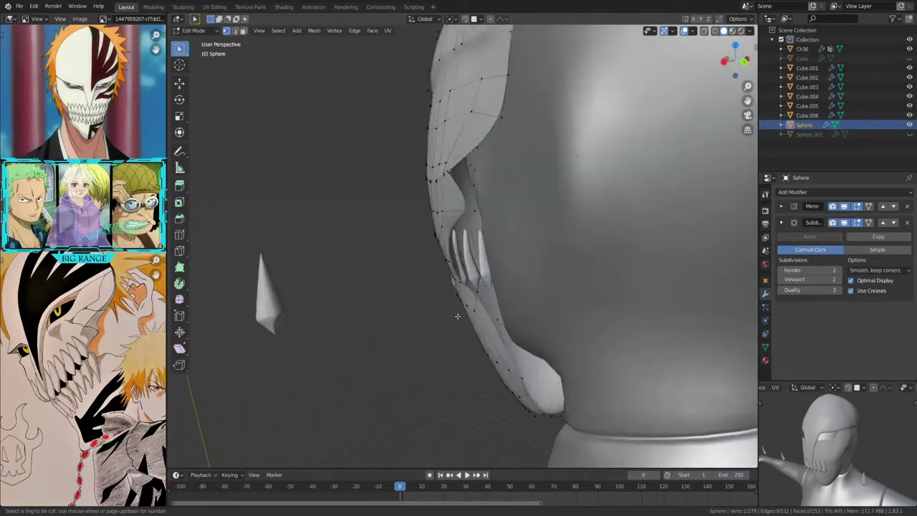
pyautogui.press('Escape')
pyautogui.hotkey('shift', 'z')
pyautogui.press('KP_1')
pyautogui.moveTo(327, 236); pyautogui.dragTo(585, 405)
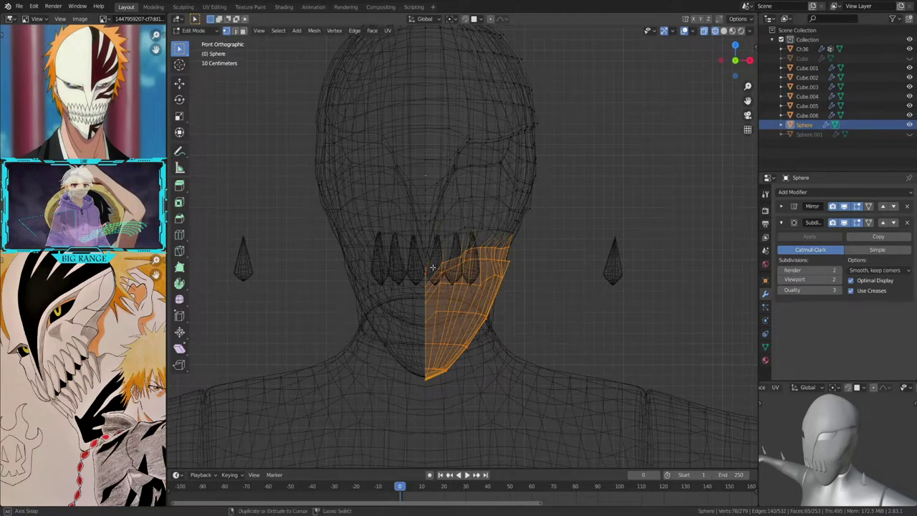
# Step: Scale the jaw faces narrower along X and grab them with proportional editing
pyautogui.hotkey('shift', 'z')
pyautogui.moveTo(433, 267); pyautogui.dragTo(501, 301, button='middle')
pyautogui.press('s')
pyautogui.press('x')
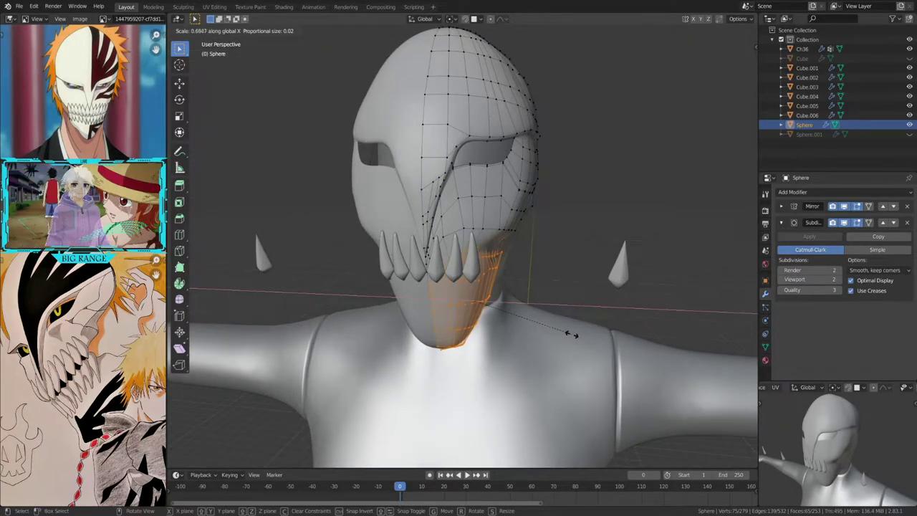
pyautogui.click(561, 334)
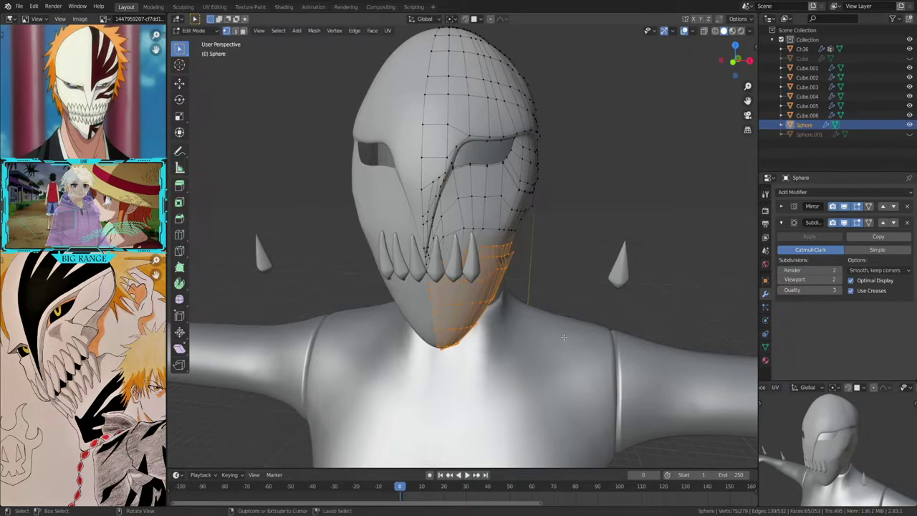
pyautogui.hotkey('shift', 'z')
pyautogui.hotkey('shift', 'z')
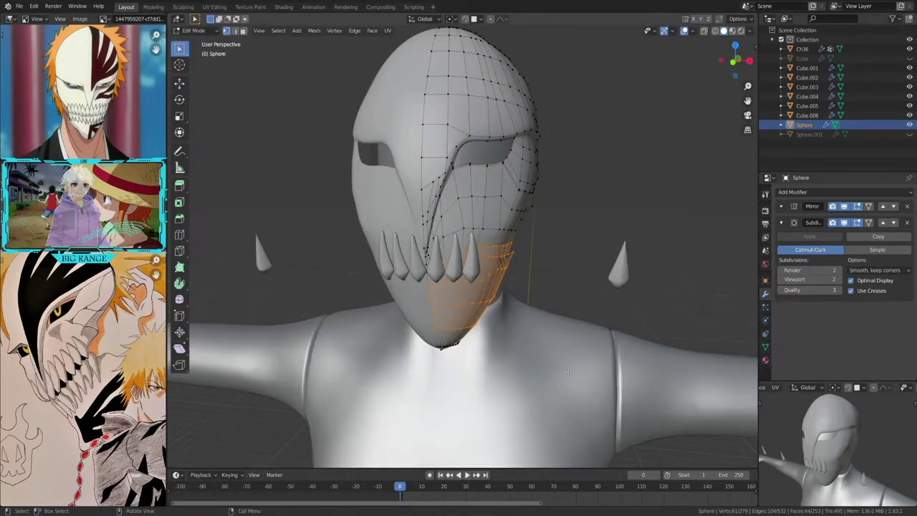
pyautogui.press('g')
pyautogui.click(582, 365)
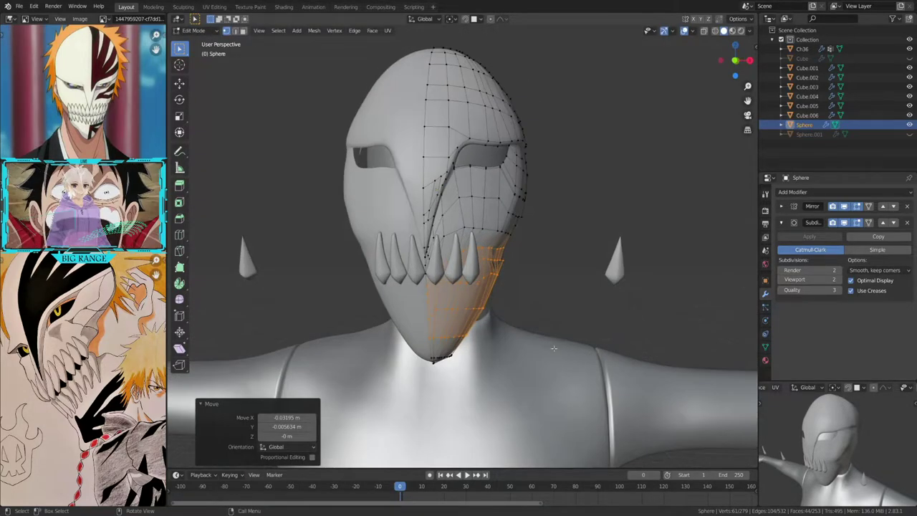
# Step: Return to solid shading and narrow the jaw along X once more
pyautogui.hotkey('shift', 'z')
pyautogui.press('z')
pyautogui.click(491, 351)
pyautogui.press('s')
pyautogui.press('x')
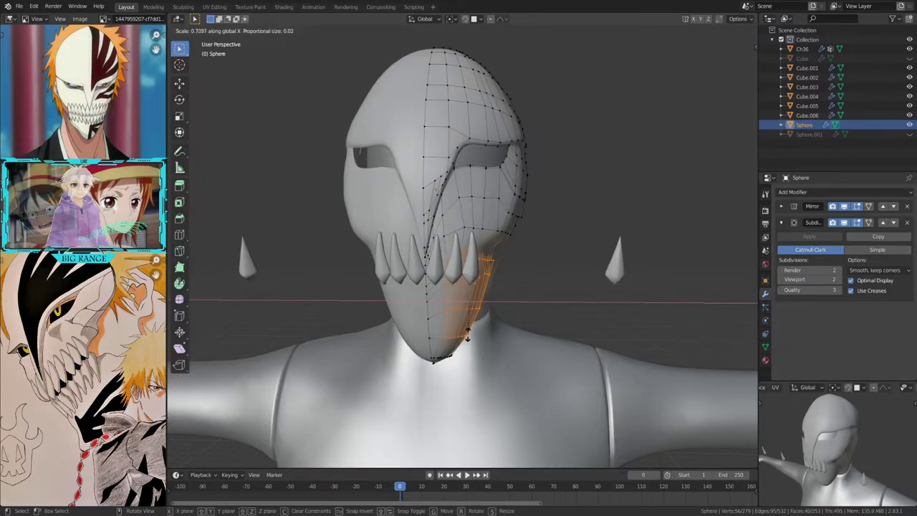
pyautogui.click(467, 335)
pyautogui.moveTo(467, 335); pyautogui.dragTo(404, 342, button='middle')
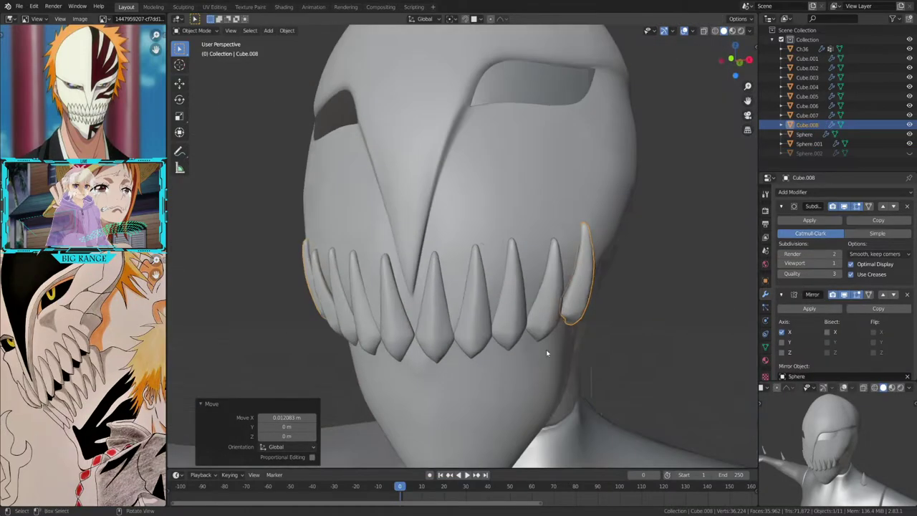
# Step: Save the file, then duplicate an outer tooth and tilt it around Y
pyautogui.moveTo(547, 352)
pyautogui.mouseDown(button='middle')
pyautogui.moveTo(660, 363)
pyautogui.moveTo(511, 286)
pyautogui.moveTo(603, 308)
pyautogui.moveTo(498, 283)
pyautogui.mouseUp(button='middle')
pyautogui.hotkey('alt', 'a')
pyautogui.hotkey('ctrl', 's')
pyautogui.click(505, 290)
pyautogui.hotkey('shift', 'd')
pyautogui.press('z')
pyautogui.click(509, 294)
pyautogui.press('r')
pyautogui.press('y')
pyautogui.click(524, 292)
# Step: Rotate the copied tooth around X and select its base loop in Edit Mode
pyautogui.press('r')
pyautogui.press('x')
pyautogui.click(515, 287)
pyautogui.press('Tab')
pyautogui.keyDown('alt'); pyautogui.click(502, 308); pyautogui.keyUp('alt')
pyautogui.press('Tab')
# Step: Save again, then copy the central tooth pair below the upper row and flip it
pyautogui.click(499, 282)
pyautogui.hotkey('ctrl', 's')
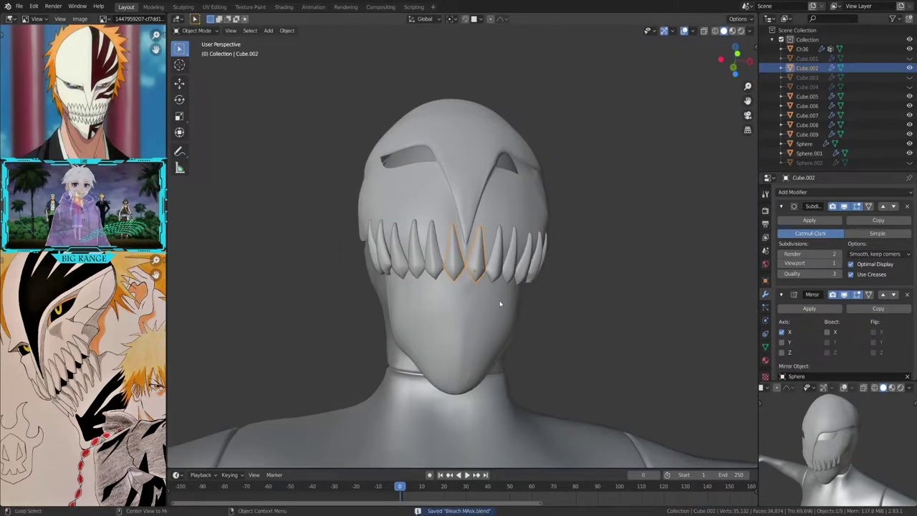
pyautogui.hotkey('shift', 'd')
pyautogui.click(500, 329)
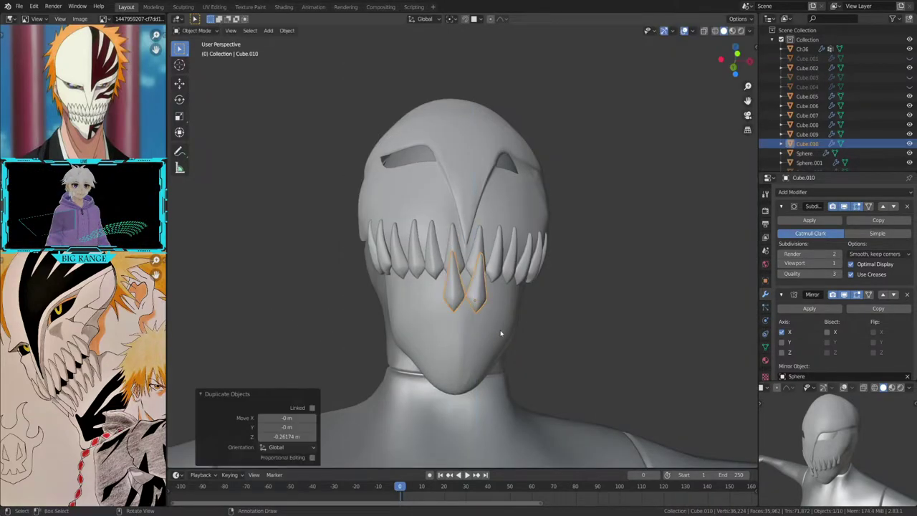
pyautogui.press('r')
pyautogui.click(500, 329)
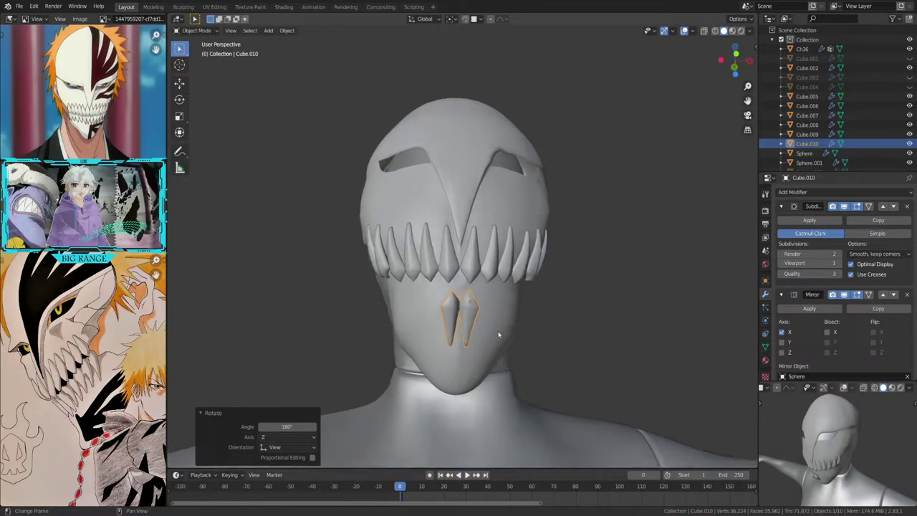
pyautogui.press('KP_1')
pyautogui.scroll(5, 701, 79)
# Step: Set viewport shading to Solid with per-object colours
pyautogui.click(750, 31)
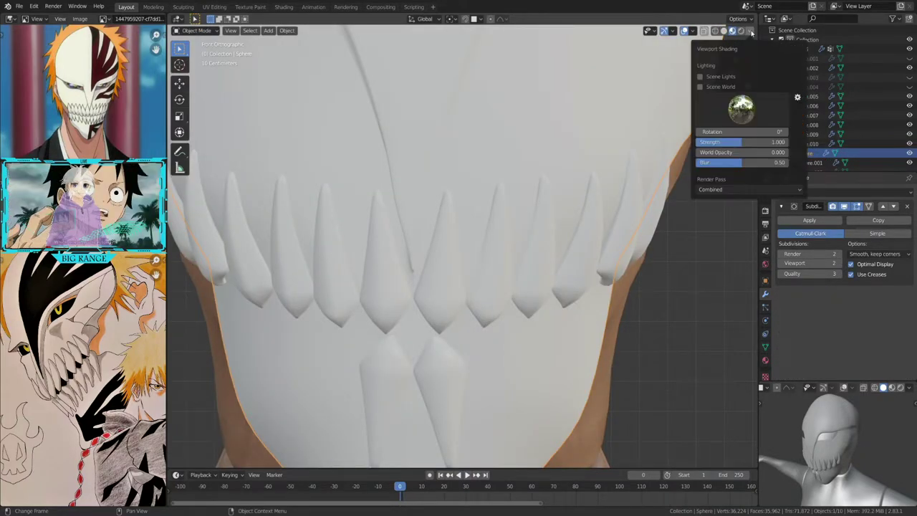
pyautogui.click(723, 31)
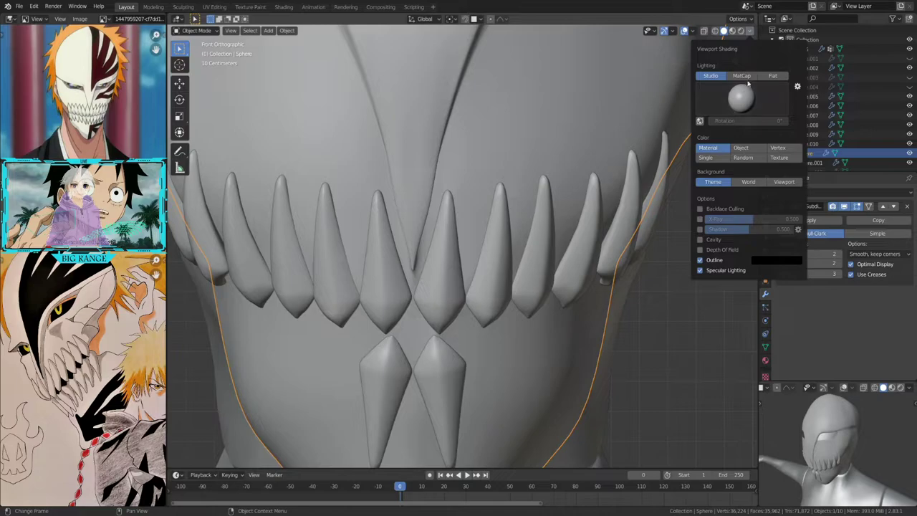
pyautogui.click(740, 148)
# Step: Tilt the lower teeth on X and delete their Mirror modifier
pyautogui.moveTo(644, 287); pyautogui.dragTo(507, 326, button='middle')
pyautogui.scroll(3, 515, 328)
pyautogui.click(515, 327)
pyautogui.press('r')
pyautogui.press('x')
pyautogui.click(515, 327)
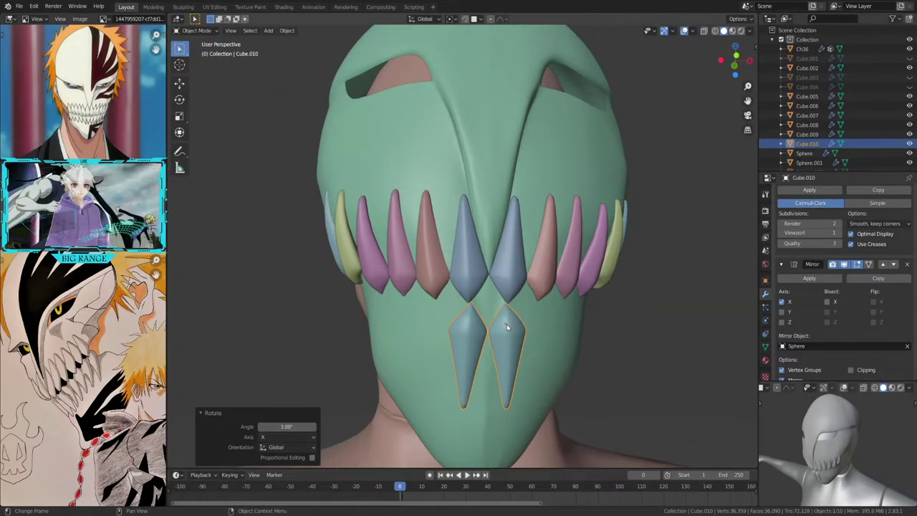
pyautogui.click(765, 281)
pyautogui.click(766, 293)
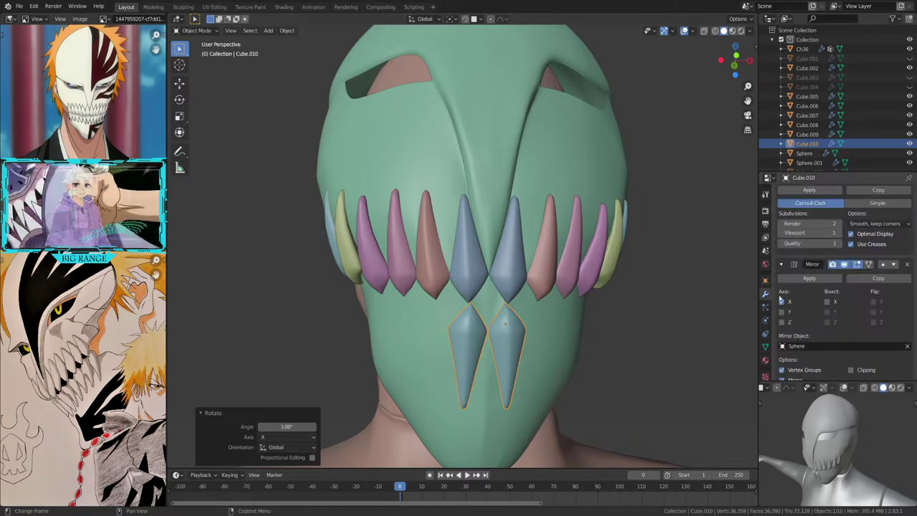
pyautogui.click(906, 265)
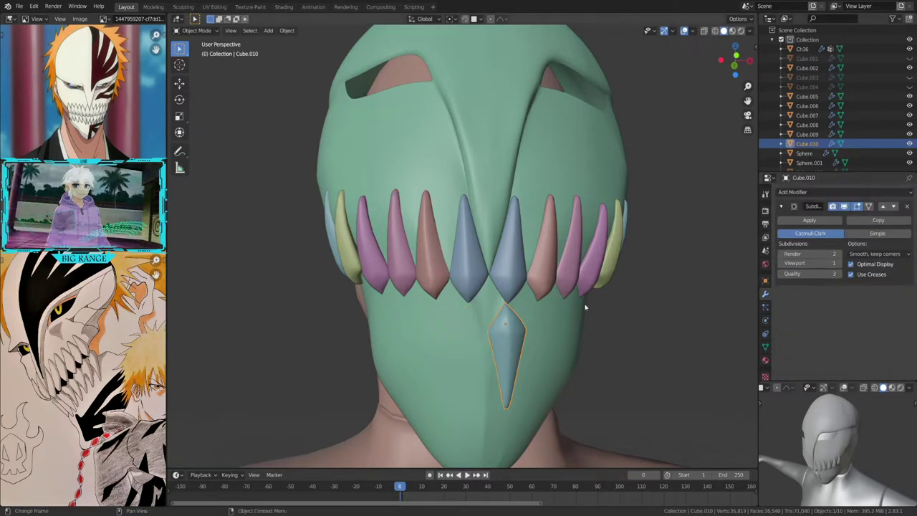
# Step: Move the single lower tooth along X, Z and Y to centre it beneath the upper fangs
pyautogui.press('g')
pyautogui.press('x')
pyautogui.click(503, 329)
pyautogui.press('g')
pyautogui.press('z')
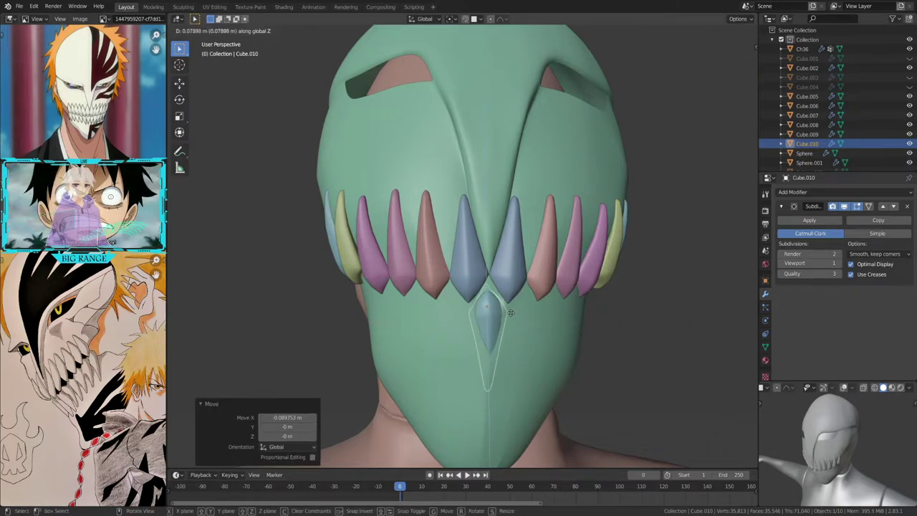
pyautogui.click(511, 312)
pyautogui.press('g')
pyautogui.press('y')
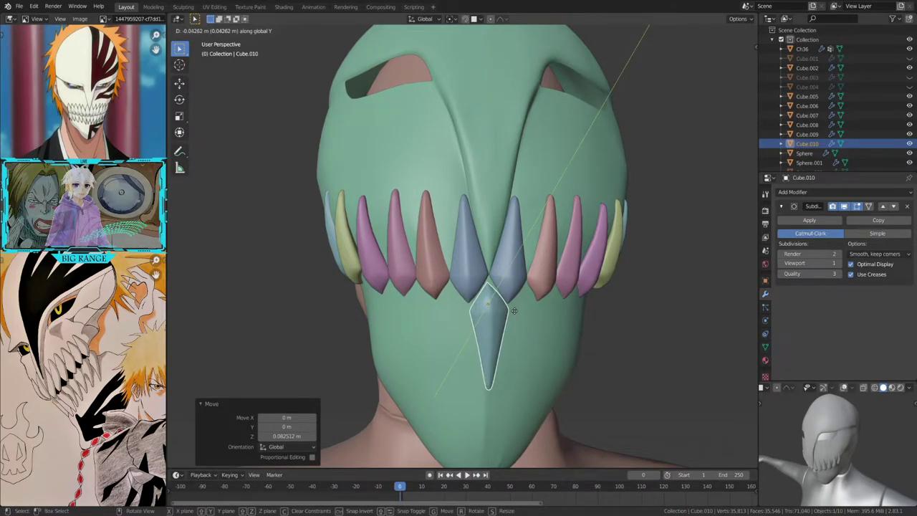
# Step: Confirm the tooth's depth adjustment and select the mask piece for mesh editing
pyautogui.click(513, 311)
pyautogui.moveTo(513, 311); pyautogui.dragTo(404, 381, button='middle')
pyautogui.moveTo(511, 354)
pyautogui.keyDown('shift'); pyautogui.mouseDown(button='middle')
pyautogui.moveTo(588, 311)
pyautogui.moveTo(587, 291)
pyautogui.mouseUp(button='middle'); pyautogui.keyUp('shift')
pyautogui.scroll(-2, 420, 296)
pyautogui.moveTo(420, 297); pyautogui.dragTo(452, 242, button='middle')
pyautogui.scroll(2, 452, 242)
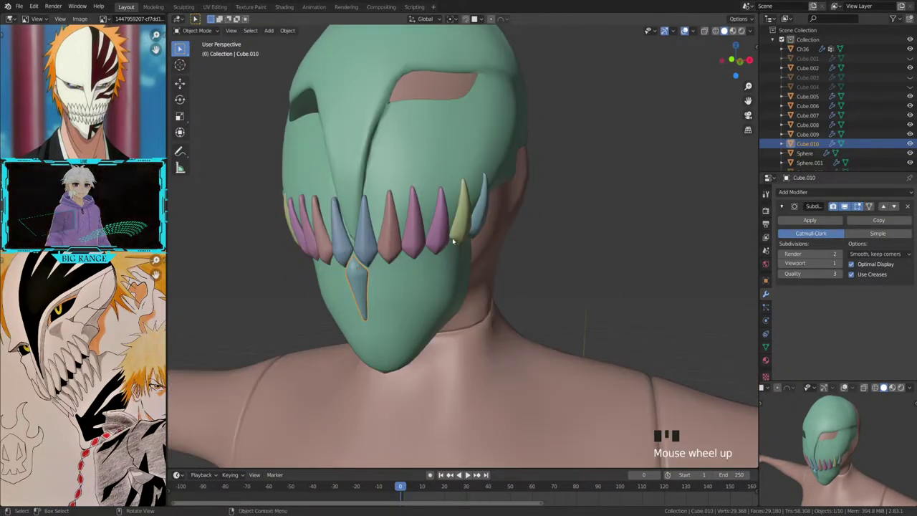
pyautogui.click(308, 260)
pyautogui.moveTo(308, 260); pyautogui.dragTo(466, 303, button='middle')
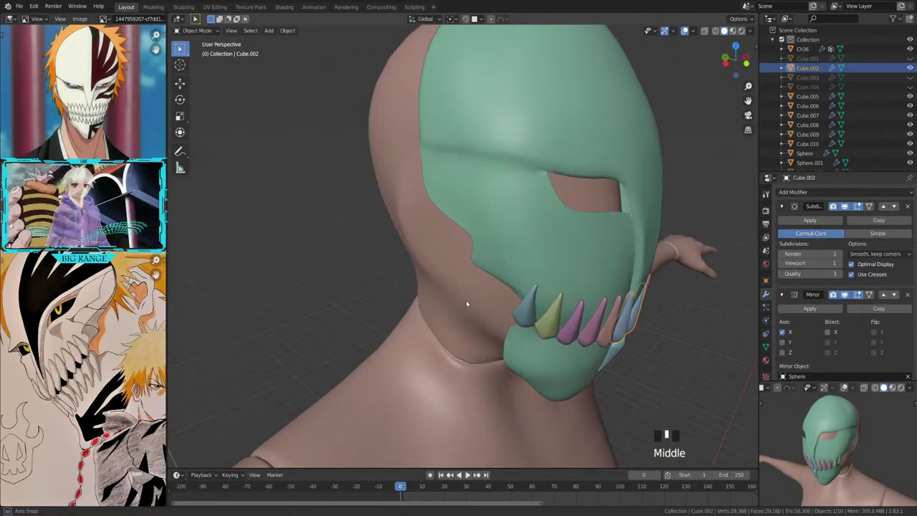
pyautogui.press('Tab')
# Step: Duplicate the centred lower tooth and mirror it across the mask's centre with a Mirror modifier
pyautogui.hotkey('shift', 'd')
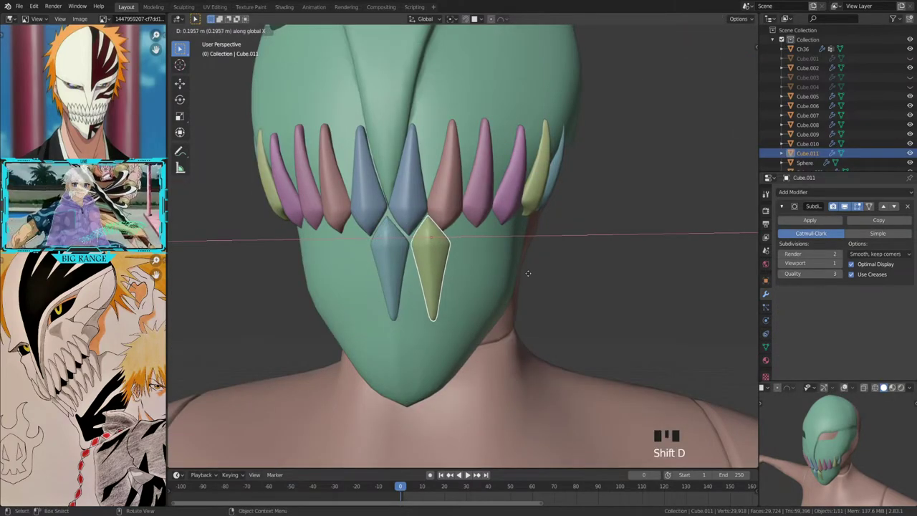
pyautogui.click(883, 263)
pyautogui.click(805, 192)
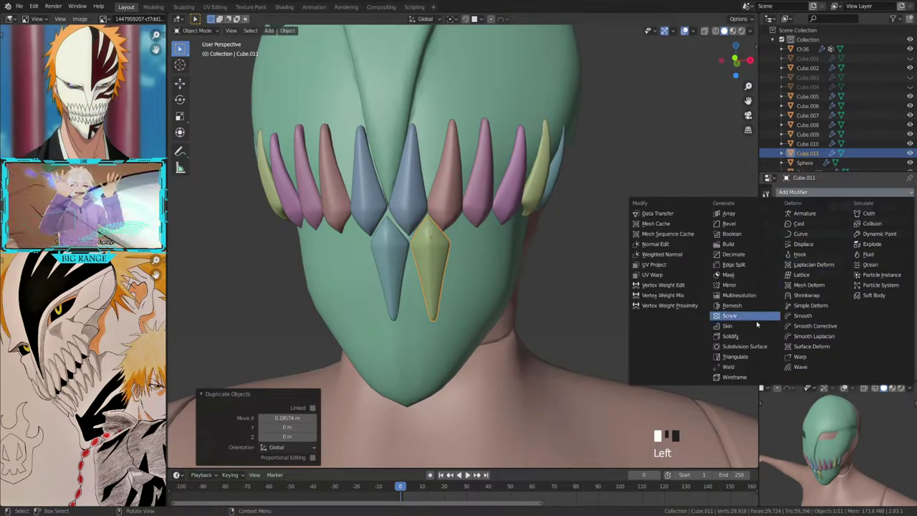
pyautogui.click(739, 285)
pyautogui.scroll(2, 588, 322)
pyautogui.scroll(-3, 908, 317)
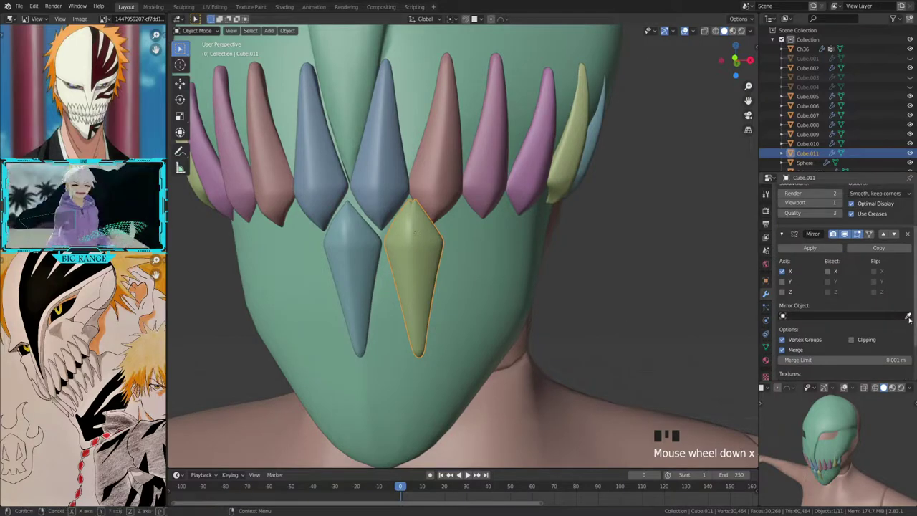
pyautogui.click(490, 307)
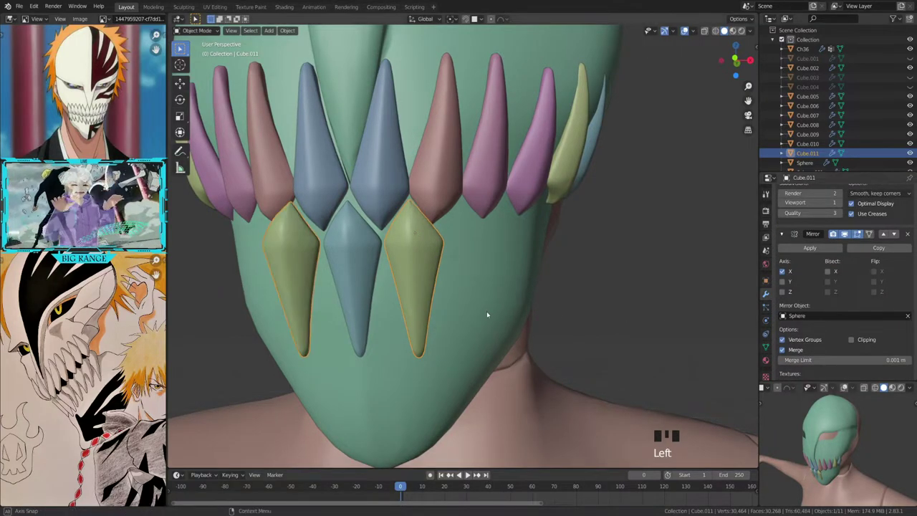
pyautogui.scroll(2, 387, 301)
pyautogui.scroll(-4, 501, 308)
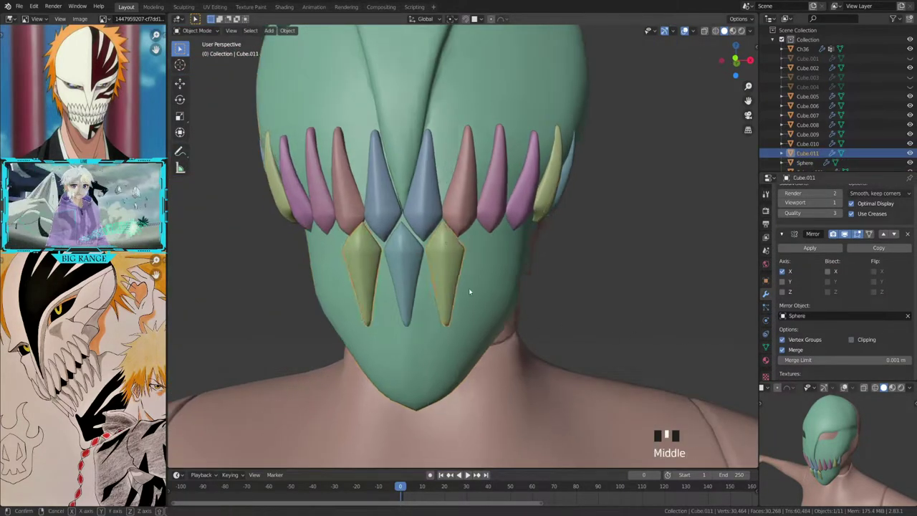
# Step: Frame the tooth and place two more sideways-offset copies along the lower jaw
pyautogui.moveTo(469, 288)
pyautogui.mouseDown(button='middle')
pyautogui.moveTo(566, 270)
pyautogui.moveTo(581, 289)
pyautogui.moveTo(563, 297)
pyautogui.moveTo(587, 237)
pyautogui.mouseUp(button='middle')
pyautogui.scroll(2, 580, 271)
pyautogui.press('KP_Decimal')
pyautogui.scroll(2, 588, 237)
pyautogui.hotkey('shift', 'd')
pyautogui.press('x')
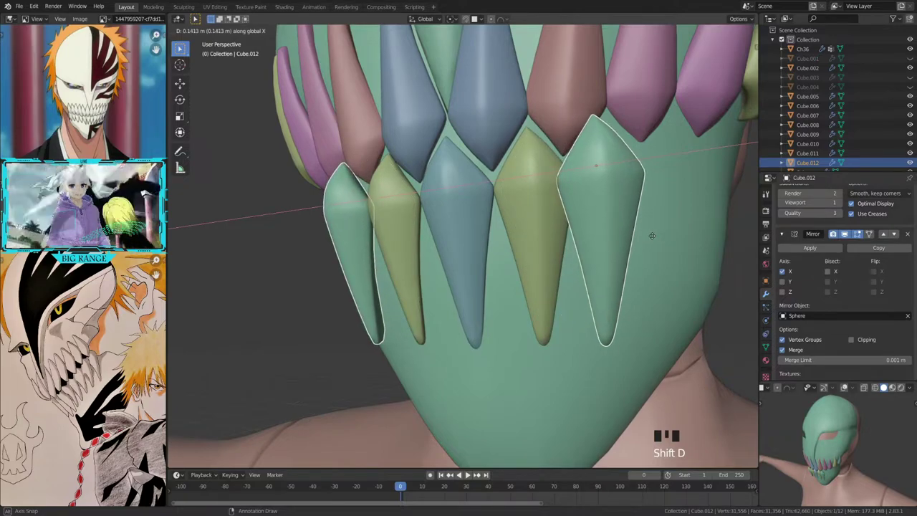
pyautogui.click(649, 236)
pyautogui.scroll(-3, 573, 258)
pyautogui.hotkey('shift', 'd')
pyautogui.press('x')
pyautogui.press('z')
pyautogui.click(570, 263)
pyautogui.moveTo(570, 263); pyautogui.dragTo(618, 251, button='middle')
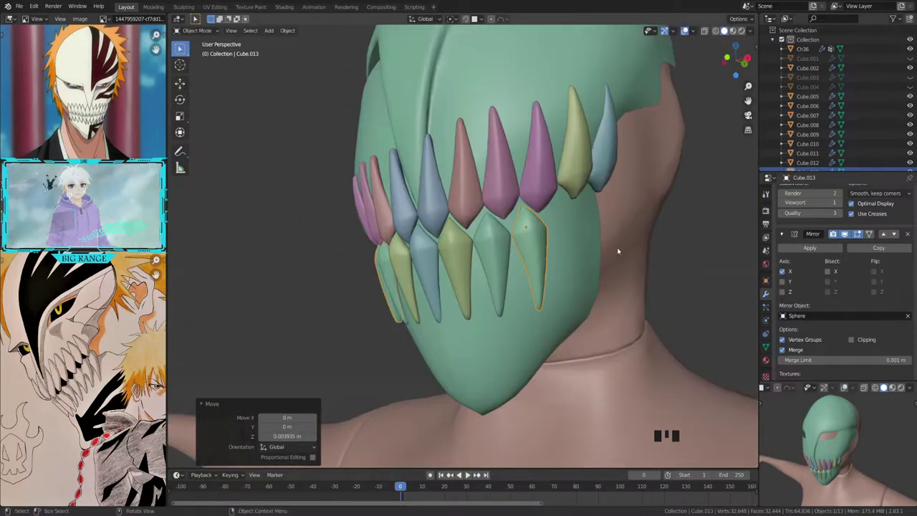
# Step: Add further tooth copies along the jaw, adjust their depth, and save the file
pyautogui.hotkey('shift', 'd')
pyautogui.click(547, 301)
pyautogui.hotkey('ctrl', 's')
pyautogui.scroll(2, 547, 301)
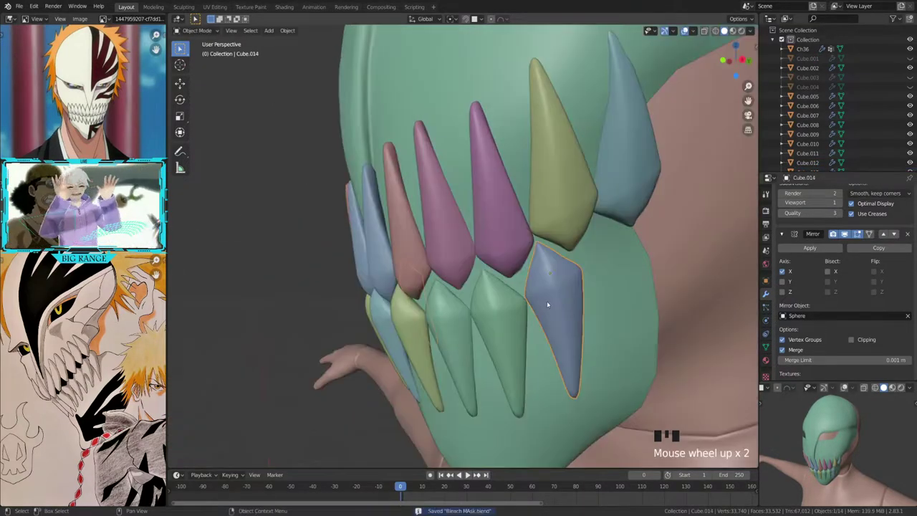
pyautogui.hotkey('shift', 'd')
pyautogui.press('x')
pyautogui.click(595, 297)
pyautogui.press('g')
pyautogui.press('y')
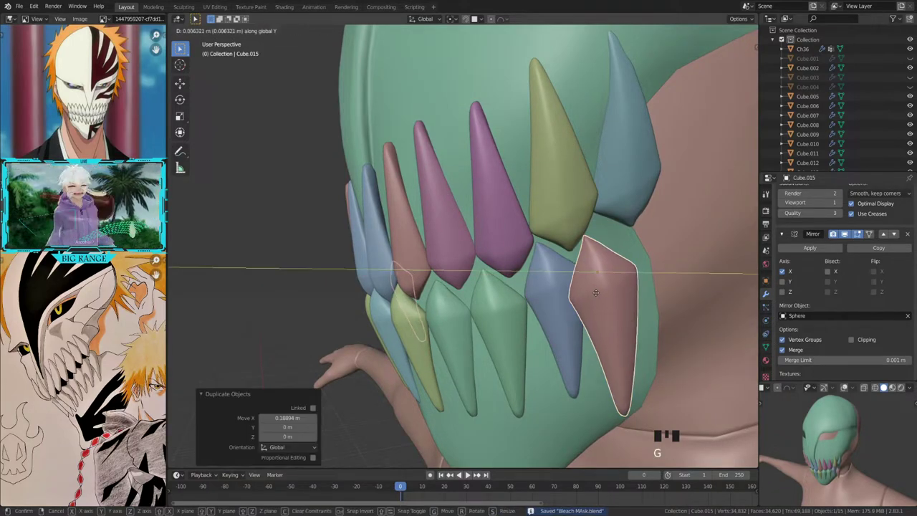
pyautogui.click(635, 279)
pyautogui.scroll(-3, 634, 279)
pyautogui.moveTo(634, 280)
pyautogui.mouseDown(button='middle')
pyautogui.moveTo(369, 327)
pyautogui.moveTo(313, 327)
pyautogui.moveTo(356, 328)
pyautogui.mouseUp(button='middle')
# Step: Select the main mask shell and switch to Material Preview shading
pyautogui.click(501, 251)
pyautogui.scroll(2, 606, 199)
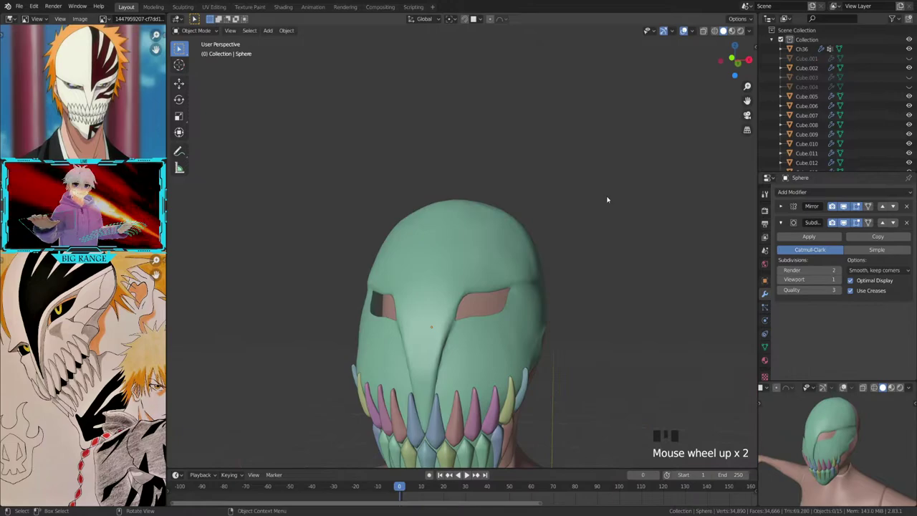
pyautogui.click(731, 31)
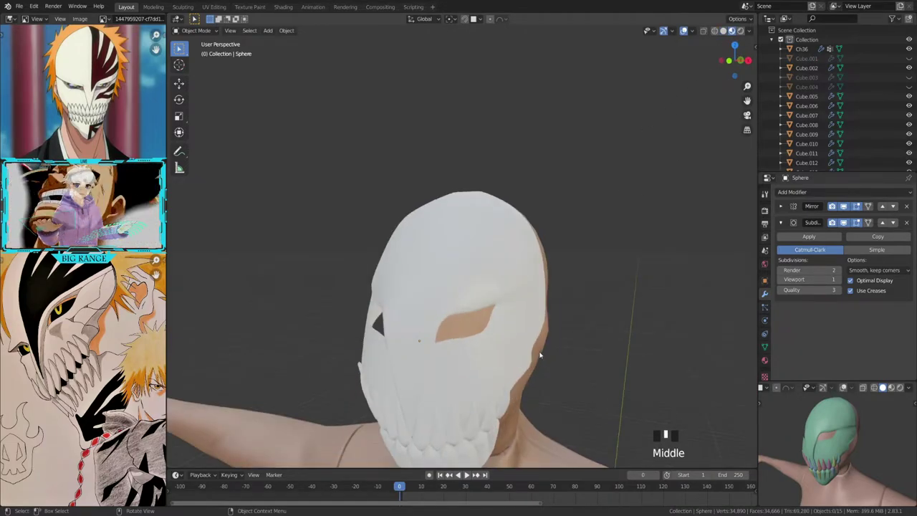
pyautogui.moveTo(619, 292); pyautogui.dragTo(537, 345, button='middle')
pyautogui.scroll(-2, 559, 327)
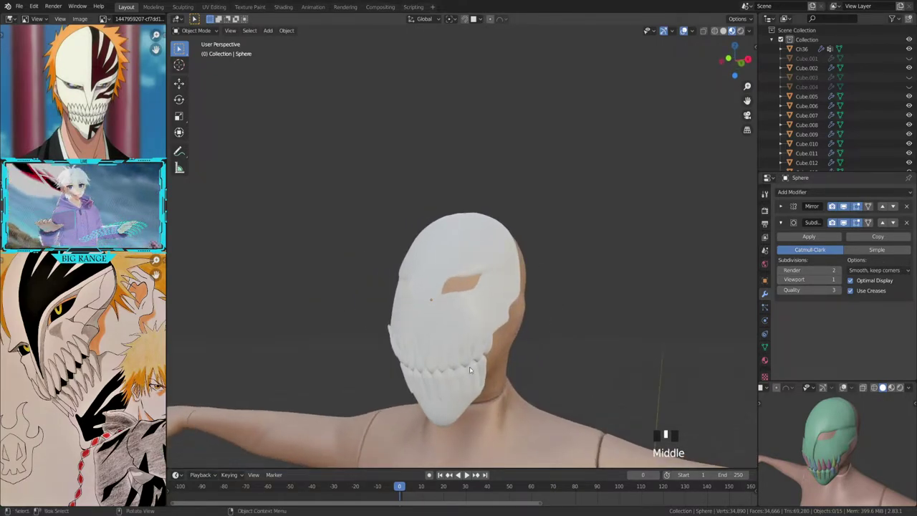
pyautogui.moveTo(470, 369); pyautogui.dragTo(459, 358, button='middle')
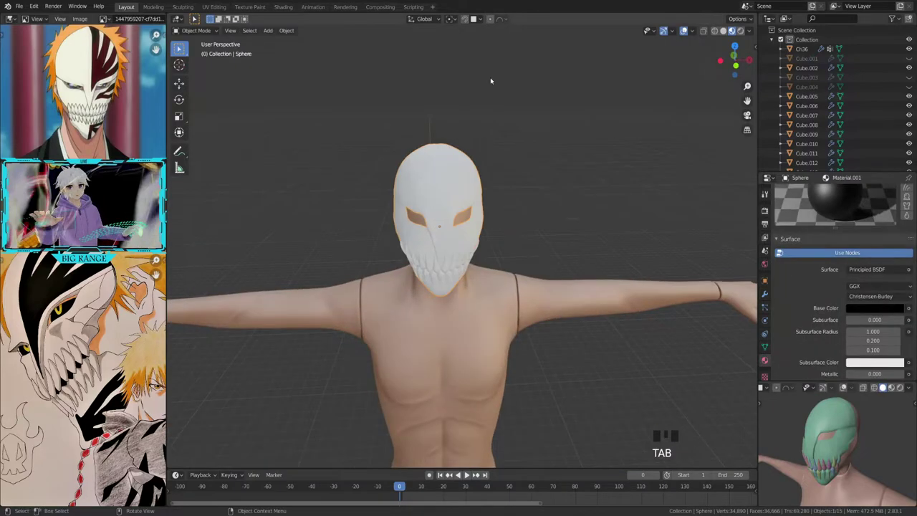
pyautogui.scroll(-3, 487, 150)
pyautogui.moveTo(487, 150); pyautogui.dragTo(501, 155, button='middle')
# Step: Duplicate the mask as a backup, move the copy aside and hide it
pyautogui.hotkey('shift', 'd')
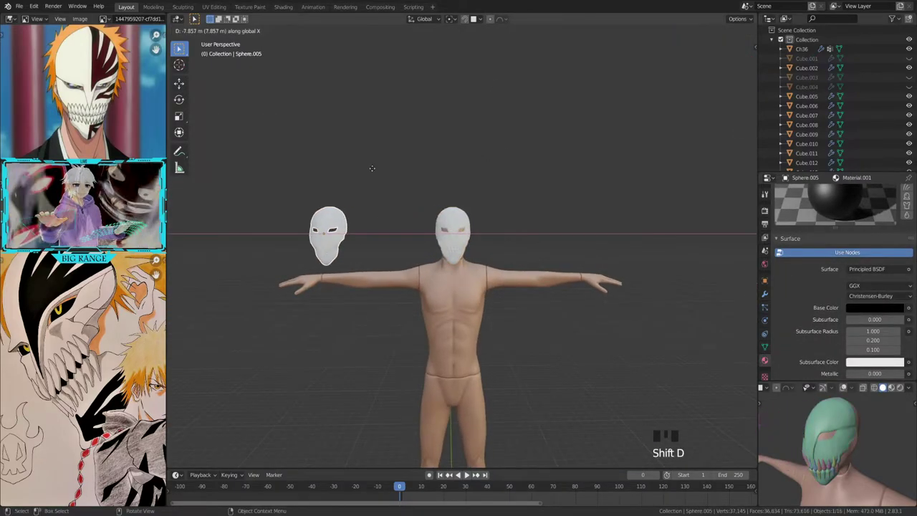
pyautogui.click(449, 195)
pyautogui.press('h')
pyautogui.scroll(1, 466, 218)
pyautogui.scroll(3, 483, 200)
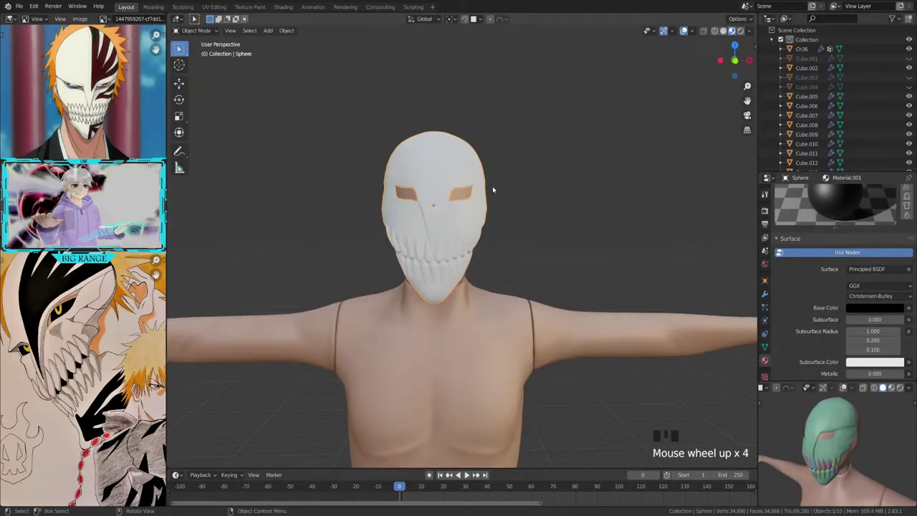
# Step: Apply the mask's Mirror modifier and toggle into Edit Mode
pyautogui.click(764, 296)
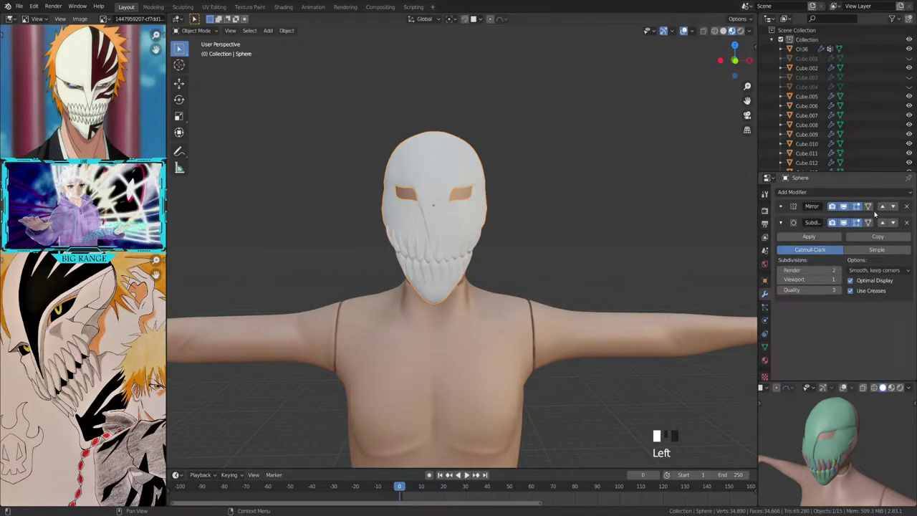
pyautogui.click(780, 207)
pyautogui.click(809, 221)
pyautogui.press('Tab')
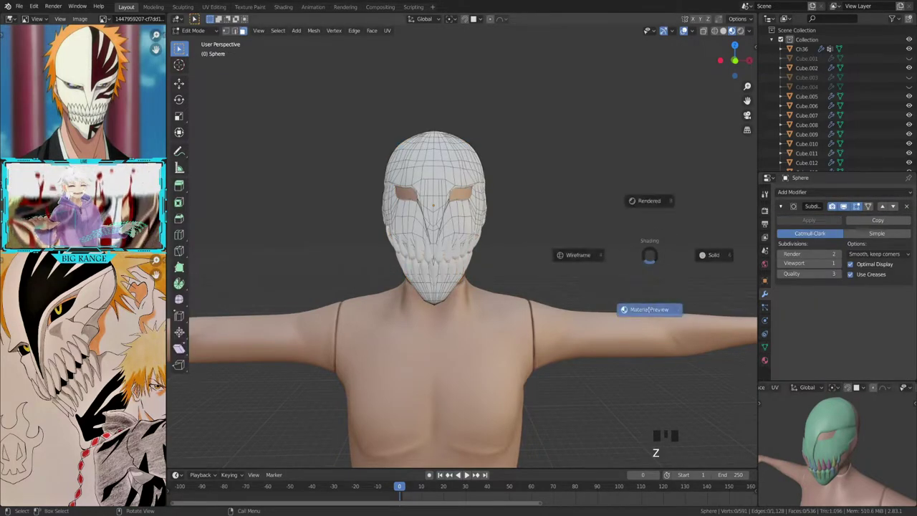
pyautogui.moveTo(645, 250); pyautogui.dragTo(561, 294, button='middle')
pyautogui.press('Tab')
# Step: Select all mask faces, unwrap them with Smart UV Project, and switch to Texture Paint
pyautogui.click(214, 6)
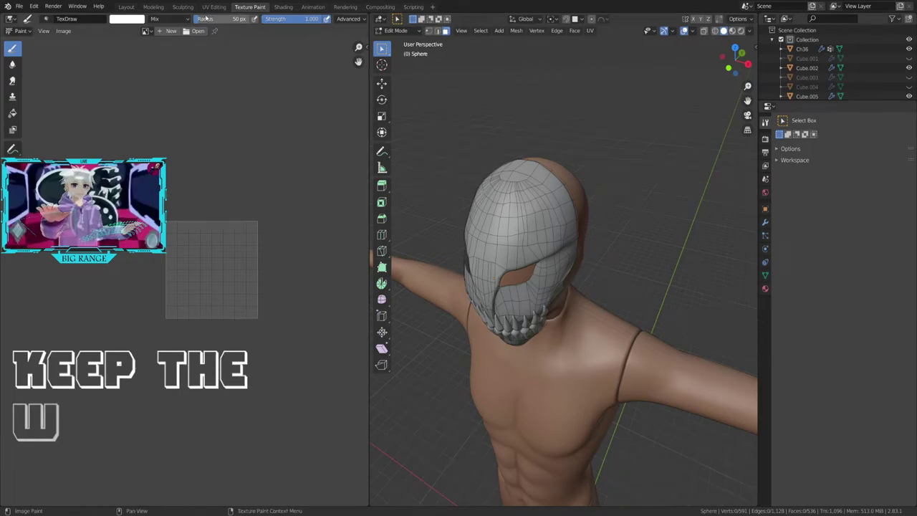
pyautogui.moveTo(568, 176)
pyautogui.mouseDown(button='middle')
pyautogui.moveTo(574, 301)
pyautogui.moveTo(616, 294)
pyautogui.mouseUp(button='middle')
pyautogui.press('a')
pyautogui.scroll(-2, 202, 250)
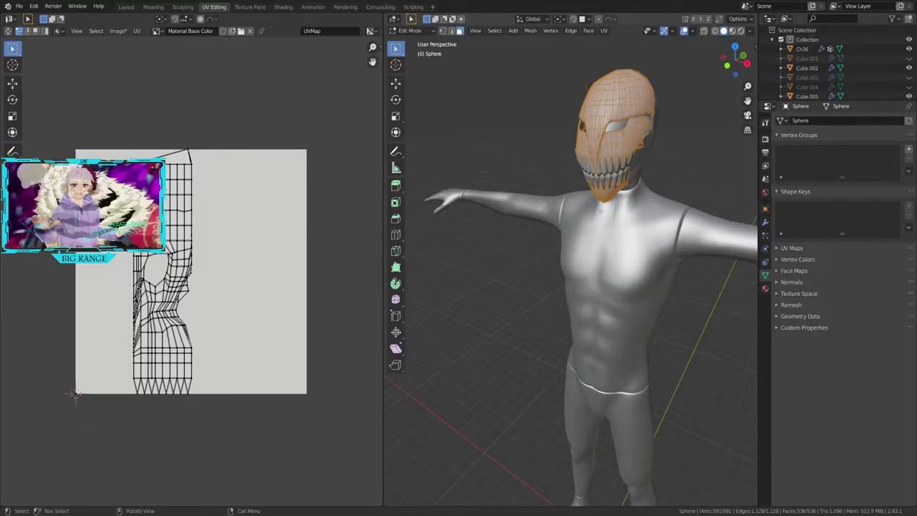
pyautogui.moveTo(616, 294); pyautogui.dragTo(607, 172, button='middle')
pyautogui.press('u')
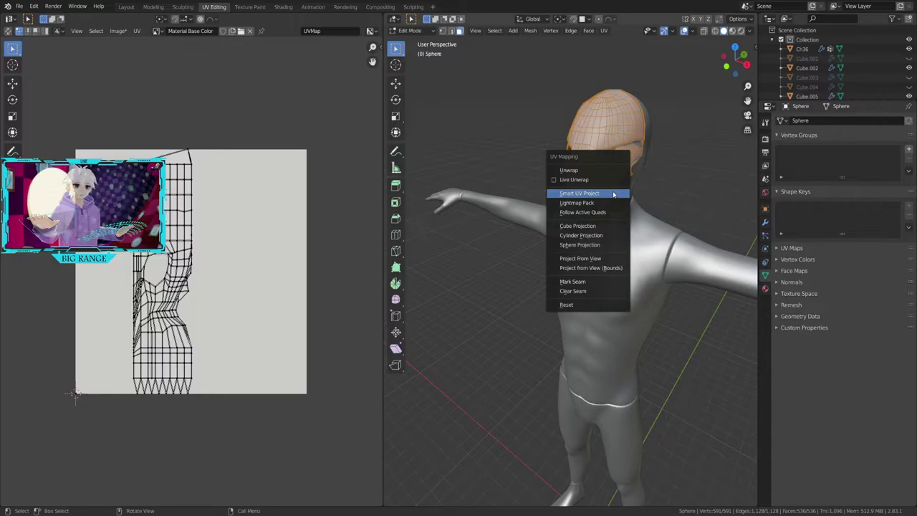
pyautogui.click(620, 194)
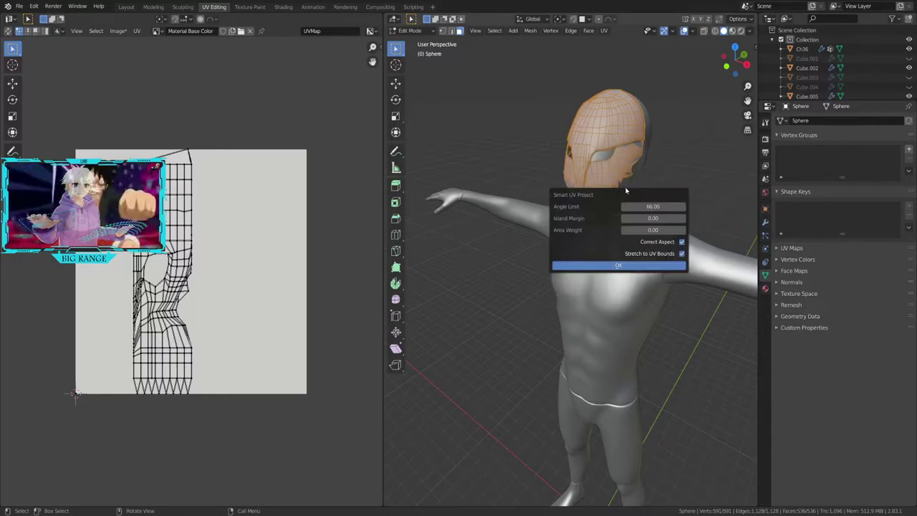
pyautogui.click(618, 265)
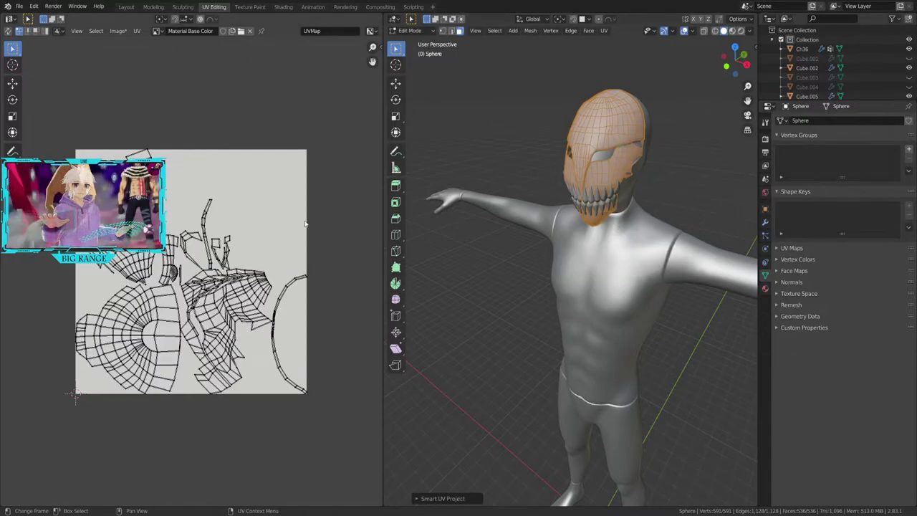
pyautogui.click(250, 7)
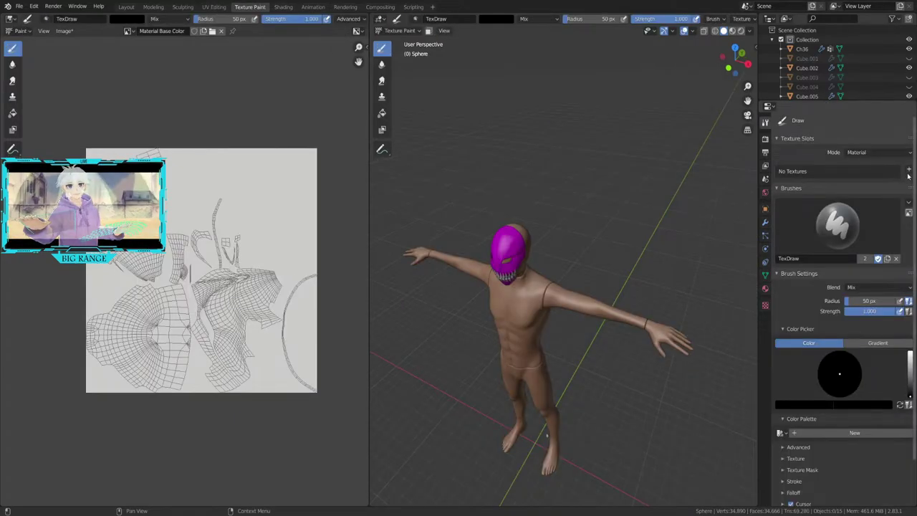
# Step: Add a white Base Color texture slot to the mask and split the image editor in two
pyautogui.click(908, 171)
pyautogui.click(880, 180)
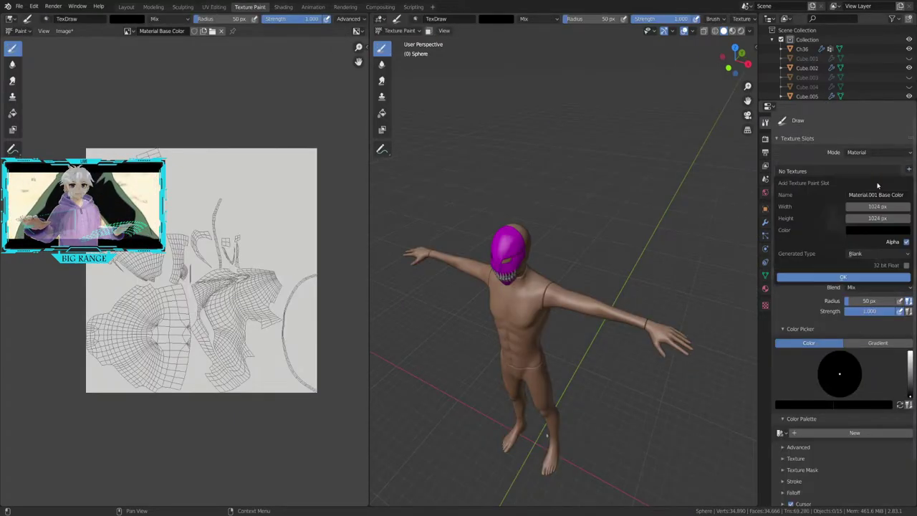
pyautogui.click(869, 230)
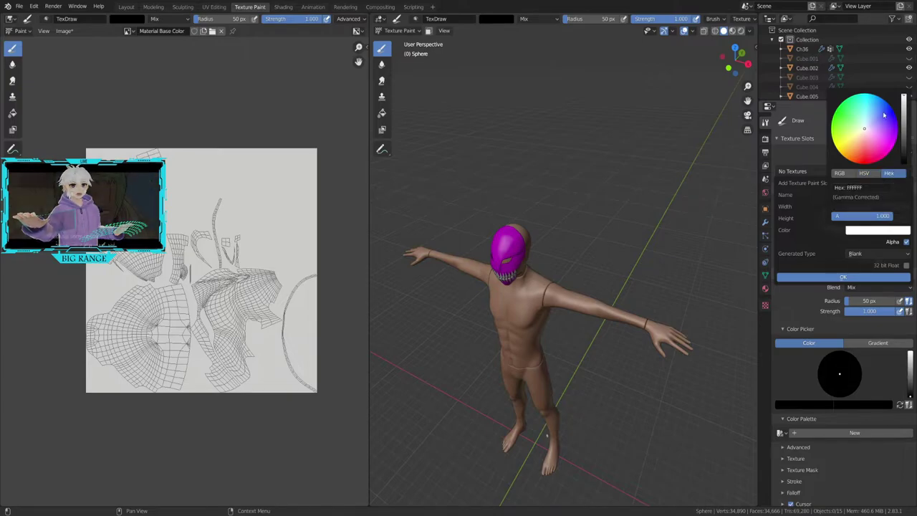
pyautogui.click(843, 277)
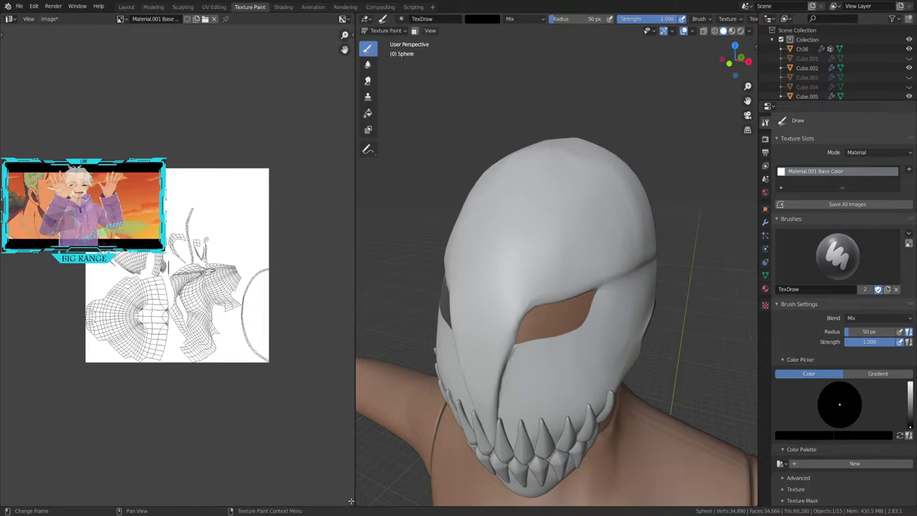
pyautogui.moveTo(351, 501); pyautogui.dragTo(322, 304)
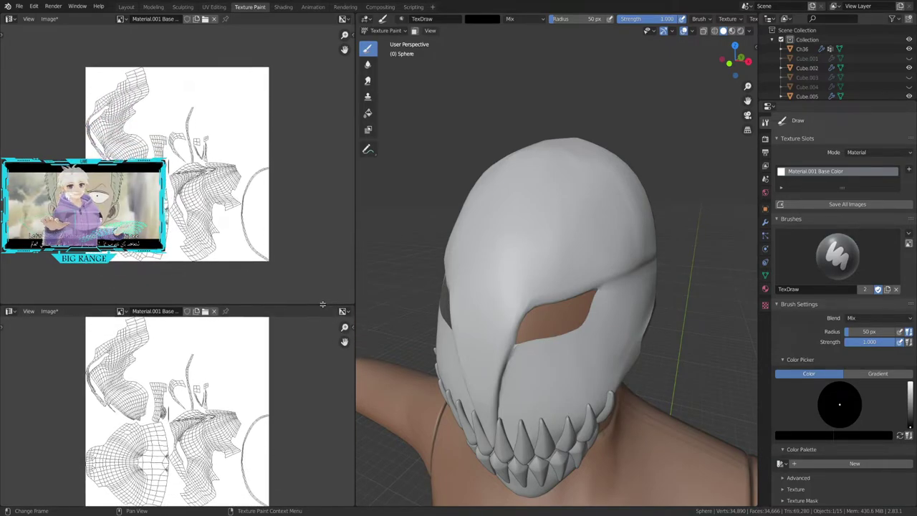
# Step: Load the Ichigo hollow mask reference image into the lower Image Editor
pyautogui.click(122, 311)
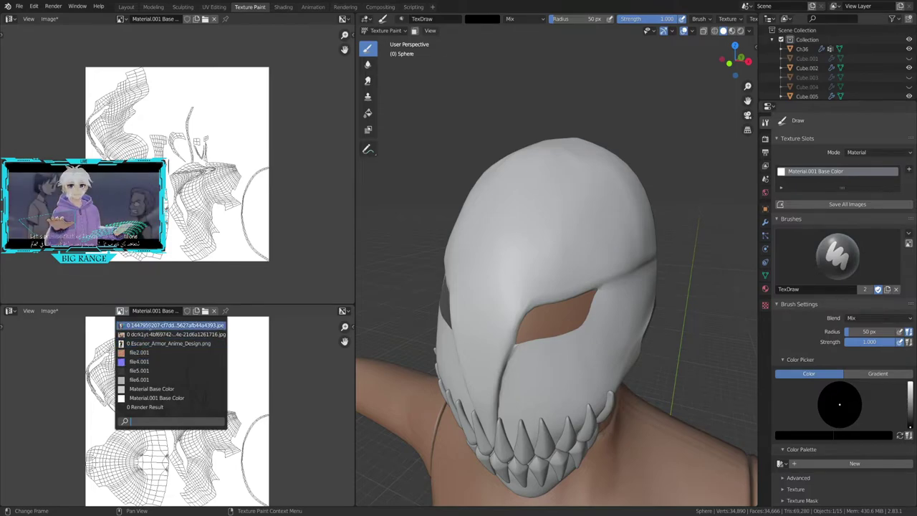
pyautogui.press('Return')
pyautogui.scroll(2, 222, 425)
pyautogui.scroll(2, 222, 424)
pyautogui.scroll(2, 222, 424)
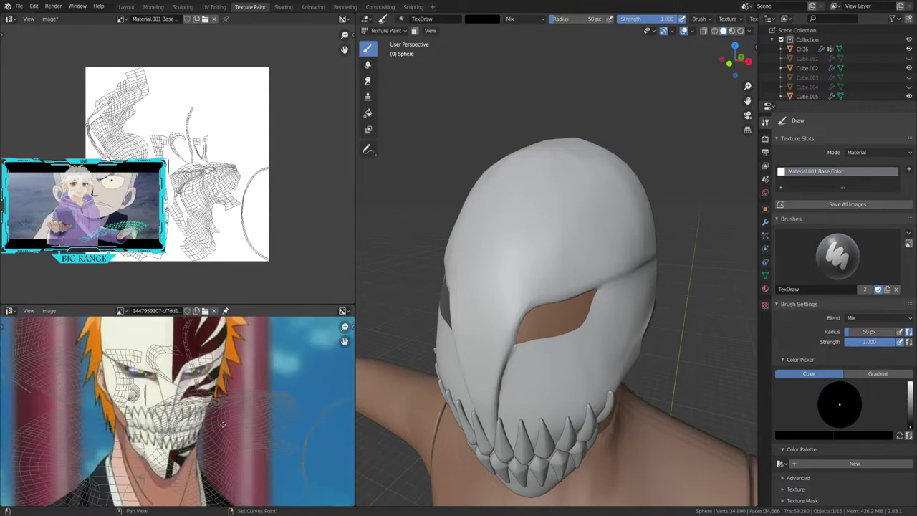
pyautogui.scroll(2, 222, 424)
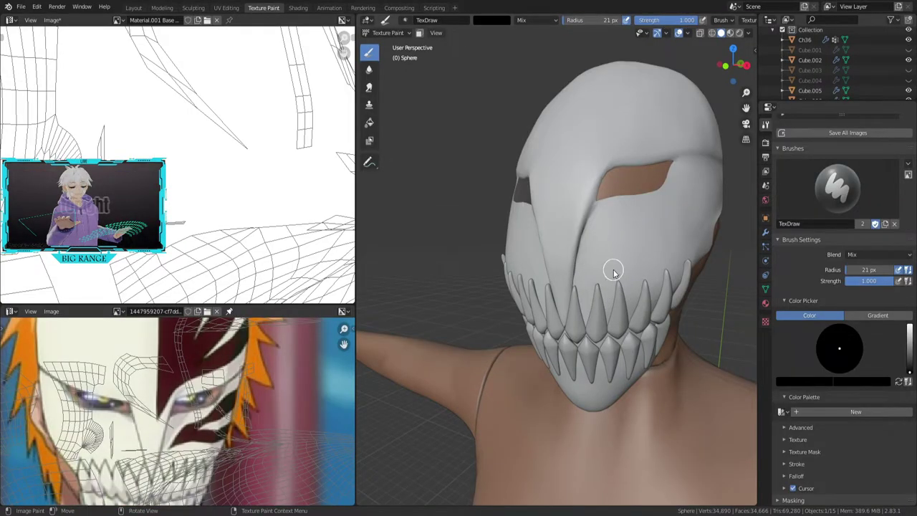
# Step: Paint black curved strokes across the mask's forehead and brow, then view from the front
pyautogui.moveTo(613, 272); pyautogui.dragTo(608, 294, button='middle')
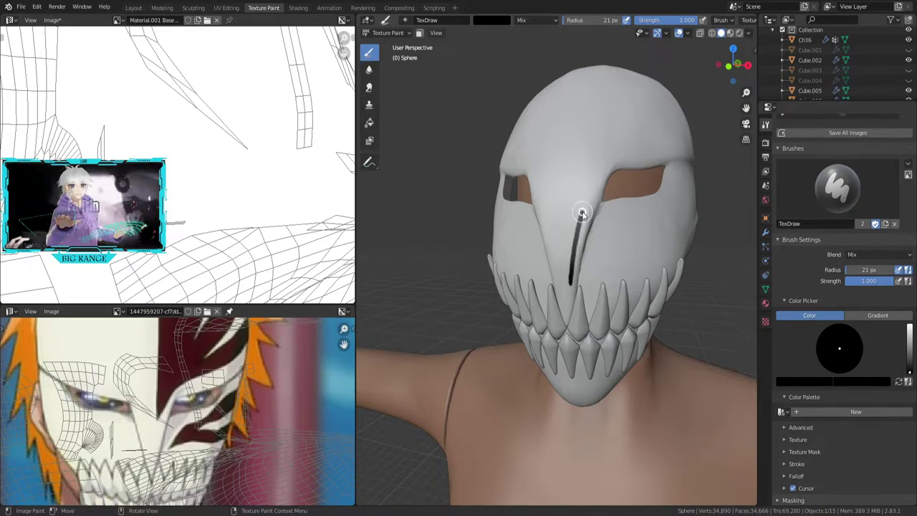
pyautogui.moveTo(582, 213); pyautogui.dragTo(615, 153)
pyautogui.moveTo(615, 153)
pyautogui.mouseDown(button='middle')
pyautogui.moveTo(685, 194)
pyautogui.moveTo(378, 341)
pyautogui.mouseUp(button='middle')
pyautogui.moveTo(607, 111); pyautogui.dragTo(570, 221, button='middle')
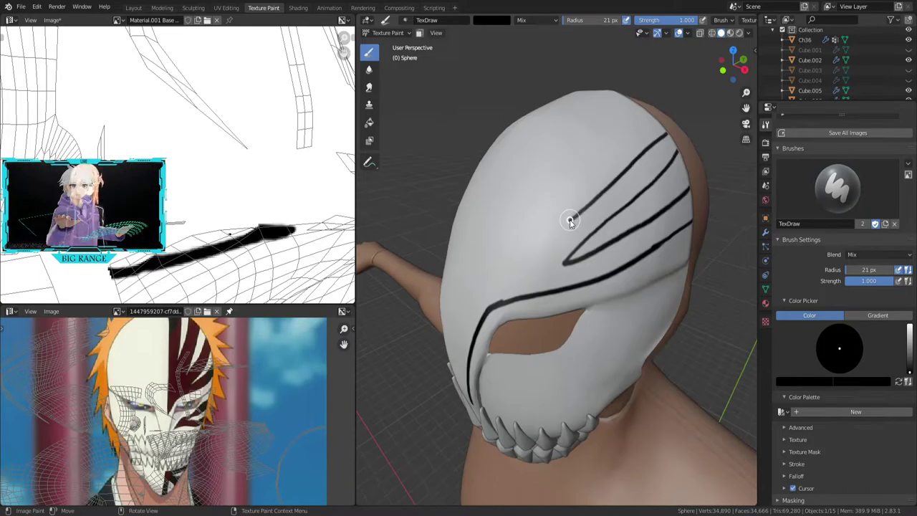
pyautogui.press('KP_1')
pyautogui.scroll(-5, 839, 358)
pyautogui.click(796, 305)
# Step: Set the brush Stroke Method to Line and paint straight black lines down the mask's centre
pyautogui.click(797, 306)
pyautogui.scroll(4, 801, 422)
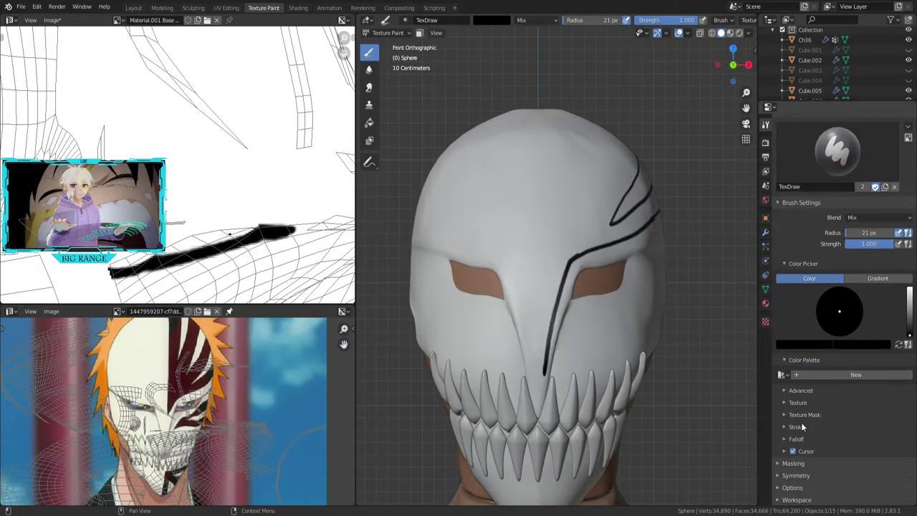
pyautogui.click(796, 427)
pyautogui.scroll(-3, 871, 396)
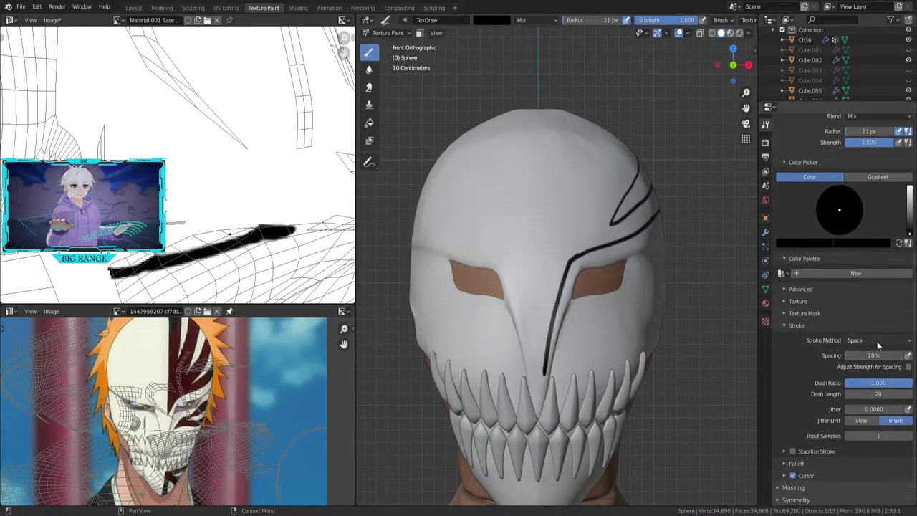
pyautogui.click(877, 341)
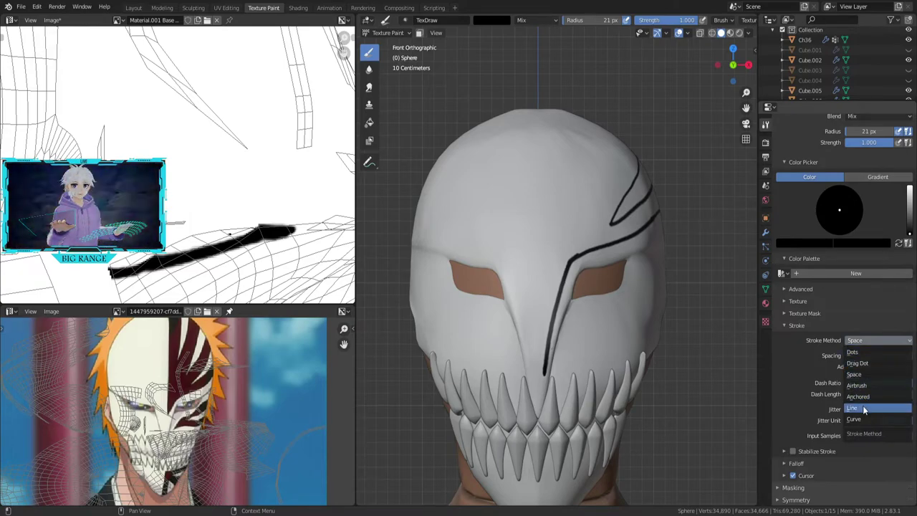
pyautogui.click(864, 408)
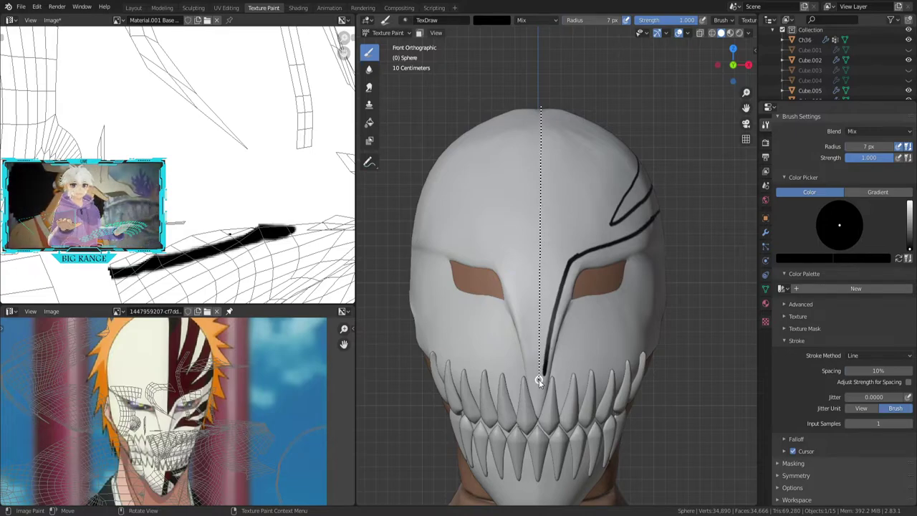
pyautogui.moveTo(539, 373); pyautogui.dragTo(540, 380)
pyautogui.moveTo(570, 111); pyautogui.dragTo(566, 194)
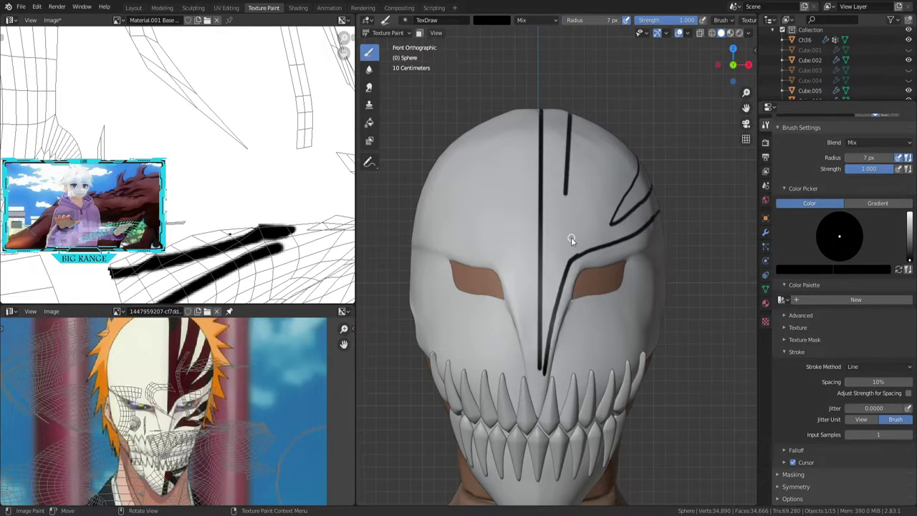
pyautogui.moveTo(603, 121); pyautogui.dragTo(569, 194)
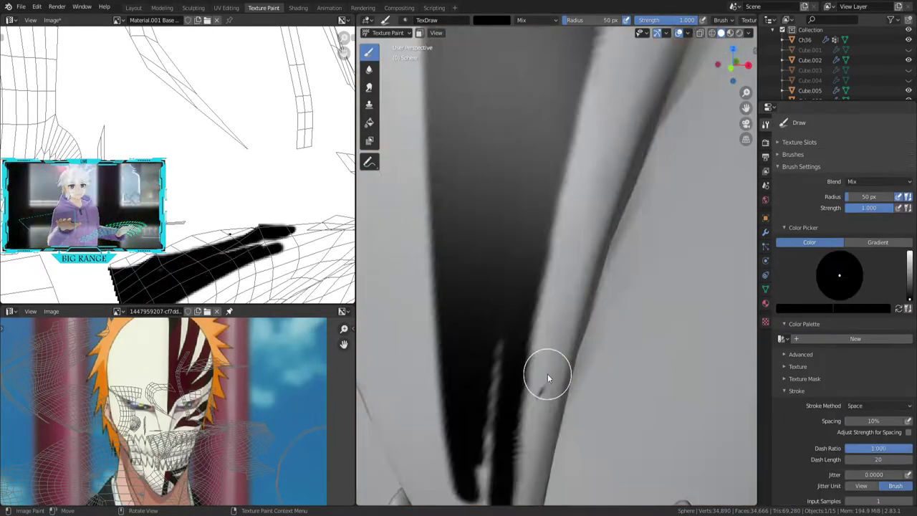
# Step: Switch the paint colour to white and paint outlines along the mask's stripe edges
pyautogui.press('x')
pyautogui.scroll(-3, 501, 206)
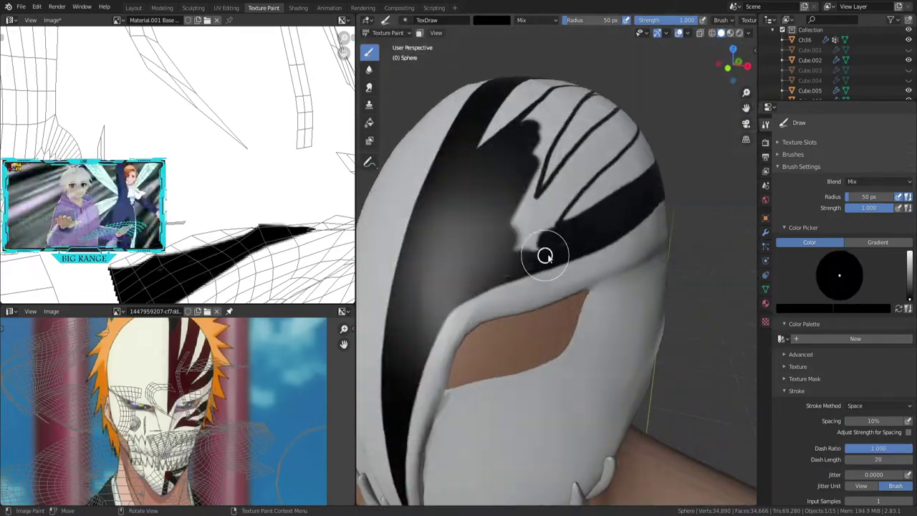
pyautogui.moveTo(544, 256); pyautogui.dragTo(583, 202, button='middle')
pyautogui.moveTo(477, 297); pyautogui.dragTo(603, 212, button='middle')
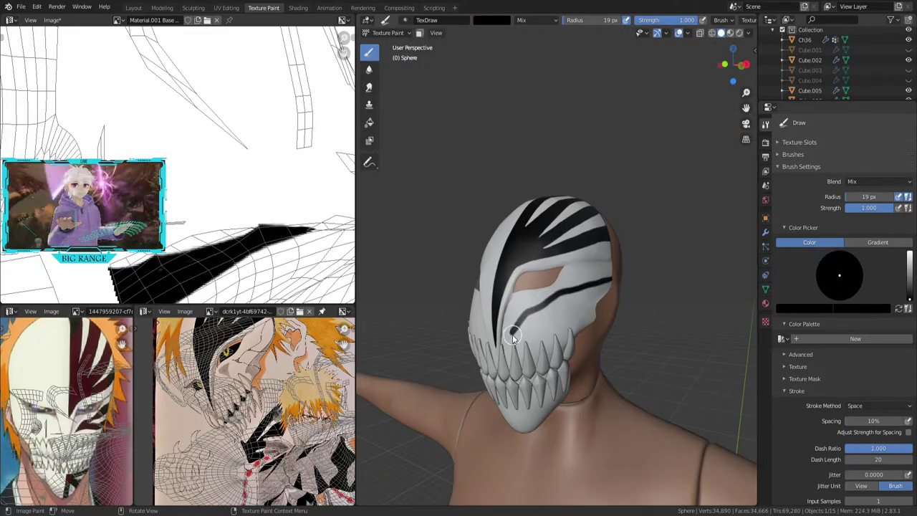
pyautogui.scroll(2, 606, 321)
pyautogui.scroll(2, 532, 327)
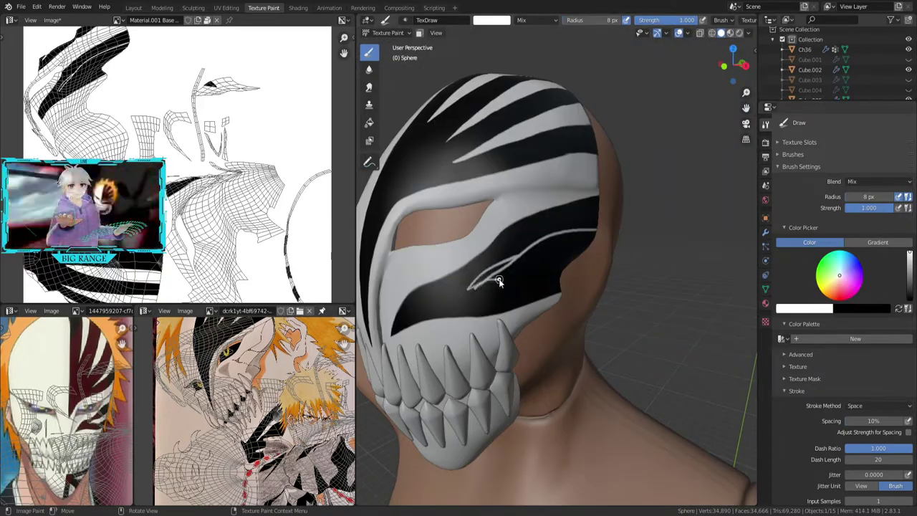
pyautogui.moveTo(500, 282); pyautogui.dragTo(566, 272)
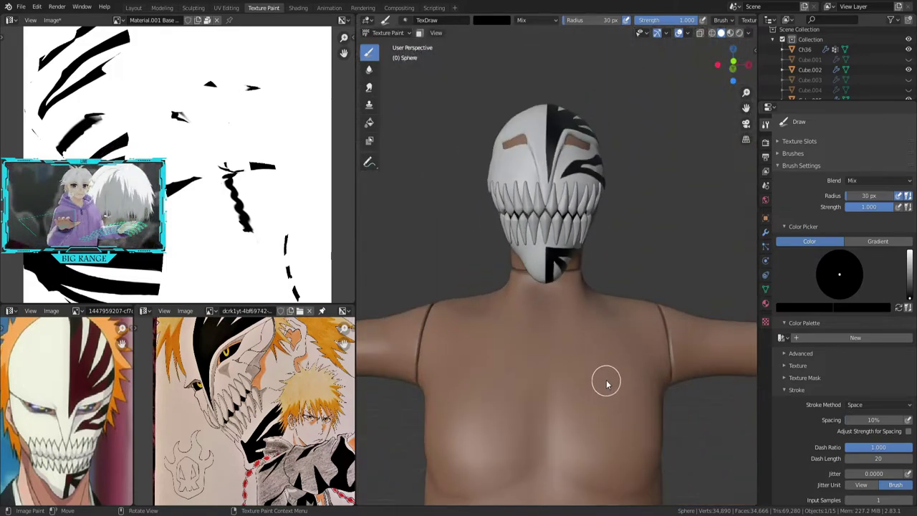
pyautogui.moveTo(607, 380)
pyautogui.mouseDown(button='middle')
pyautogui.moveTo(581, 363)
pyautogui.moveTo(514, 381)
pyautogui.moveTo(561, 385)
pyautogui.mouseUp(button='middle')
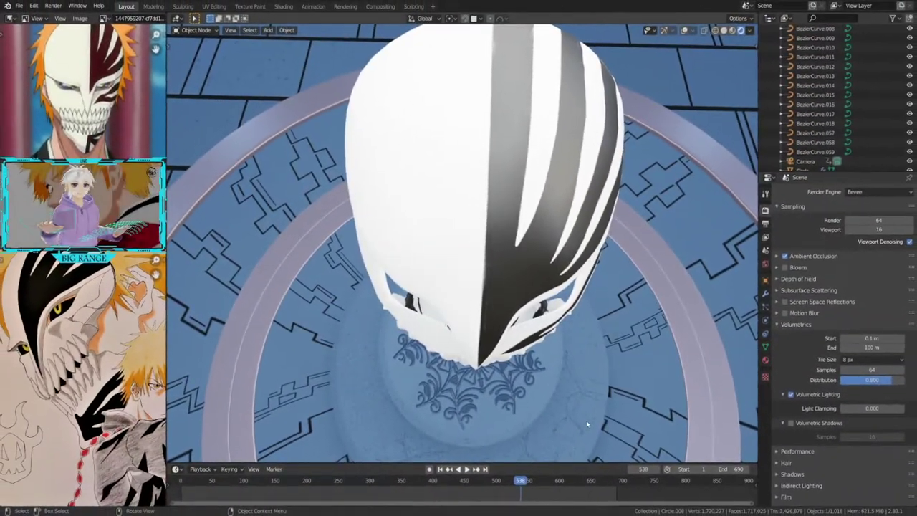
pyautogui.moveTo(586, 424)
pyautogui.mouseDown(button='middle')
pyautogui.moveTo(597, 388)
pyautogui.moveTo(588, 374)
pyautogui.moveTo(560, 371)
pyautogui.moveTo(666, 343)
pyautogui.moveTo(604, 327)
pyautogui.moveTo(497, 358)
pyautogui.moveTo(459, 358)
pyautogui.moveTo(618, 364)
pyautogui.moveTo(583, 366)
pyautogui.moveTo(593, 374)
pyautogui.mouseUp(button='middle')
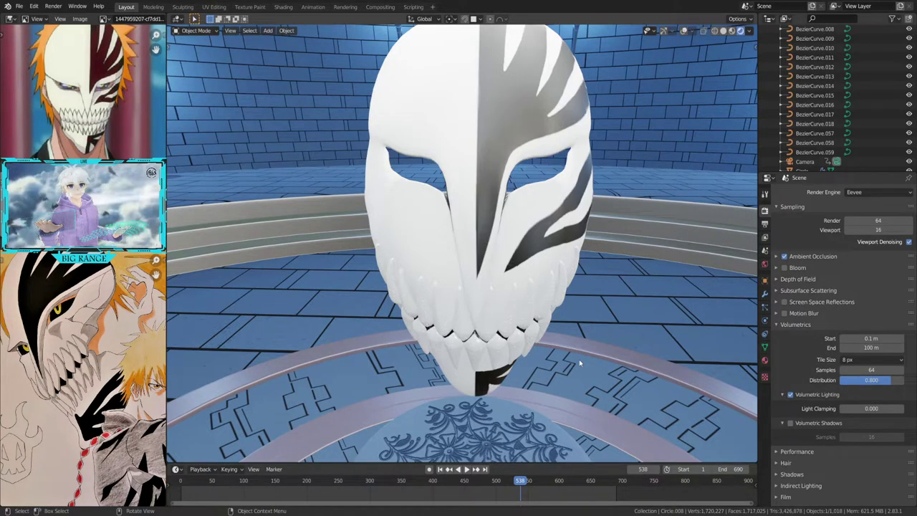
pyautogui.moveTo(594, 351)
pyautogui.mouseDown(button='middle')
pyautogui.moveTo(611, 362)
pyautogui.moveTo(538, 340)
pyautogui.moveTo(346, 333)
pyautogui.moveTo(258, 342)
pyautogui.moveTo(295, 349)
pyautogui.mouseUp(button='middle')
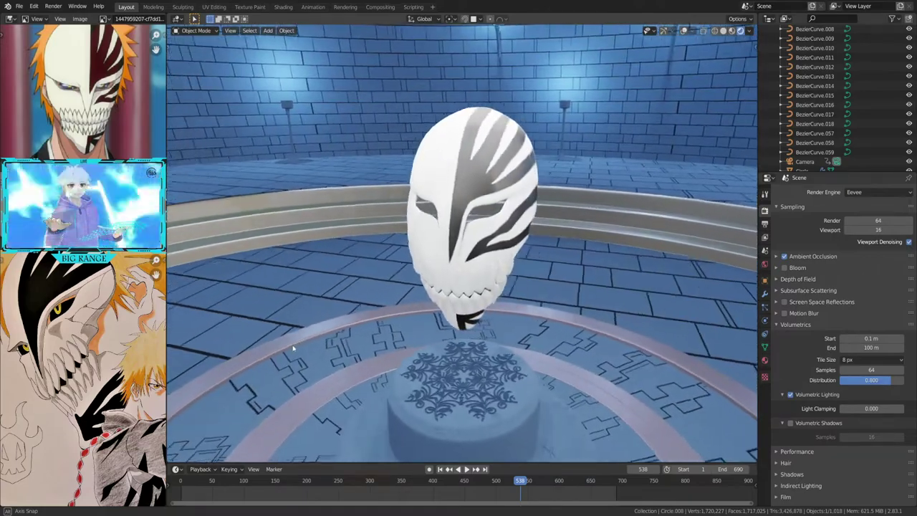